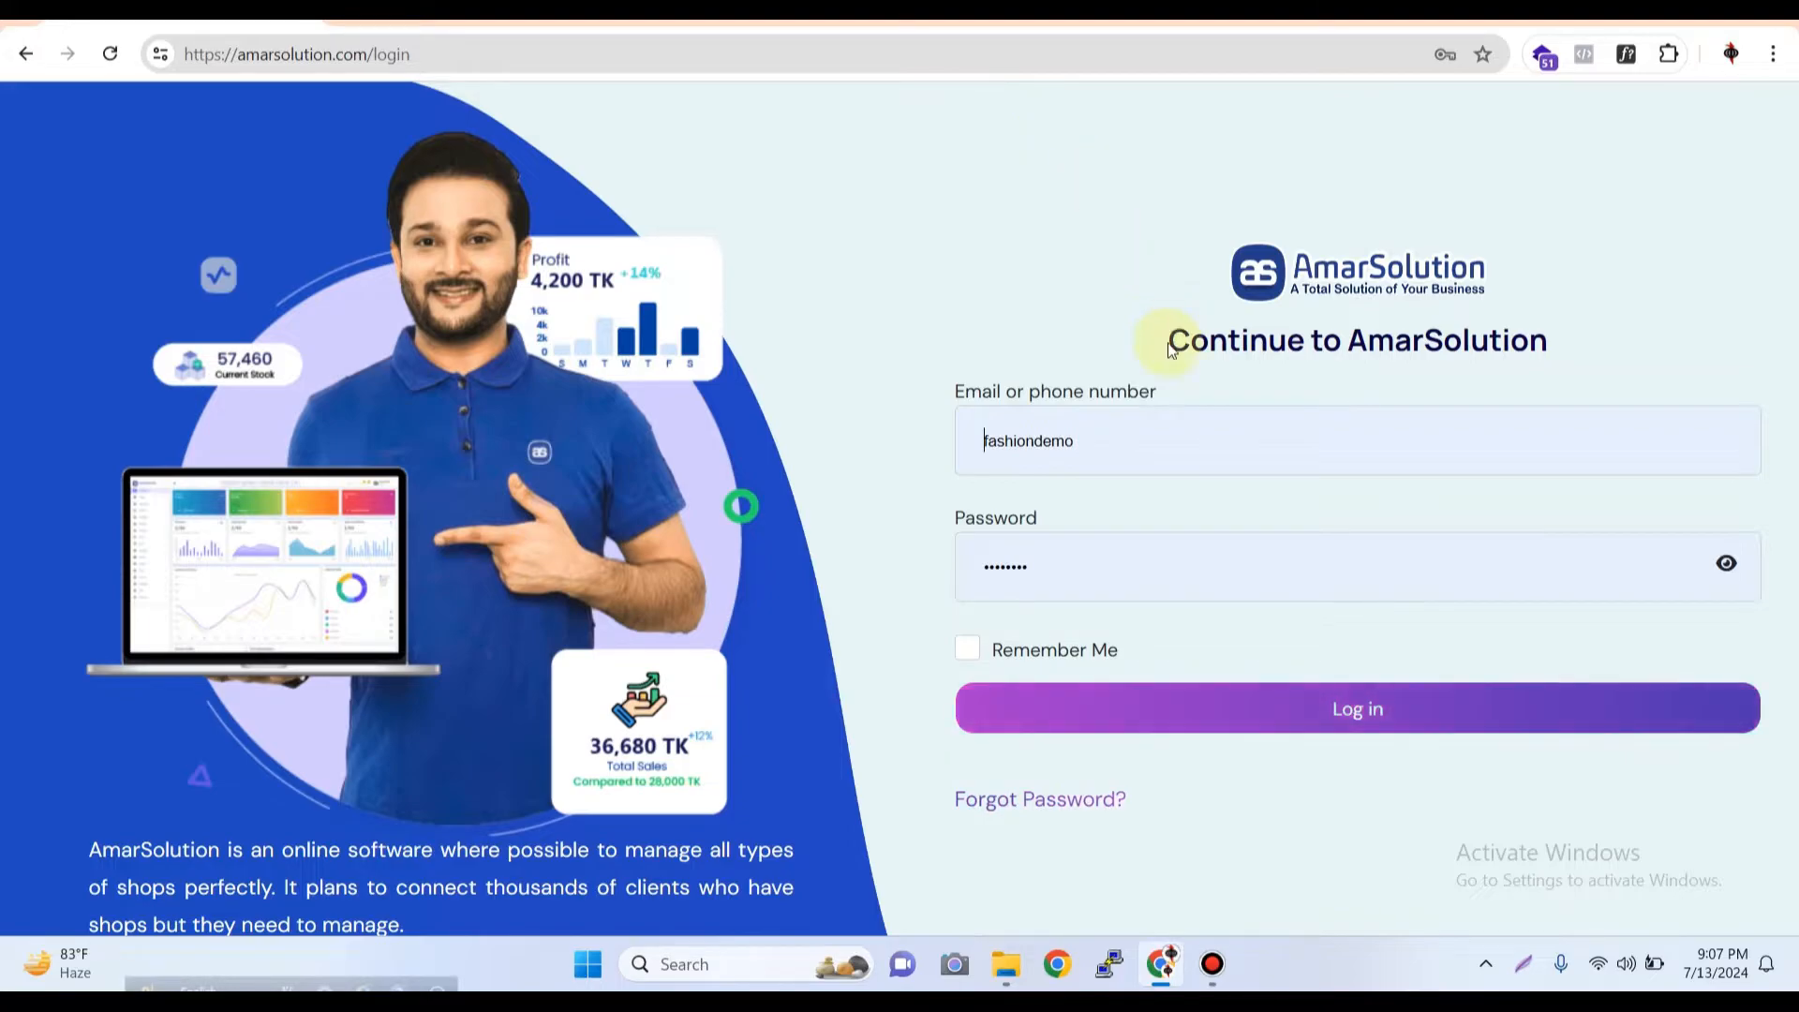
# Log in with the prefilled credentials and open the Expense Report
pyautogui.click(1274, 708)
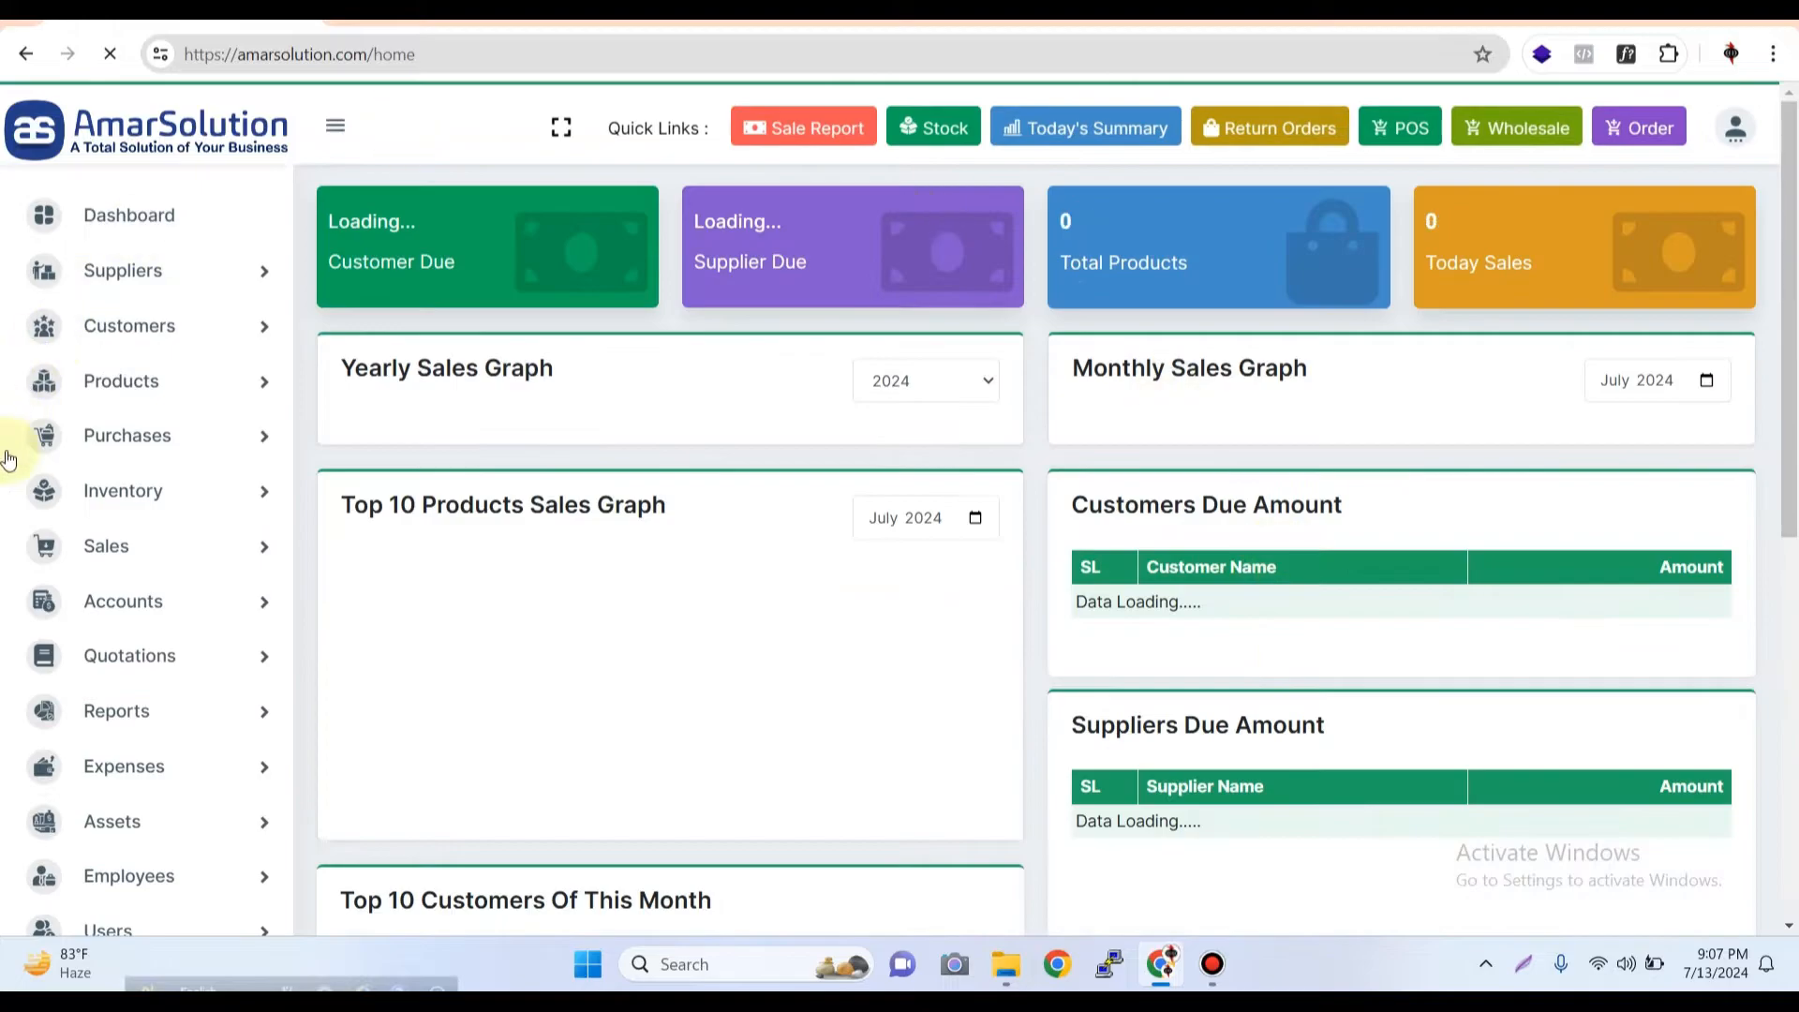
pyautogui.scroll(-3, 182, 663)
pyautogui.scroll(-3, 289, 538)
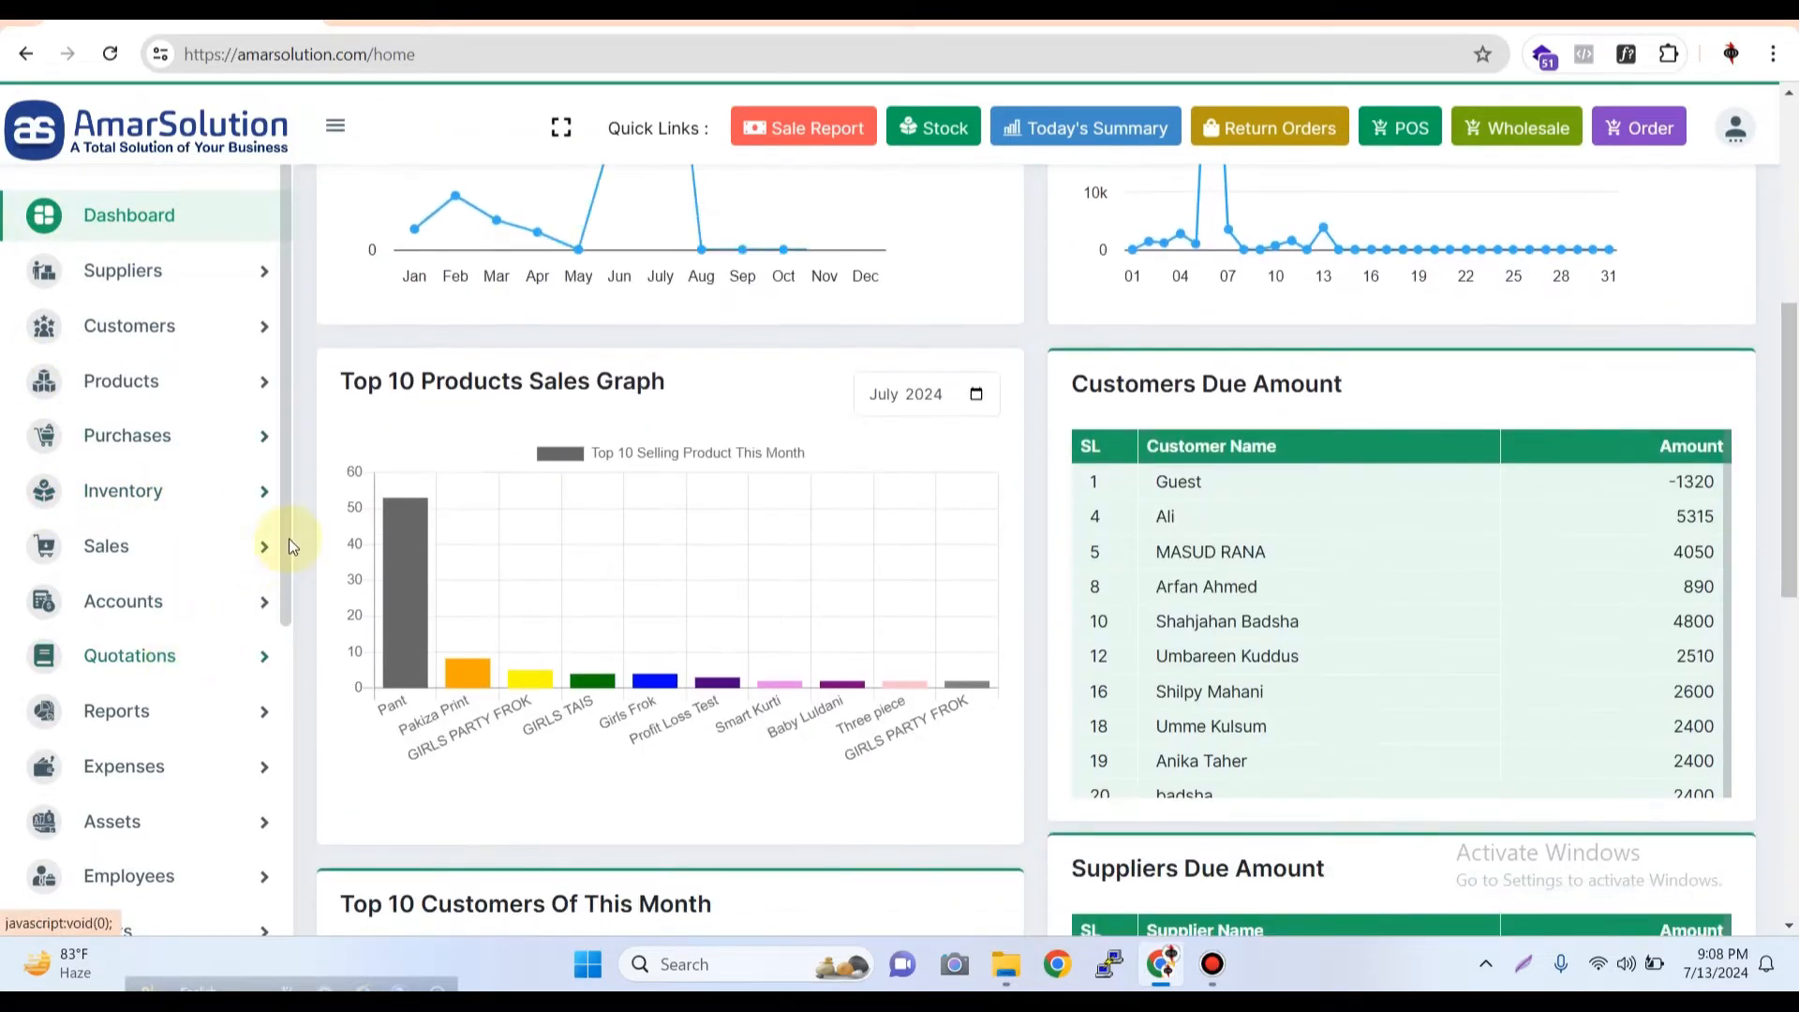
pyautogui.scroll(-2, 284, 641)
pyautogui.click(148, 580)
pyautogui.scroll(-2, 181, 664)
pyautogui.scroll(3, 168, 643)
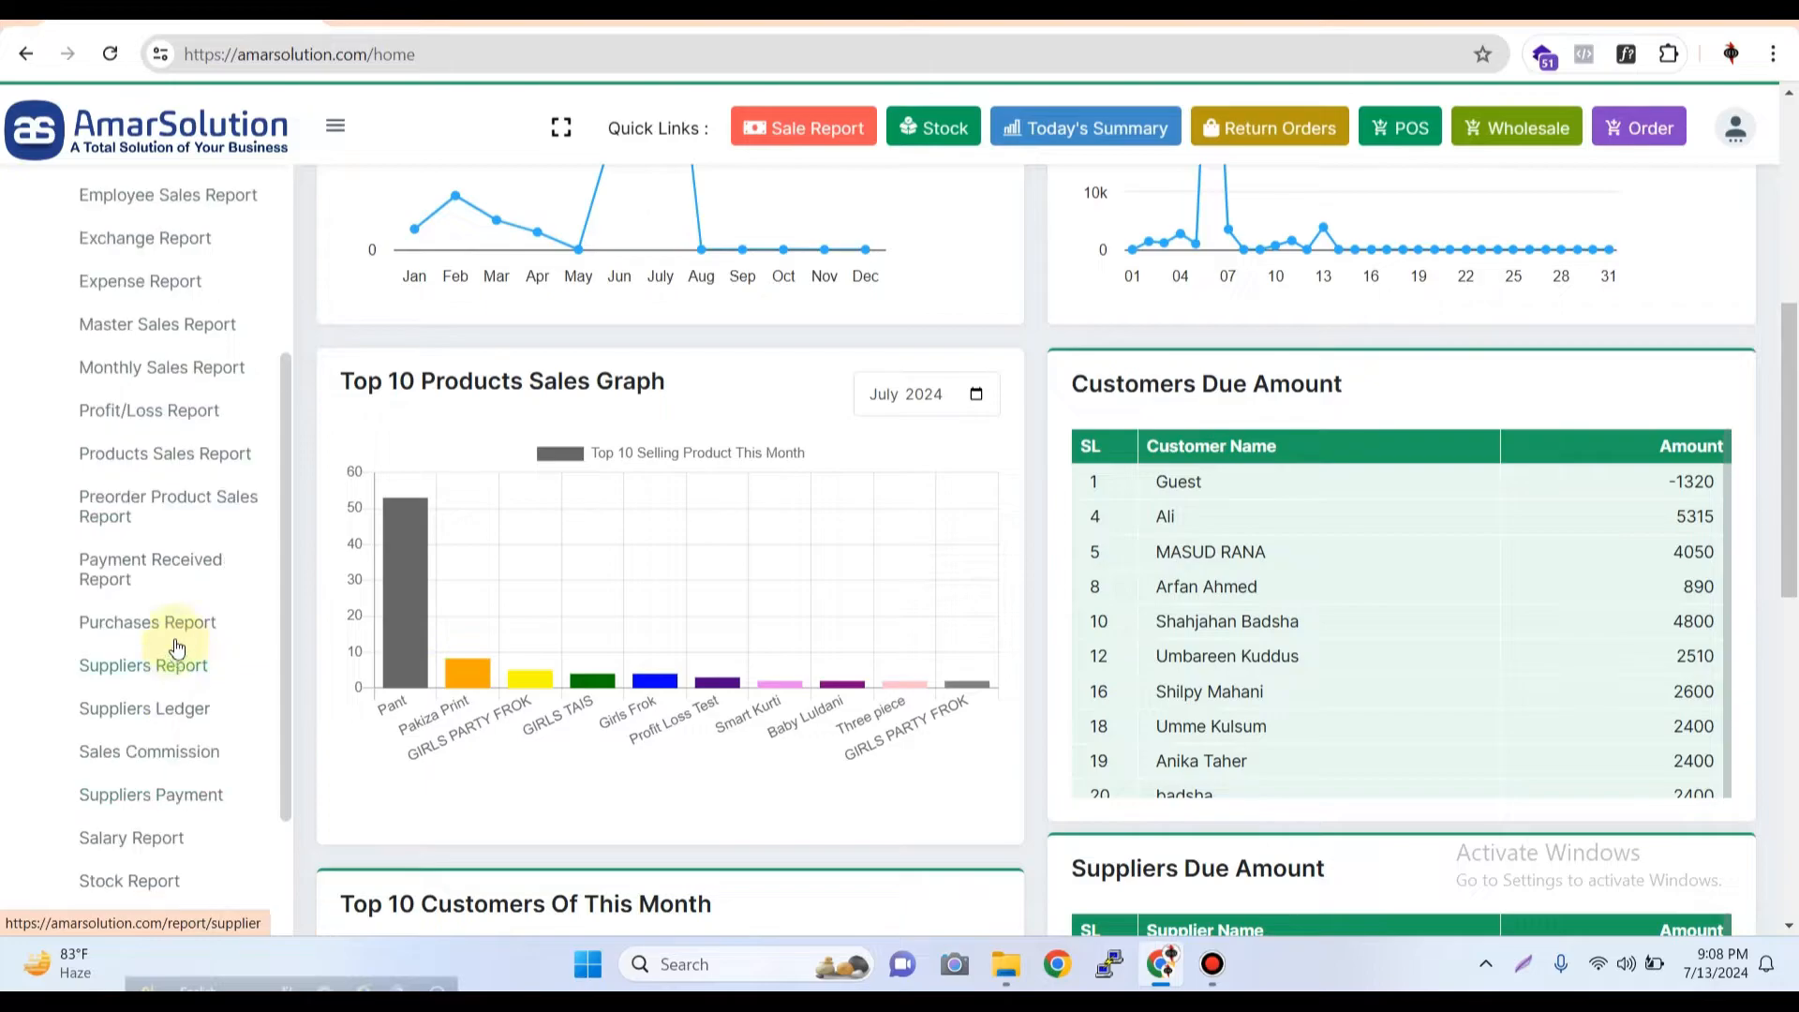
pyautogui.click(141, 281)
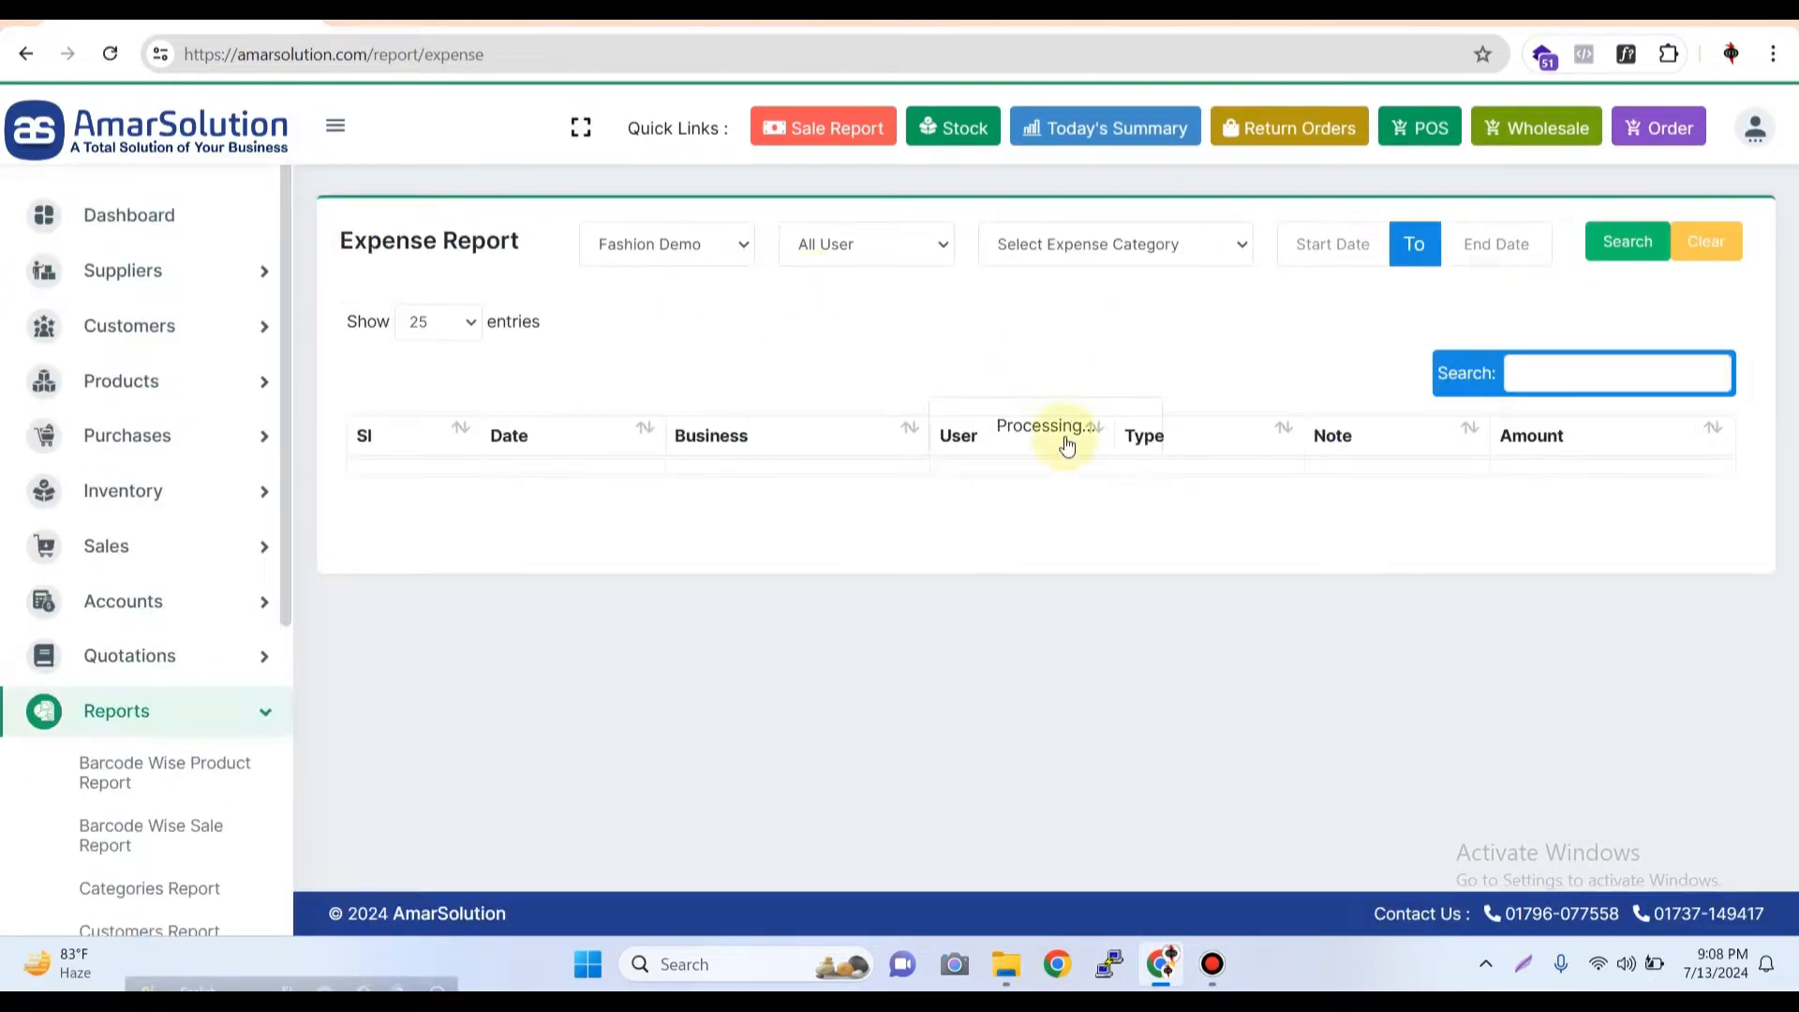
# Review the expense report entries and their total, continuing to page 2 of the list
pyautogui.scroll(-1, 1071, 534)
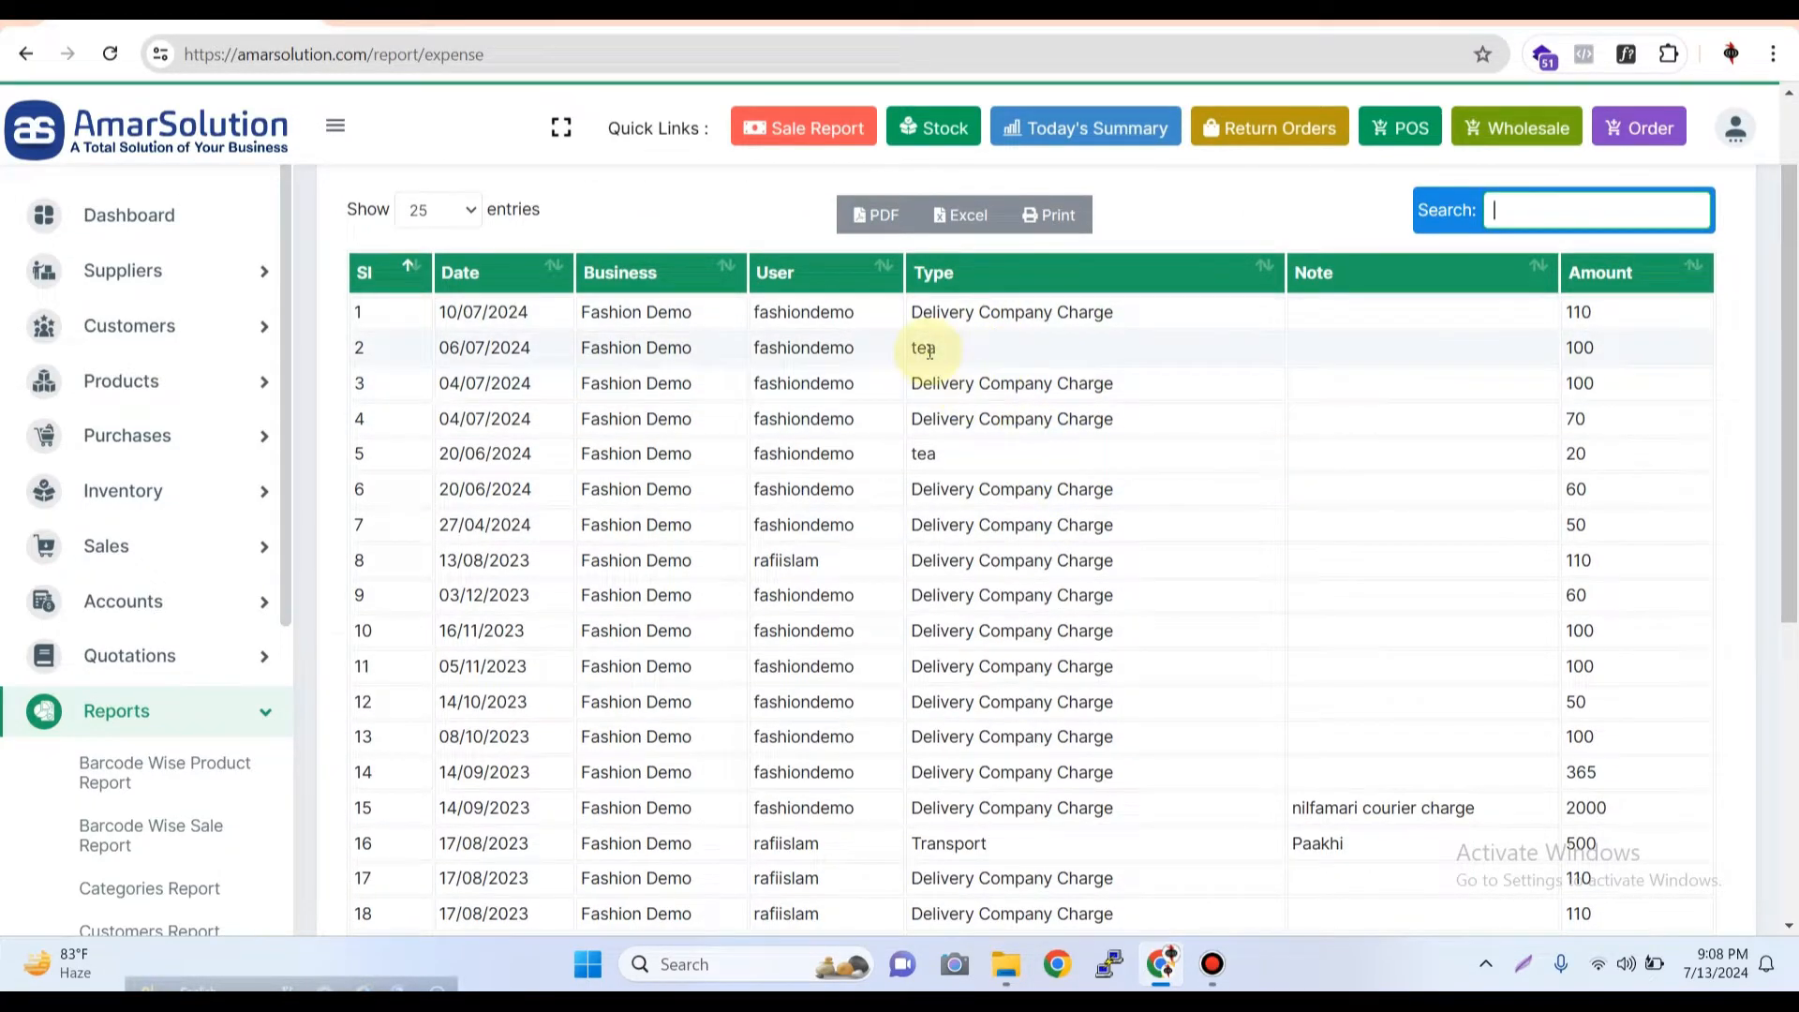
pyautogui.scroll(-3, 965, 511)
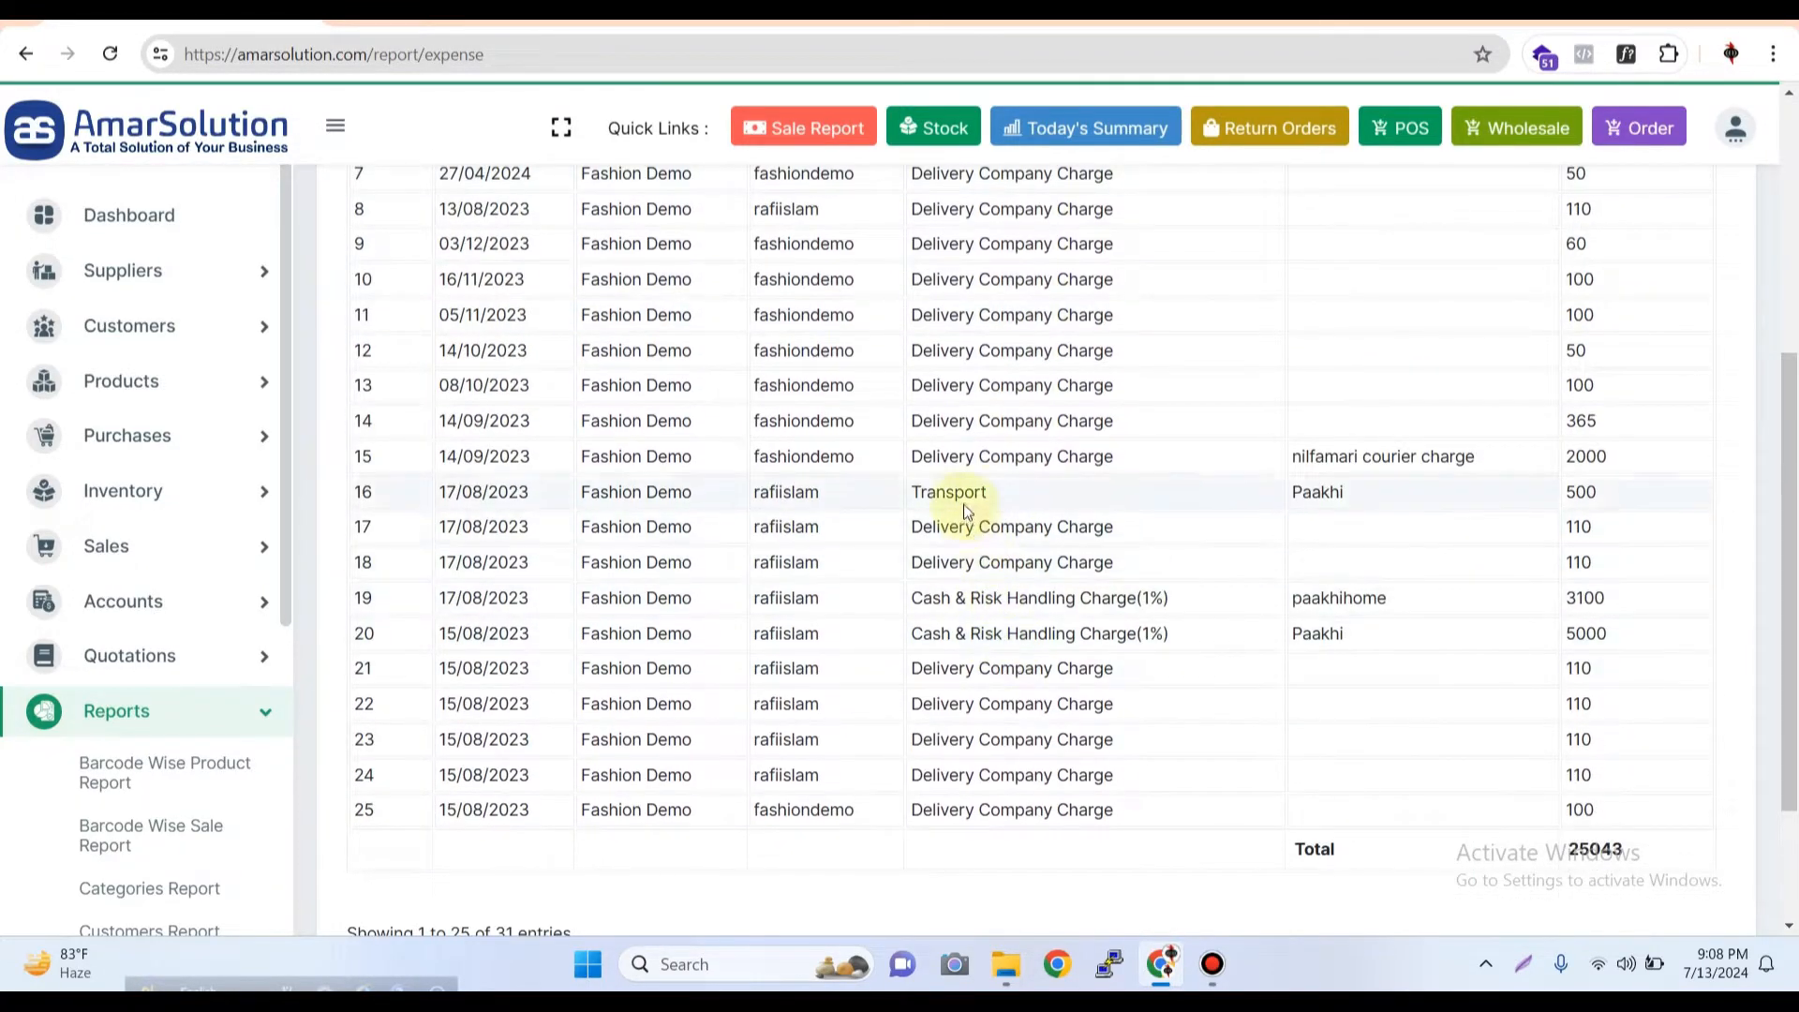
pyautogui.scroll(-2, 1084, 746)
pyautogui.click(1635, 774)
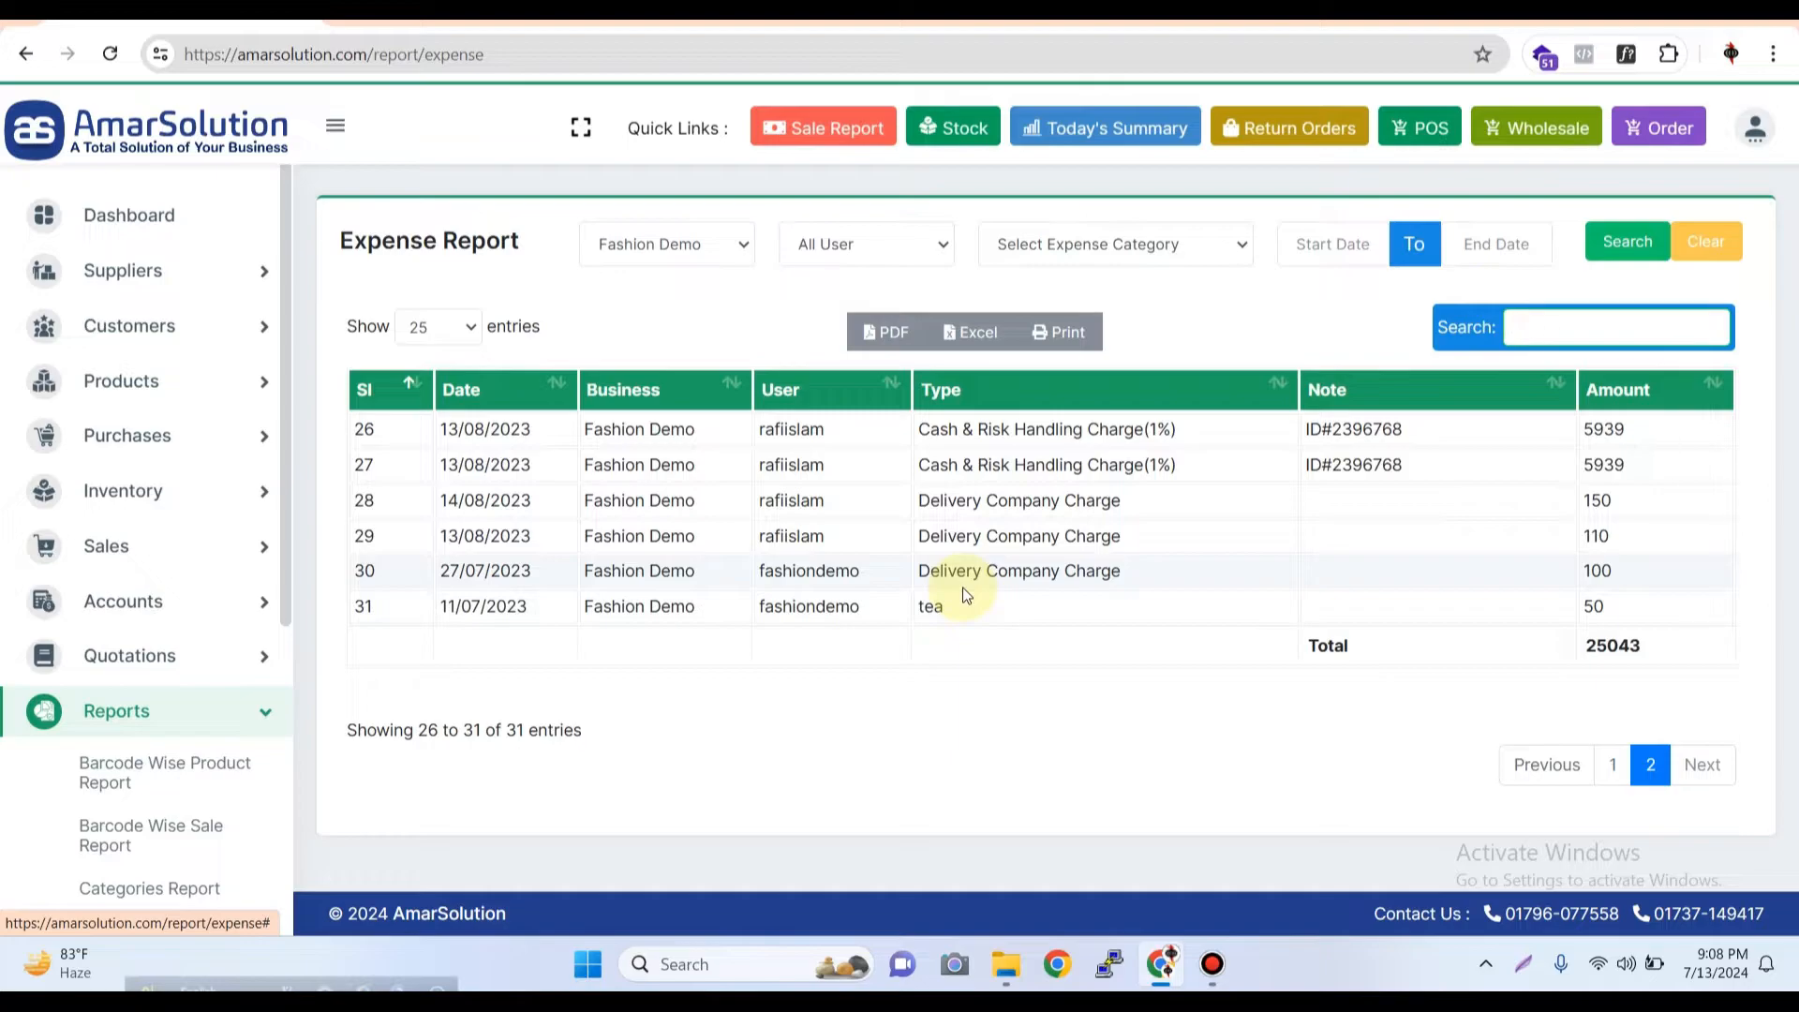
# Go to the Expense Type page and add the expense type "Conveyance Bill" for the Fashion Demo location
pyautogui.click(257, 716)
pyautogui.scroll(-1, 251, 662)
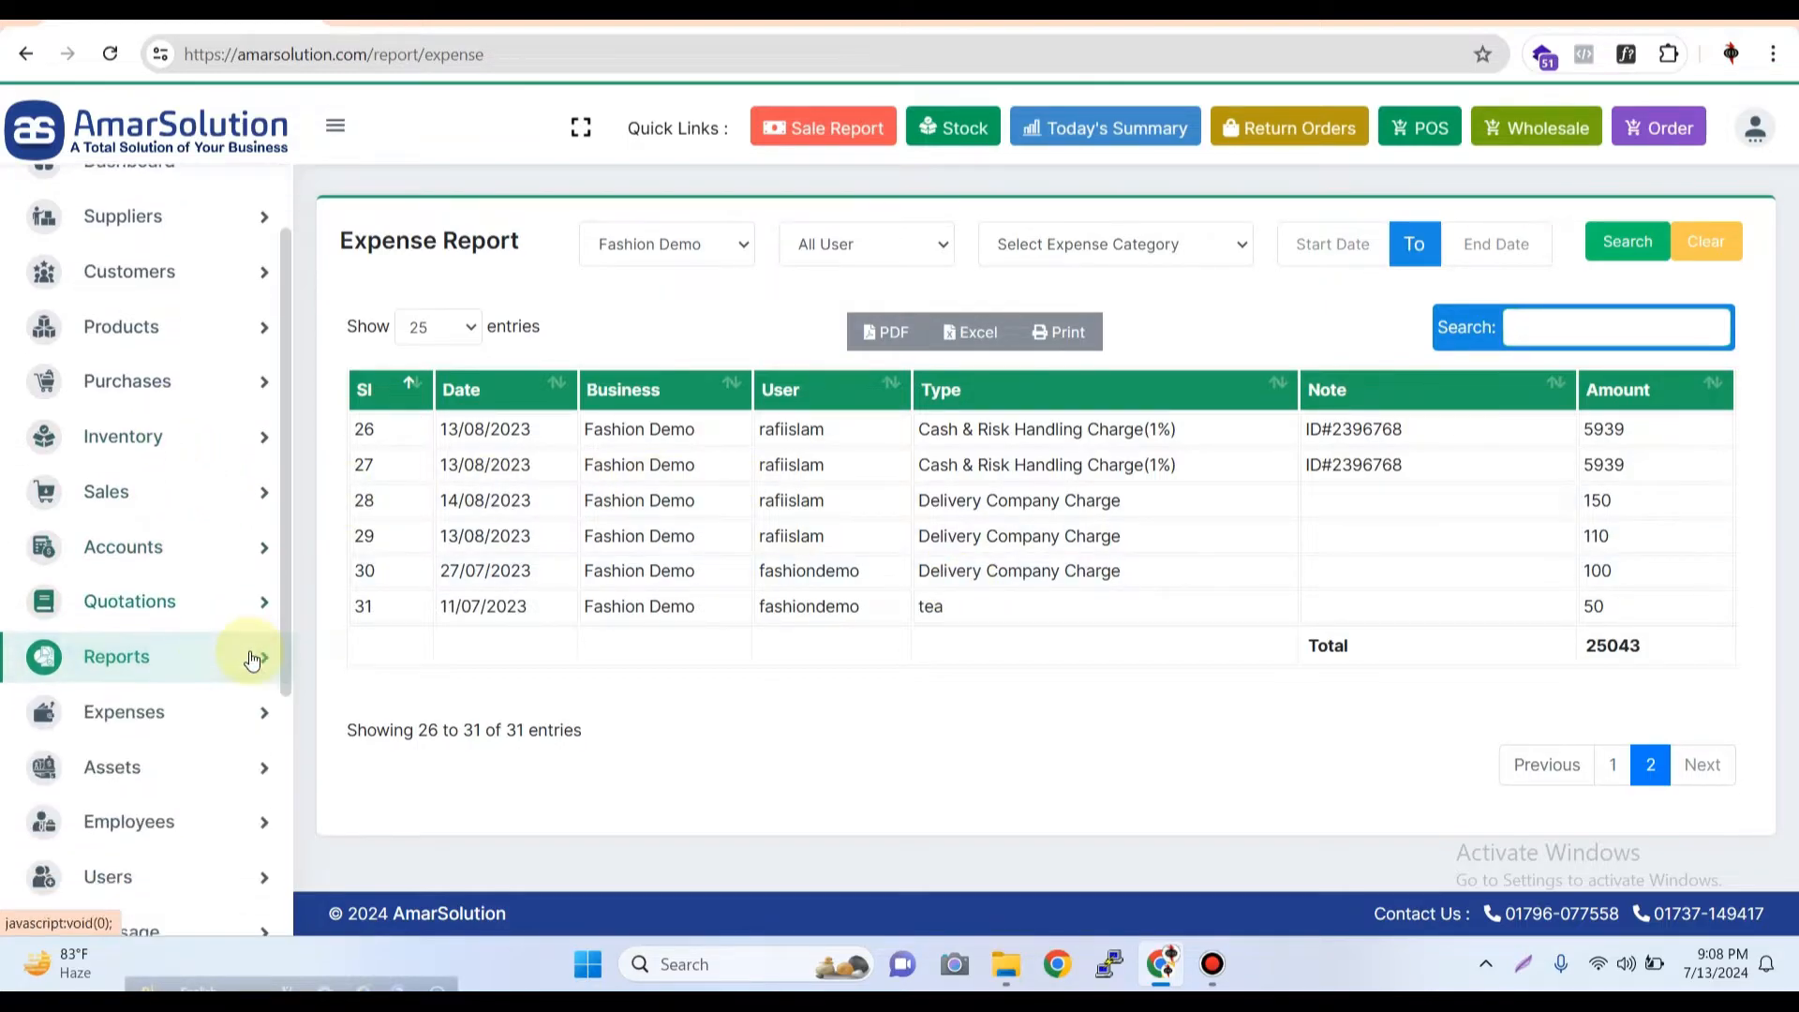
pyautogui.click(216, 714)
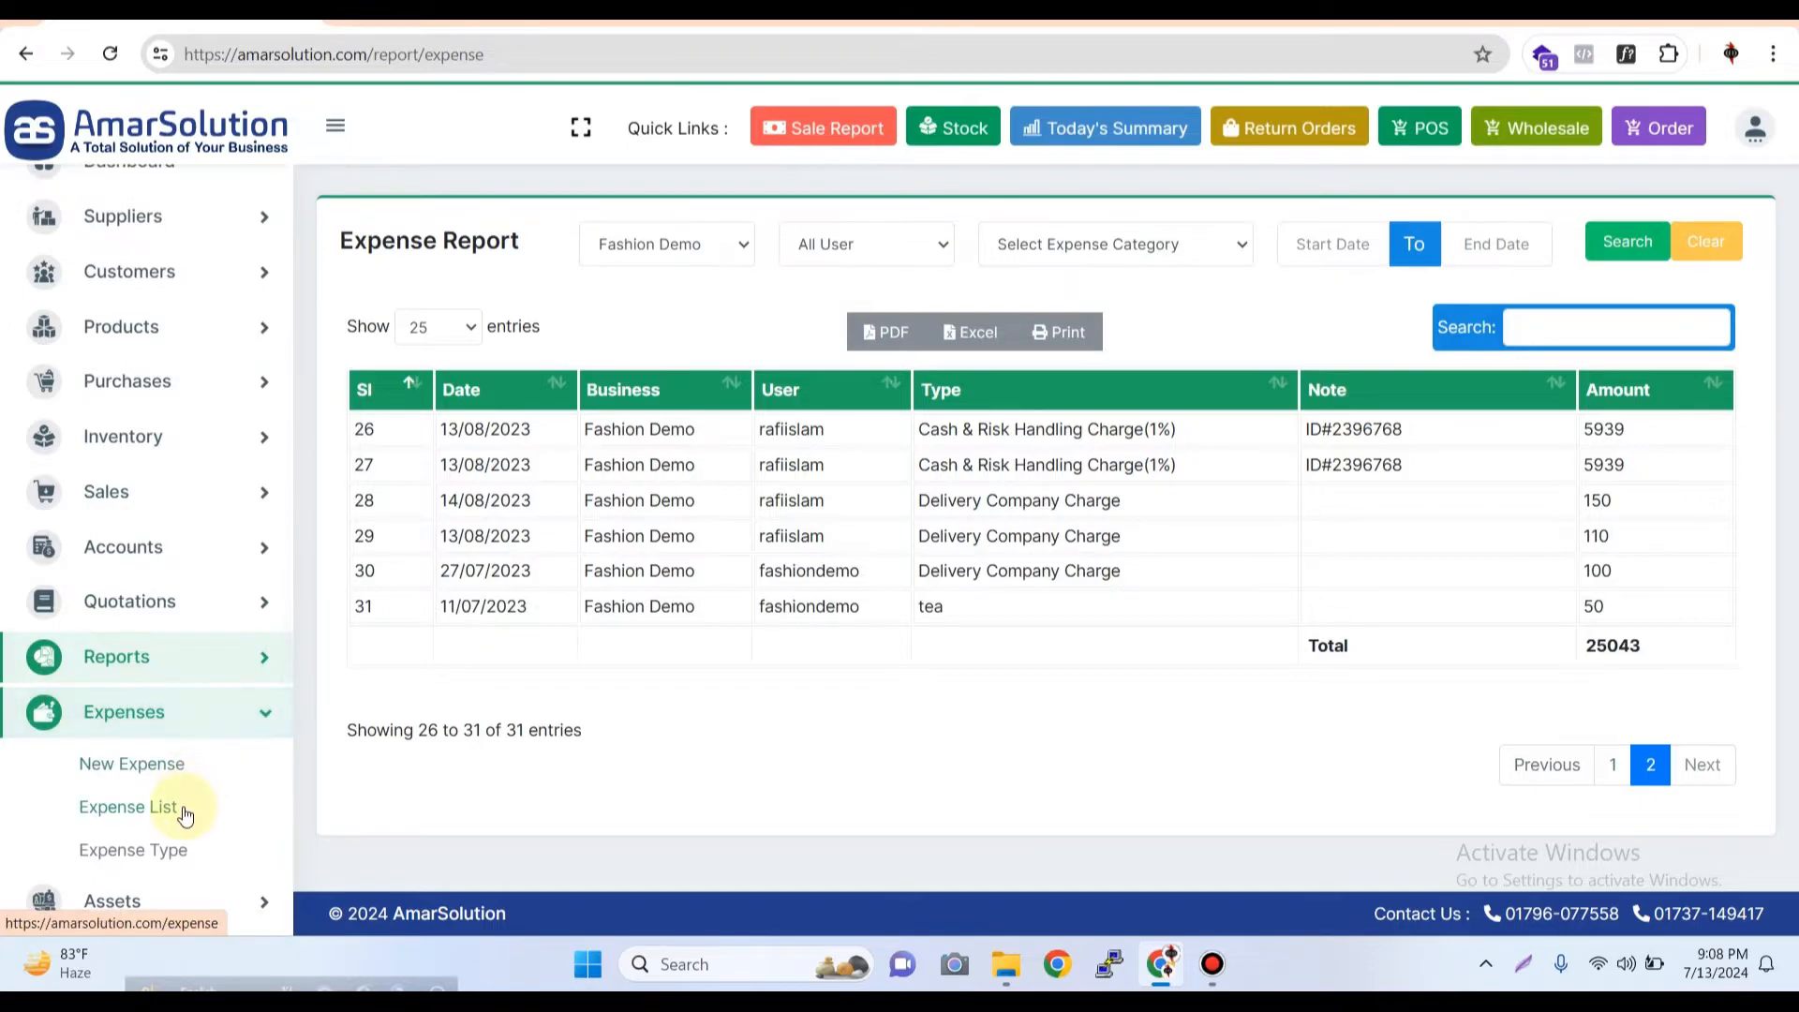
pyautogui.click(183, 849)
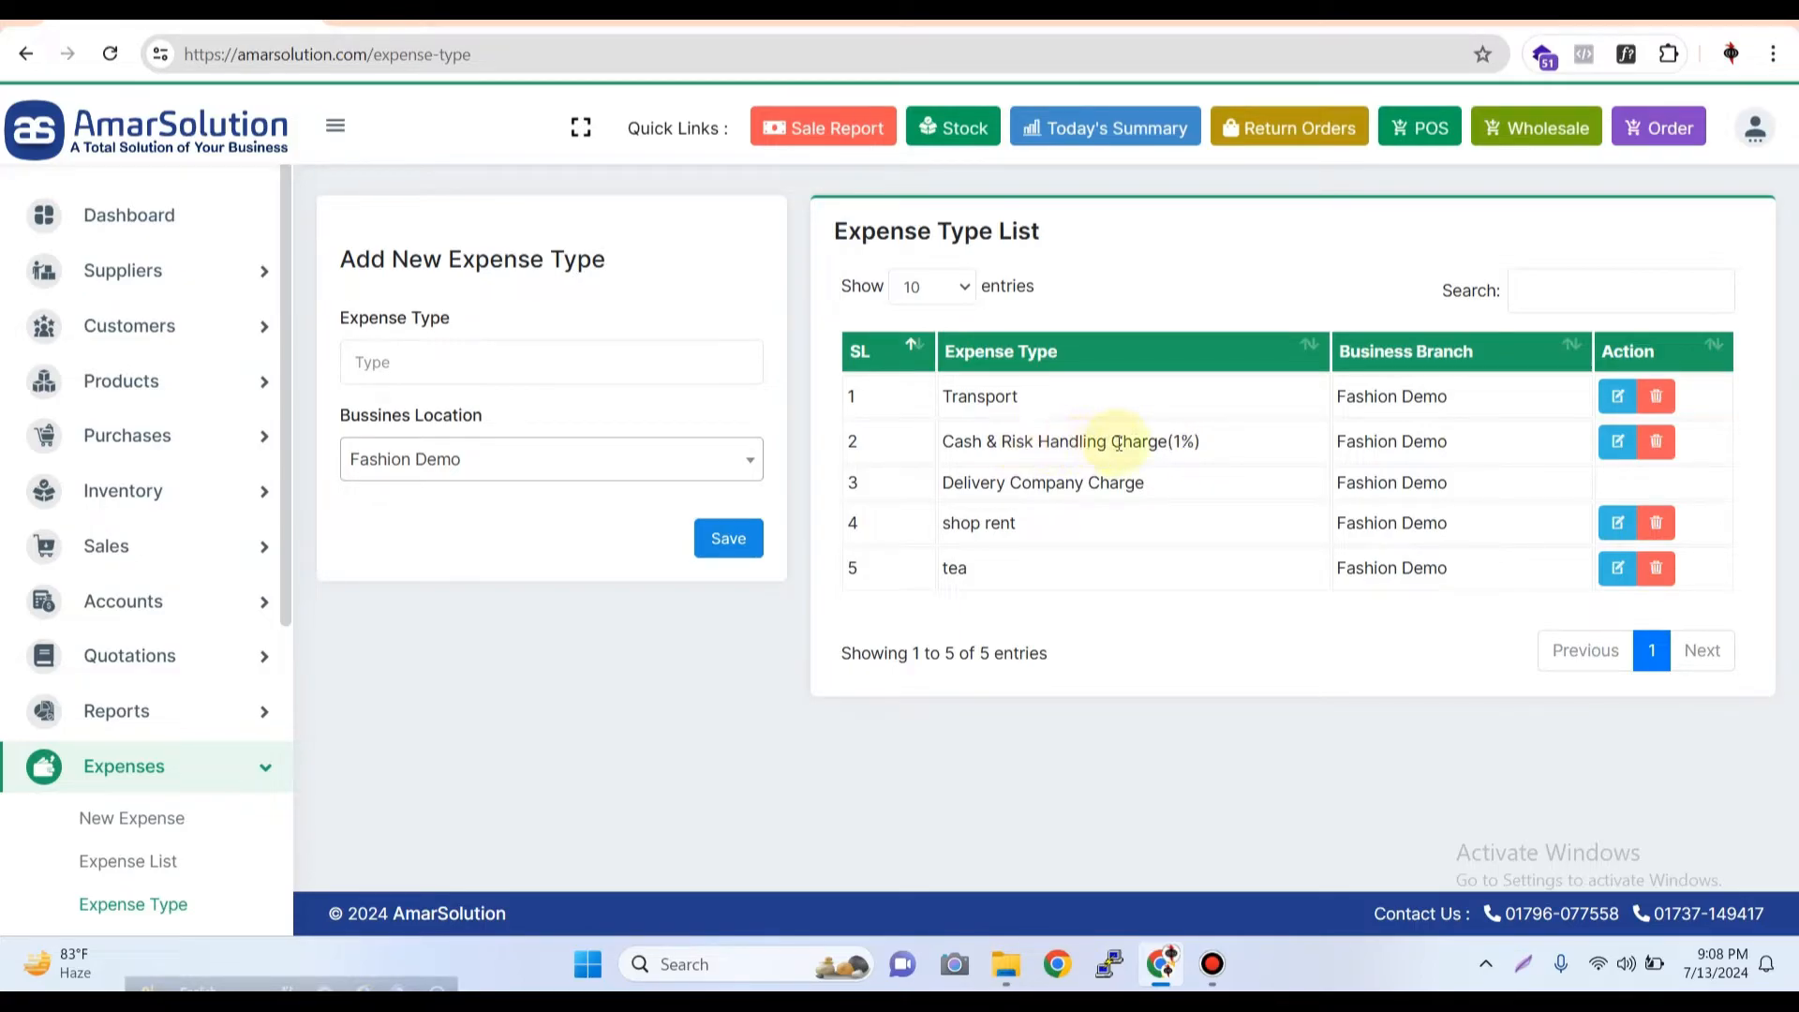
pyautogui.click(517, 364)
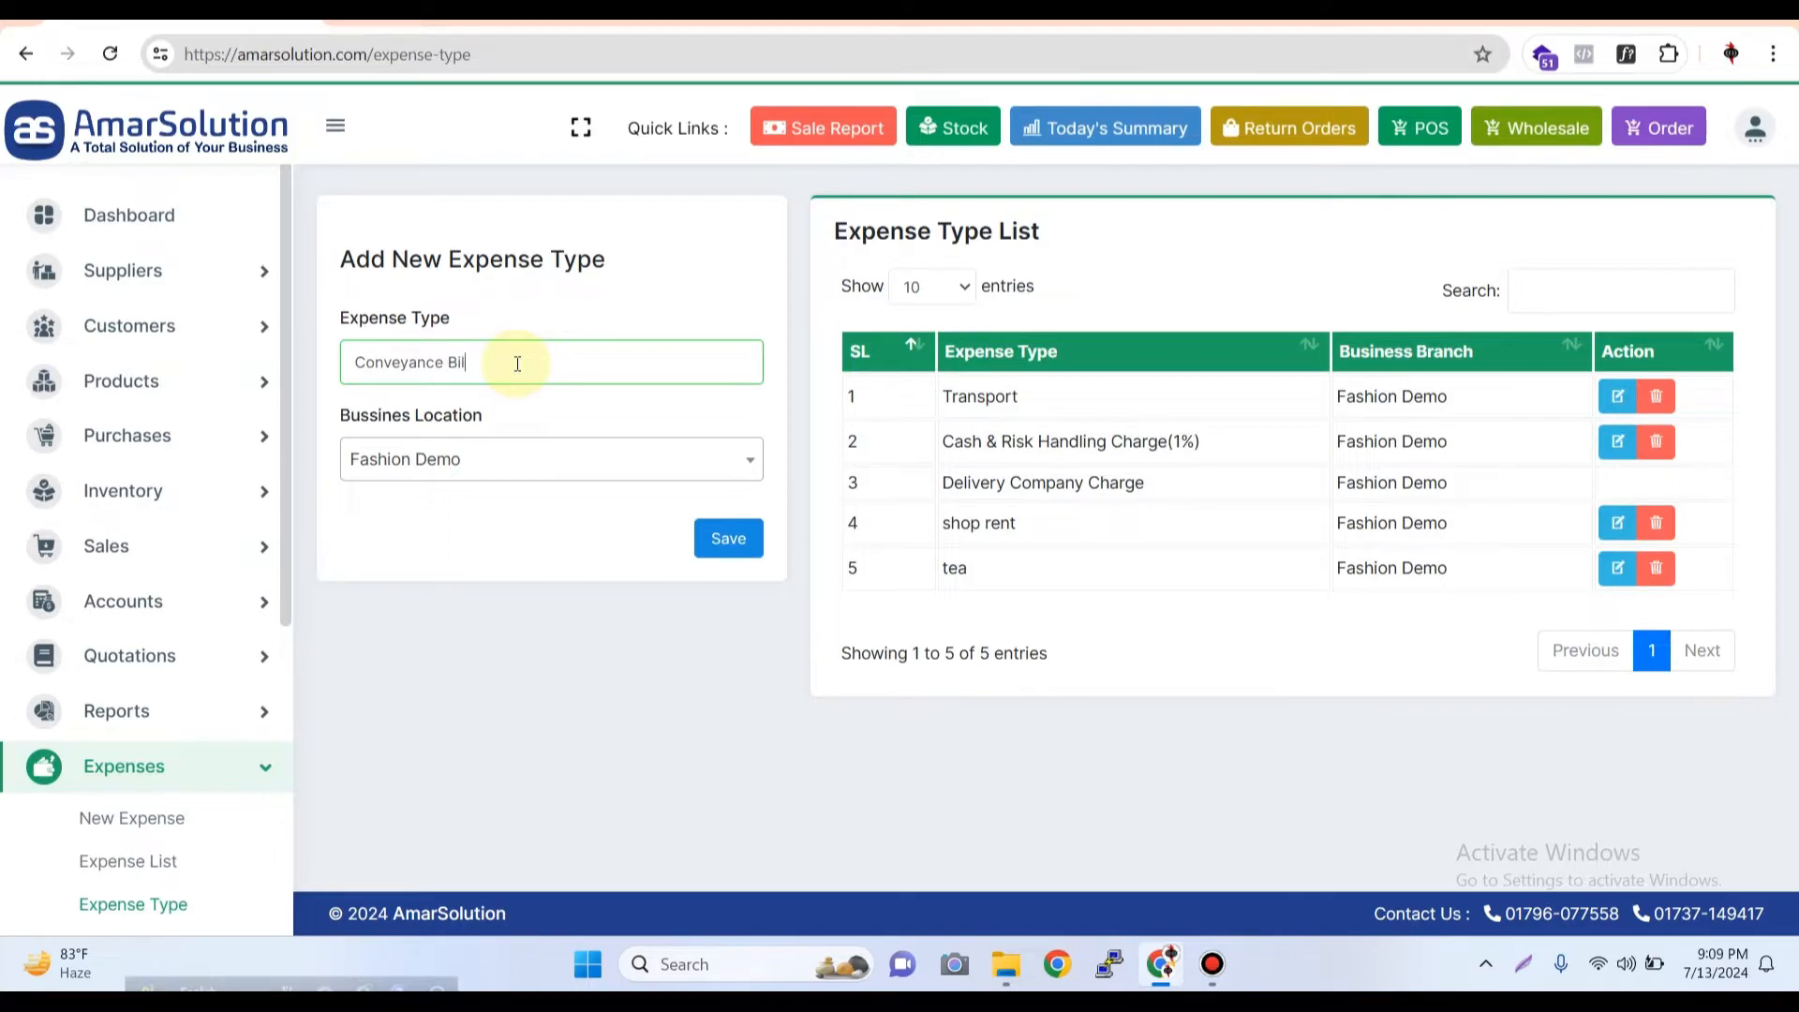
pyautogui.click(702, 538)
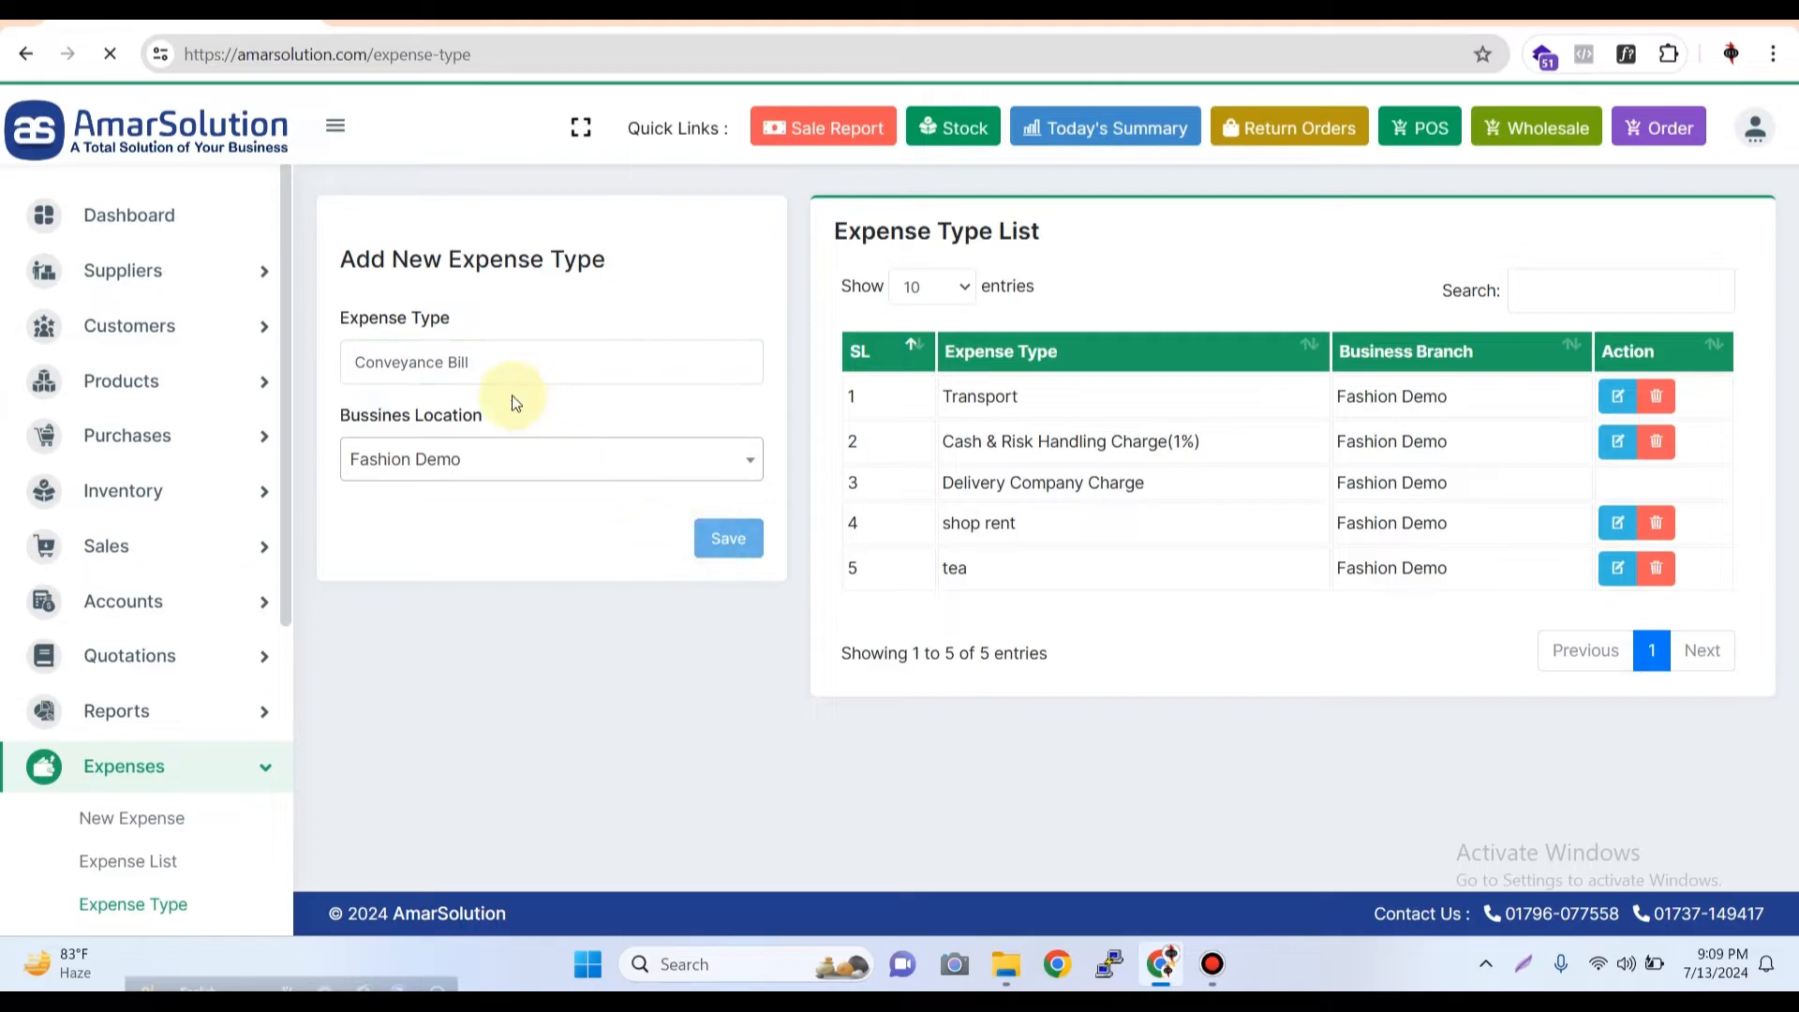
# Add two more expense types for Fashion Demo: "Office Rent" and "Electricity Cost"
pyautogui.click(512, 373)
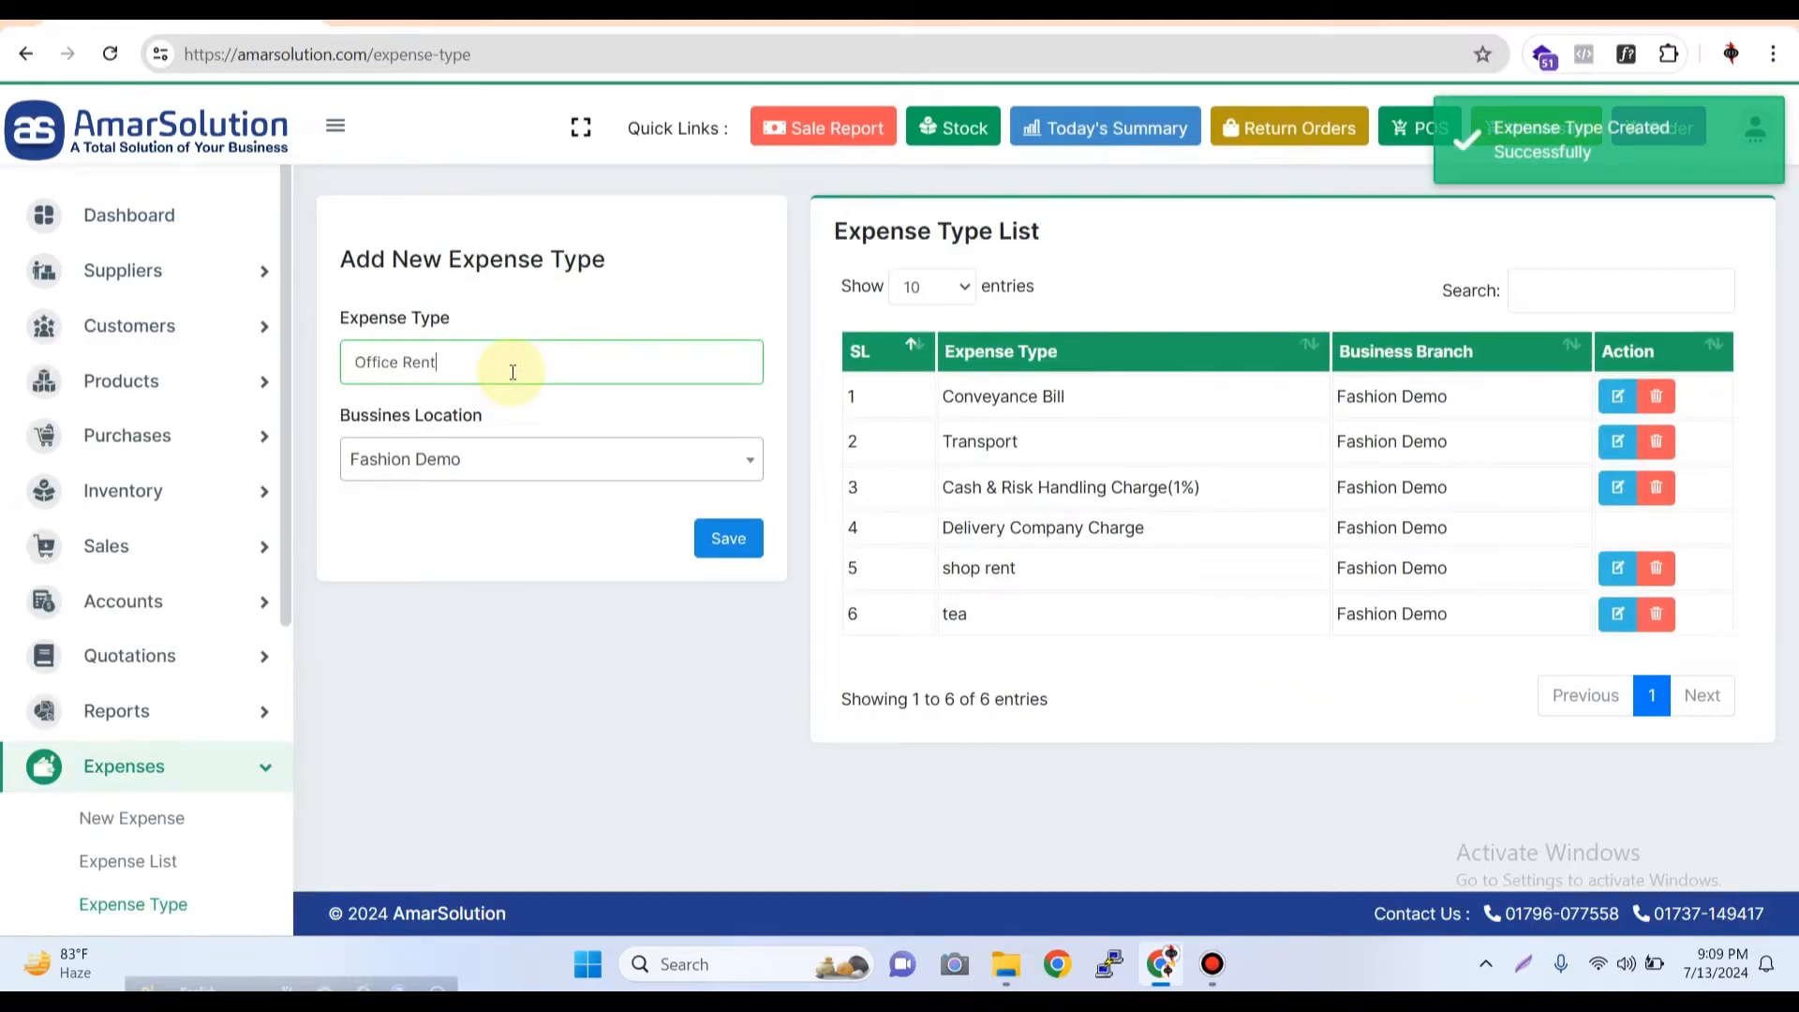
pyautogui.press('Return')
pyautogui.click(458, 364)
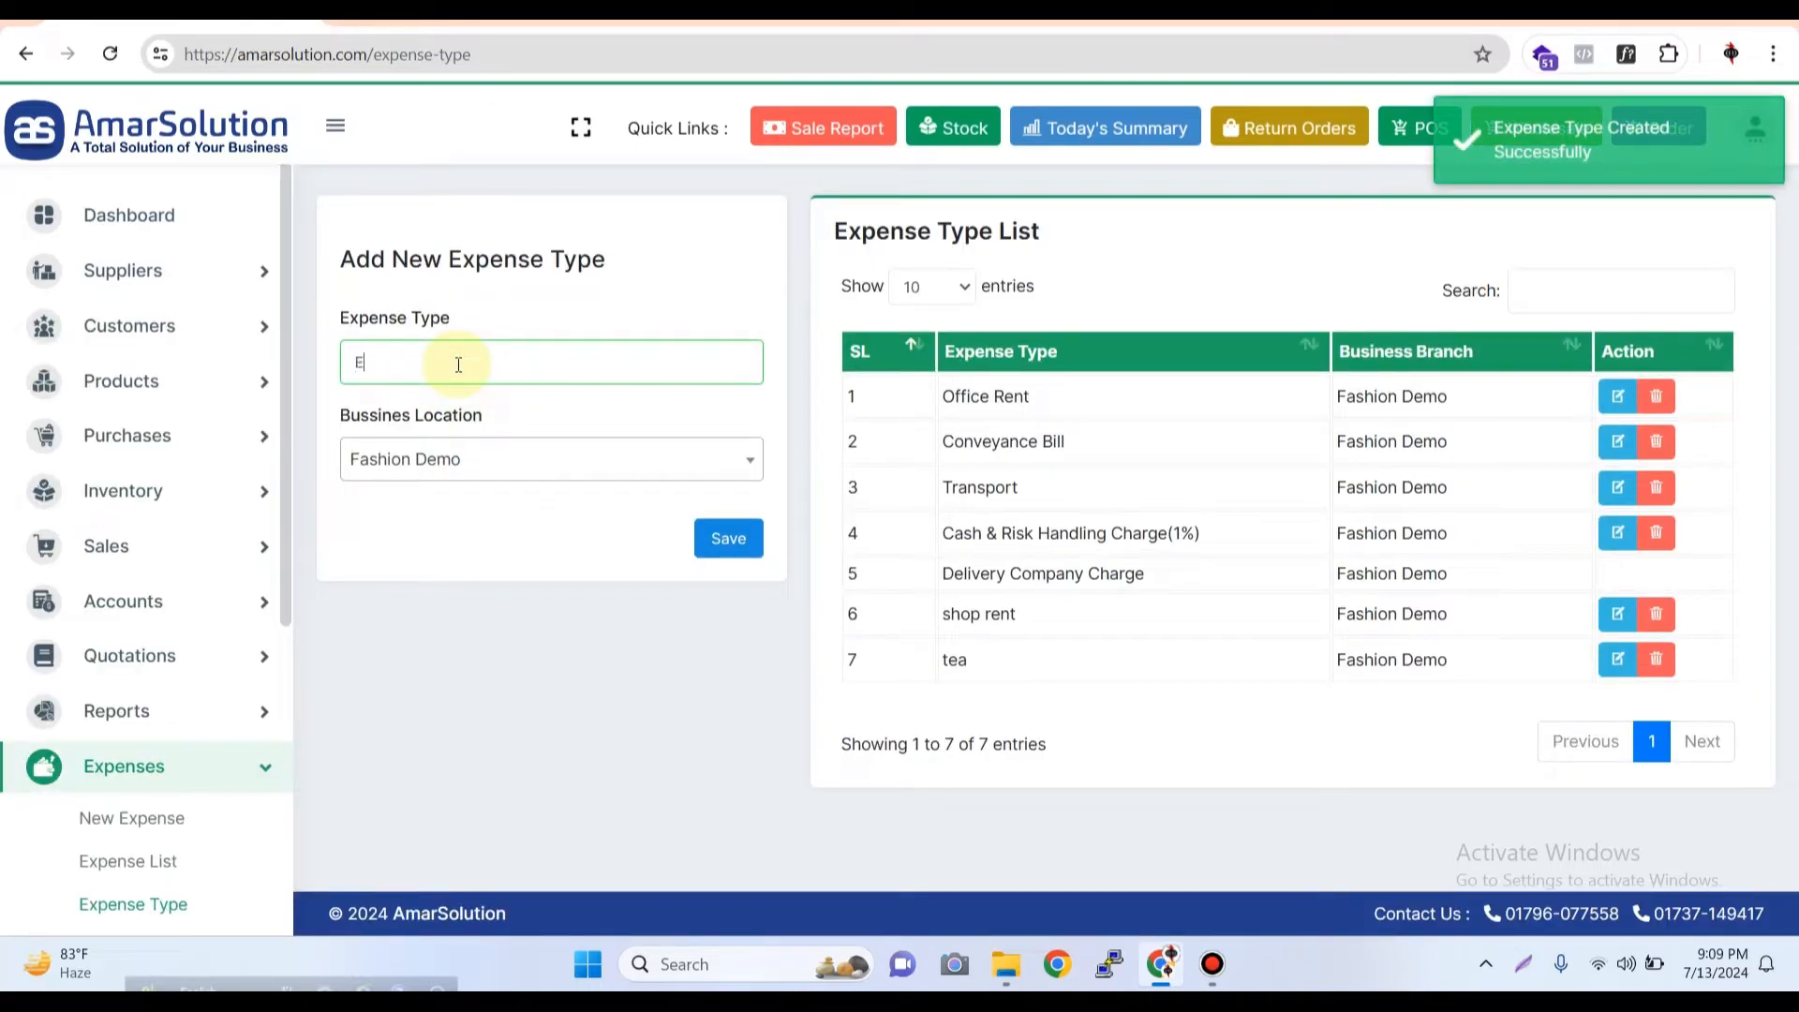
pyautogui.write('Electricity Cost')
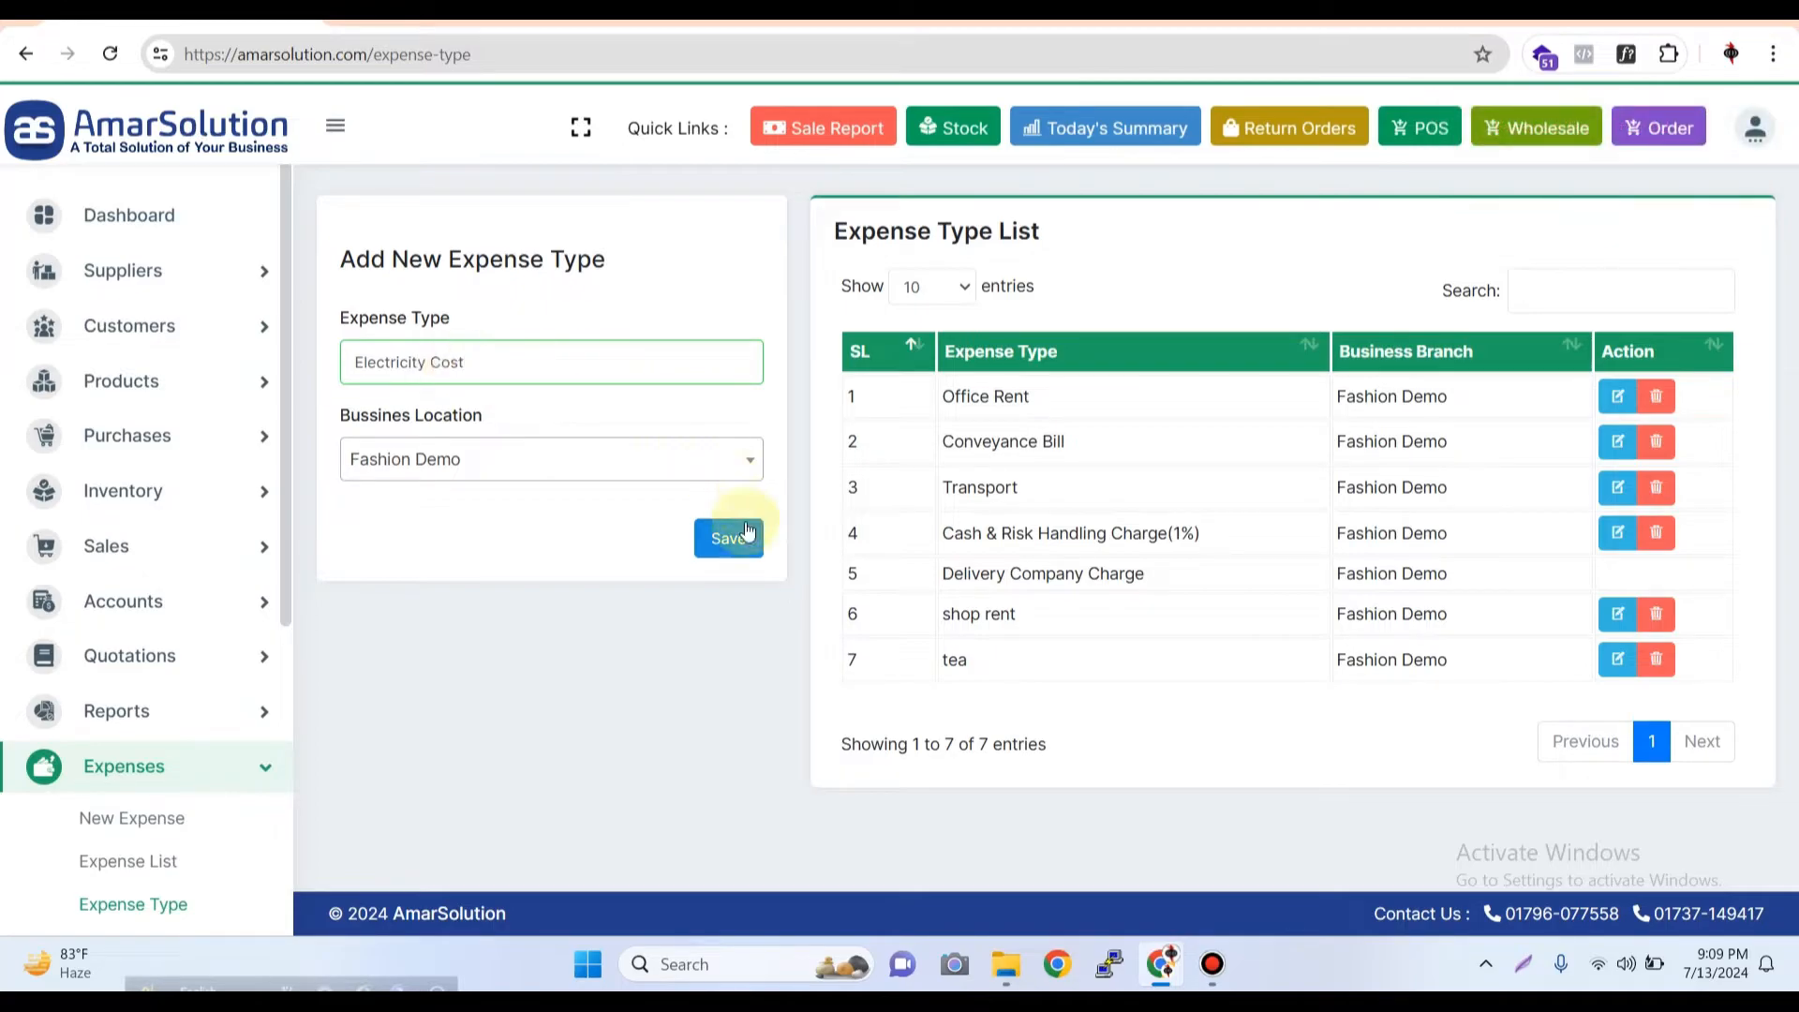
pyautogui.click(731, 540)
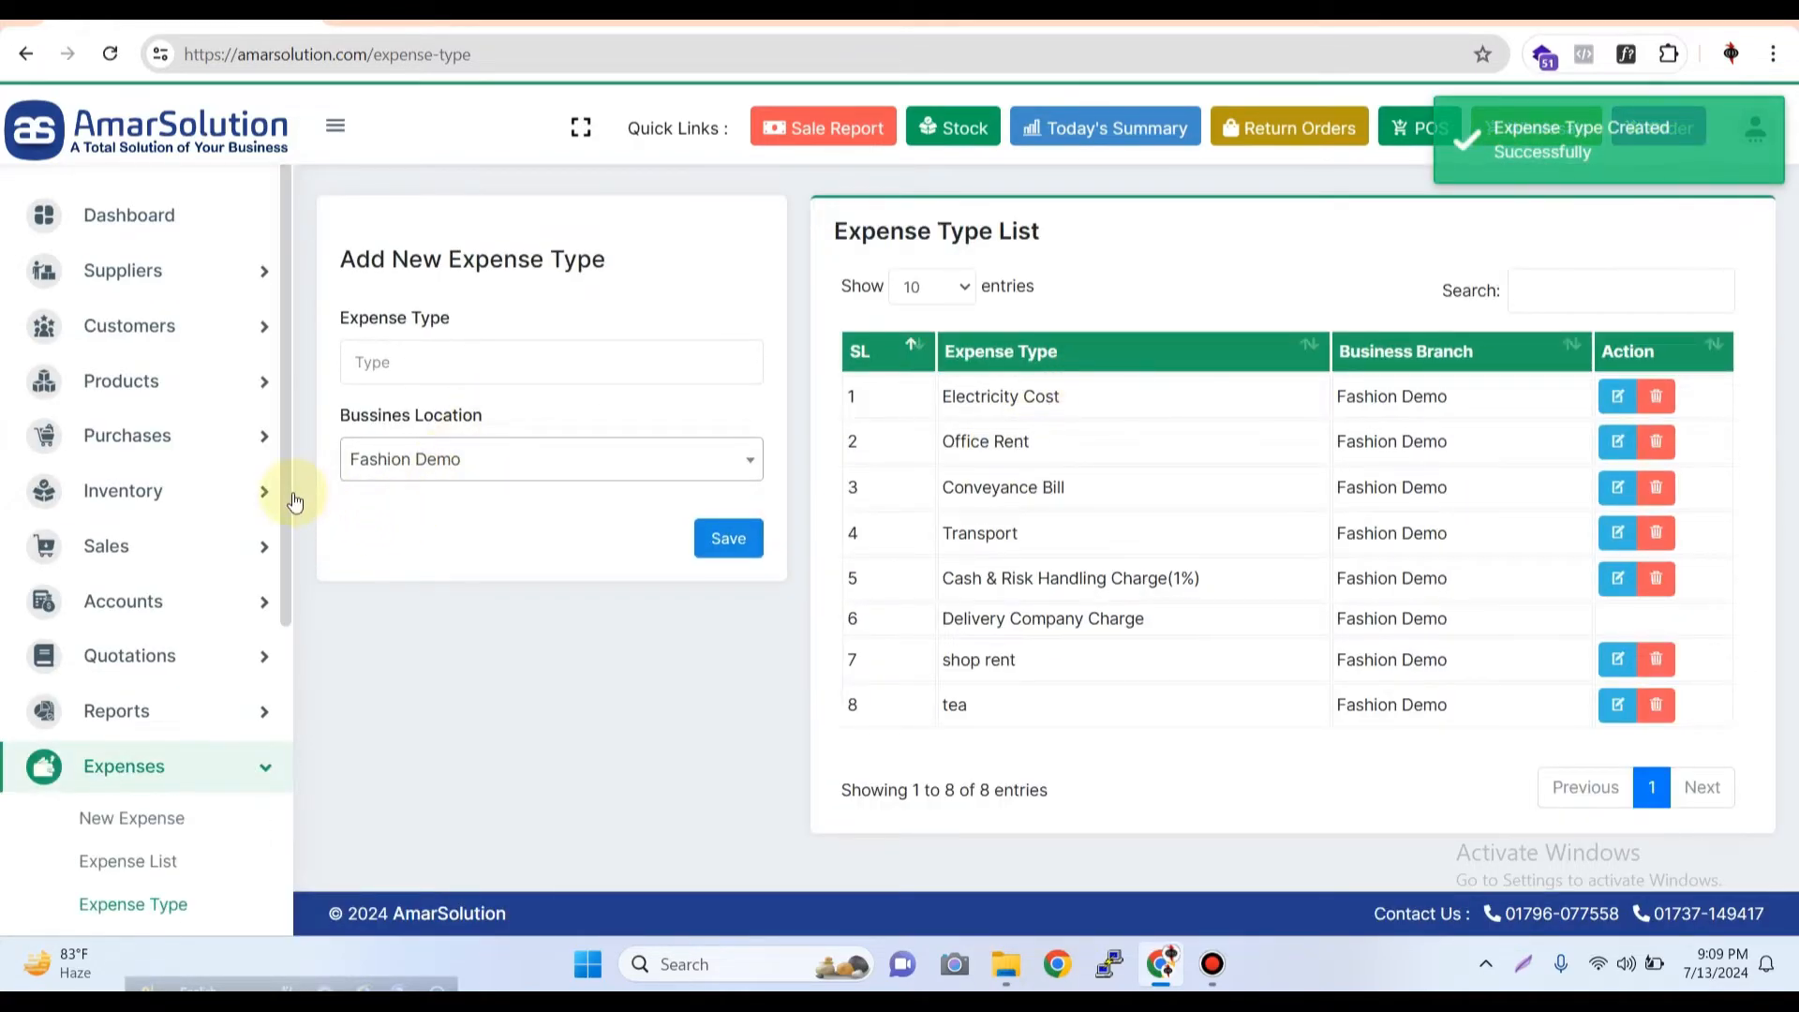
# Start a new expense with expense type Conveyance Bill and payment type Cash
pyautogui.moveTo(293, 497); pyautogui.dragTo(285, 659)
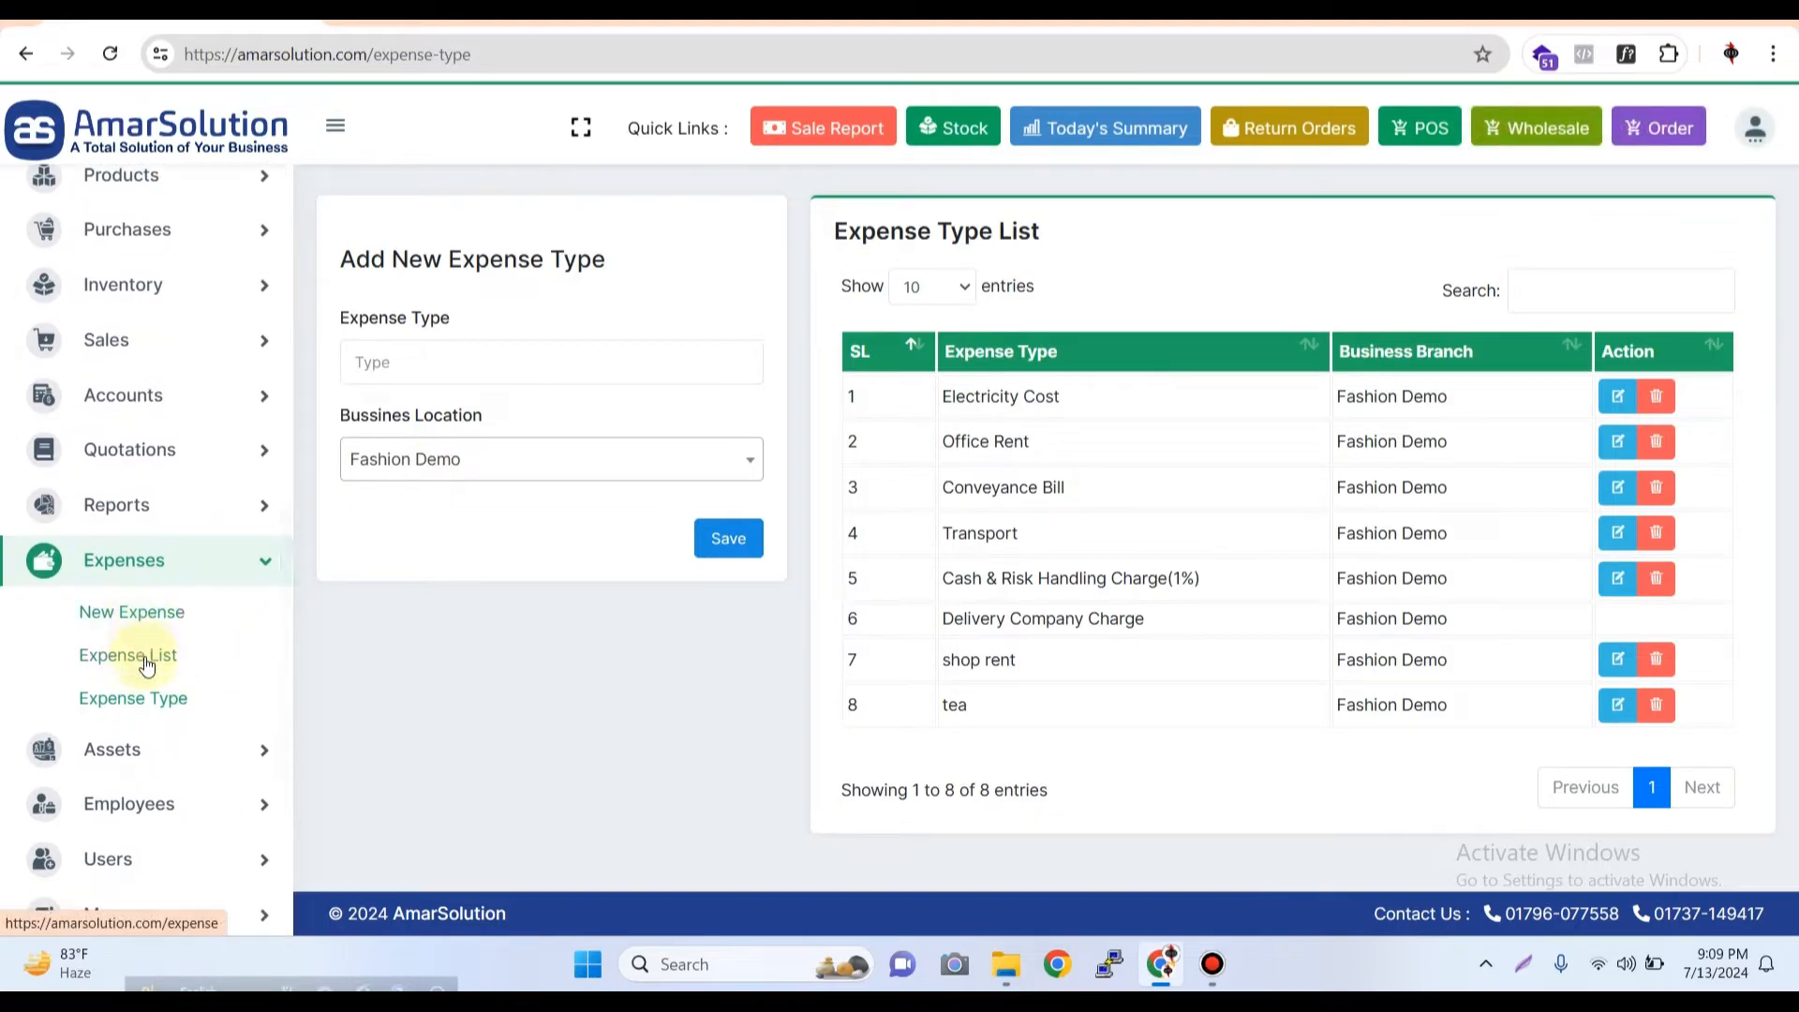
pyautogui.click(146, 618)
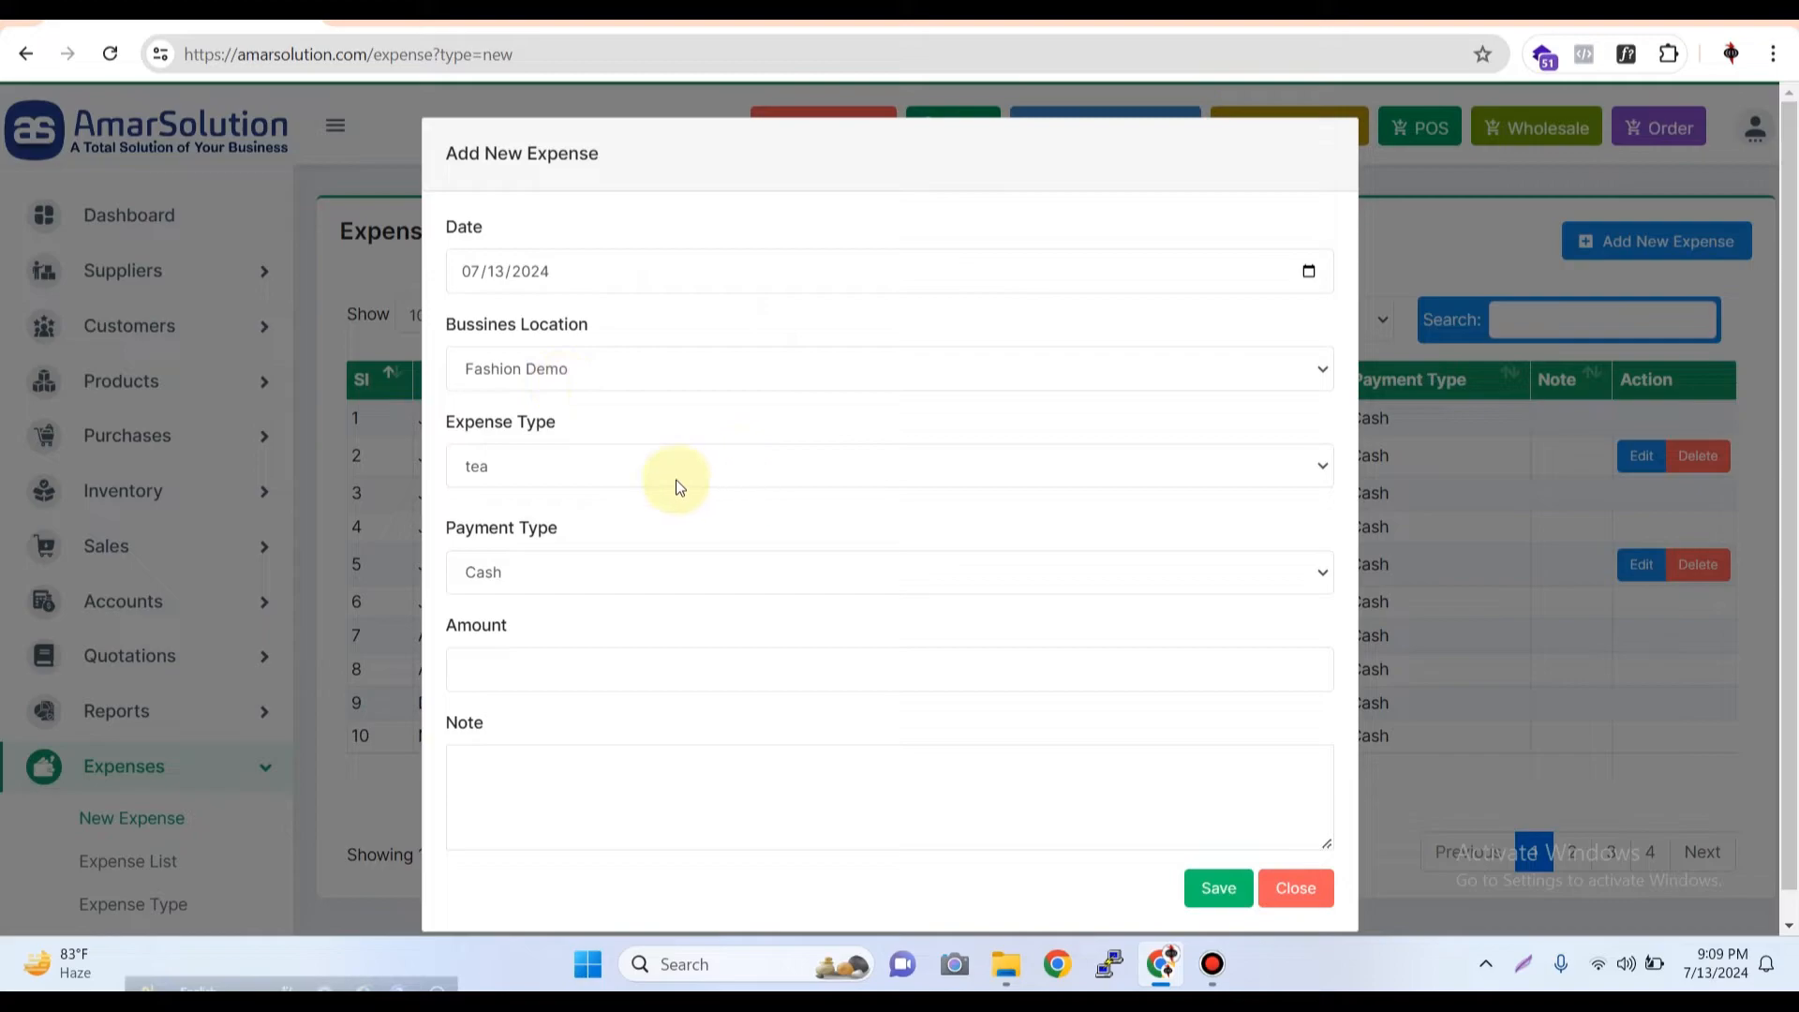
pyautogui.click(581, 469)
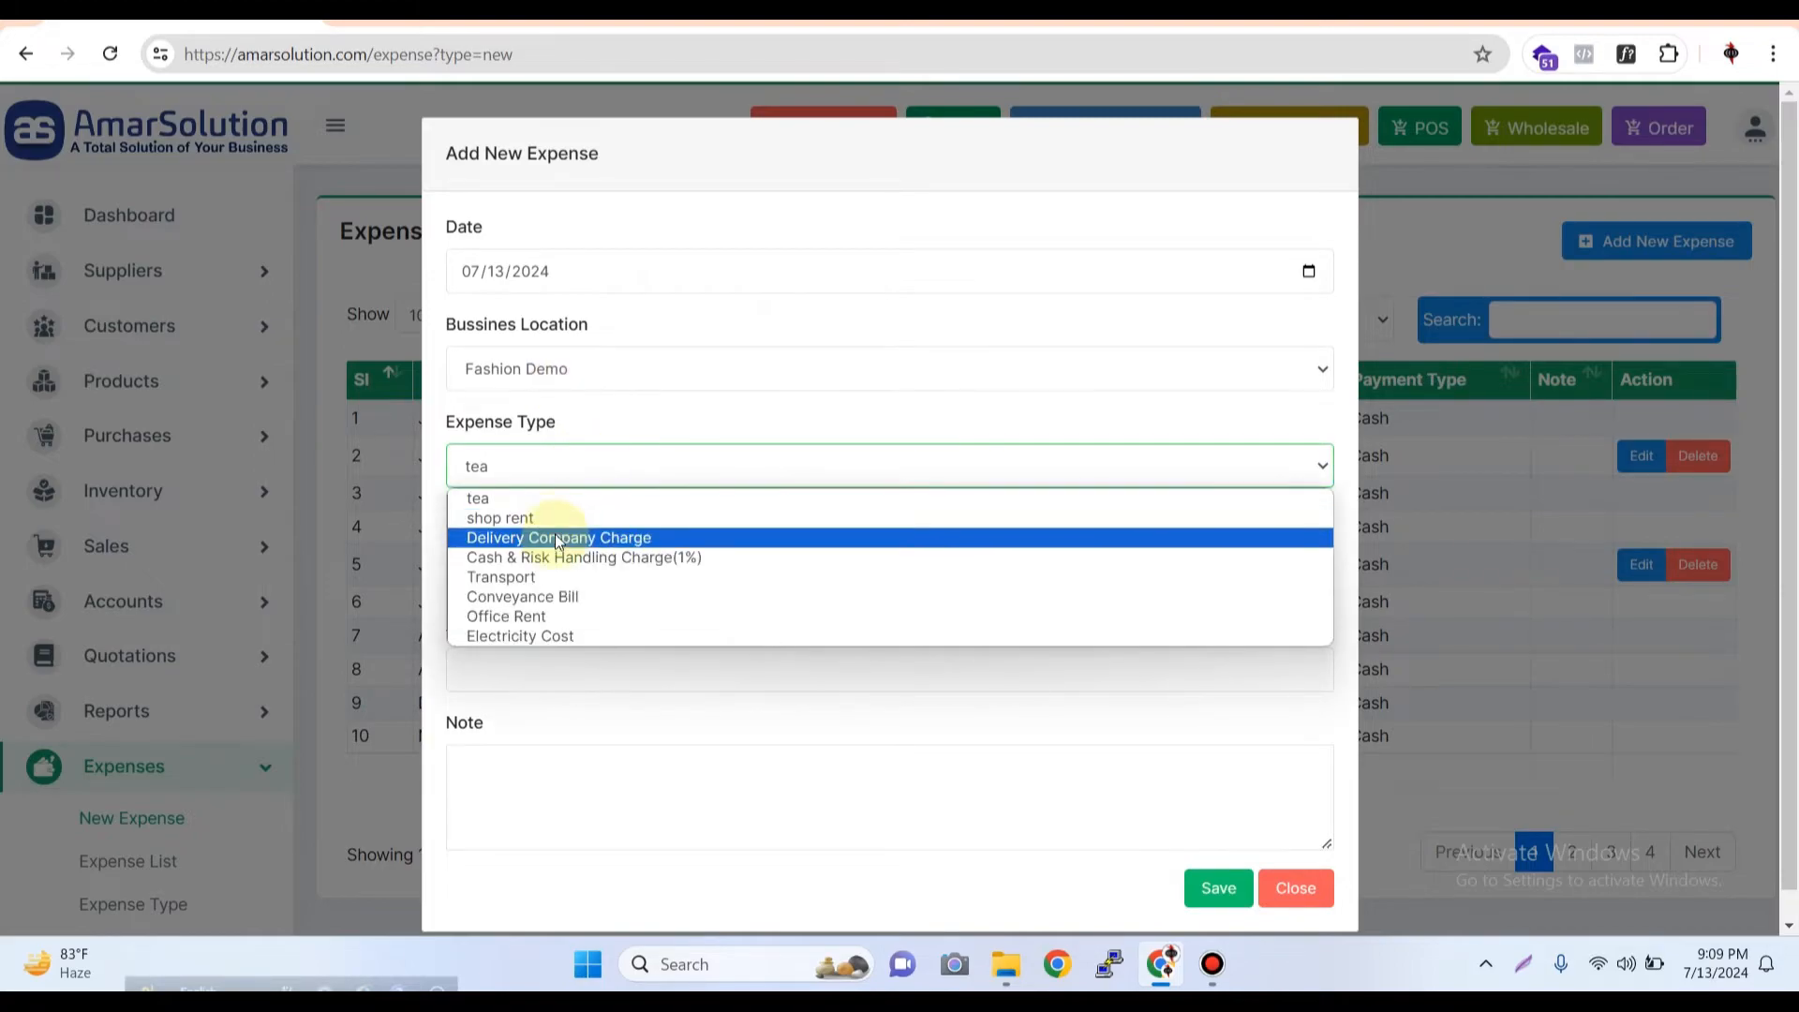
pyautogui.click(596, 598)
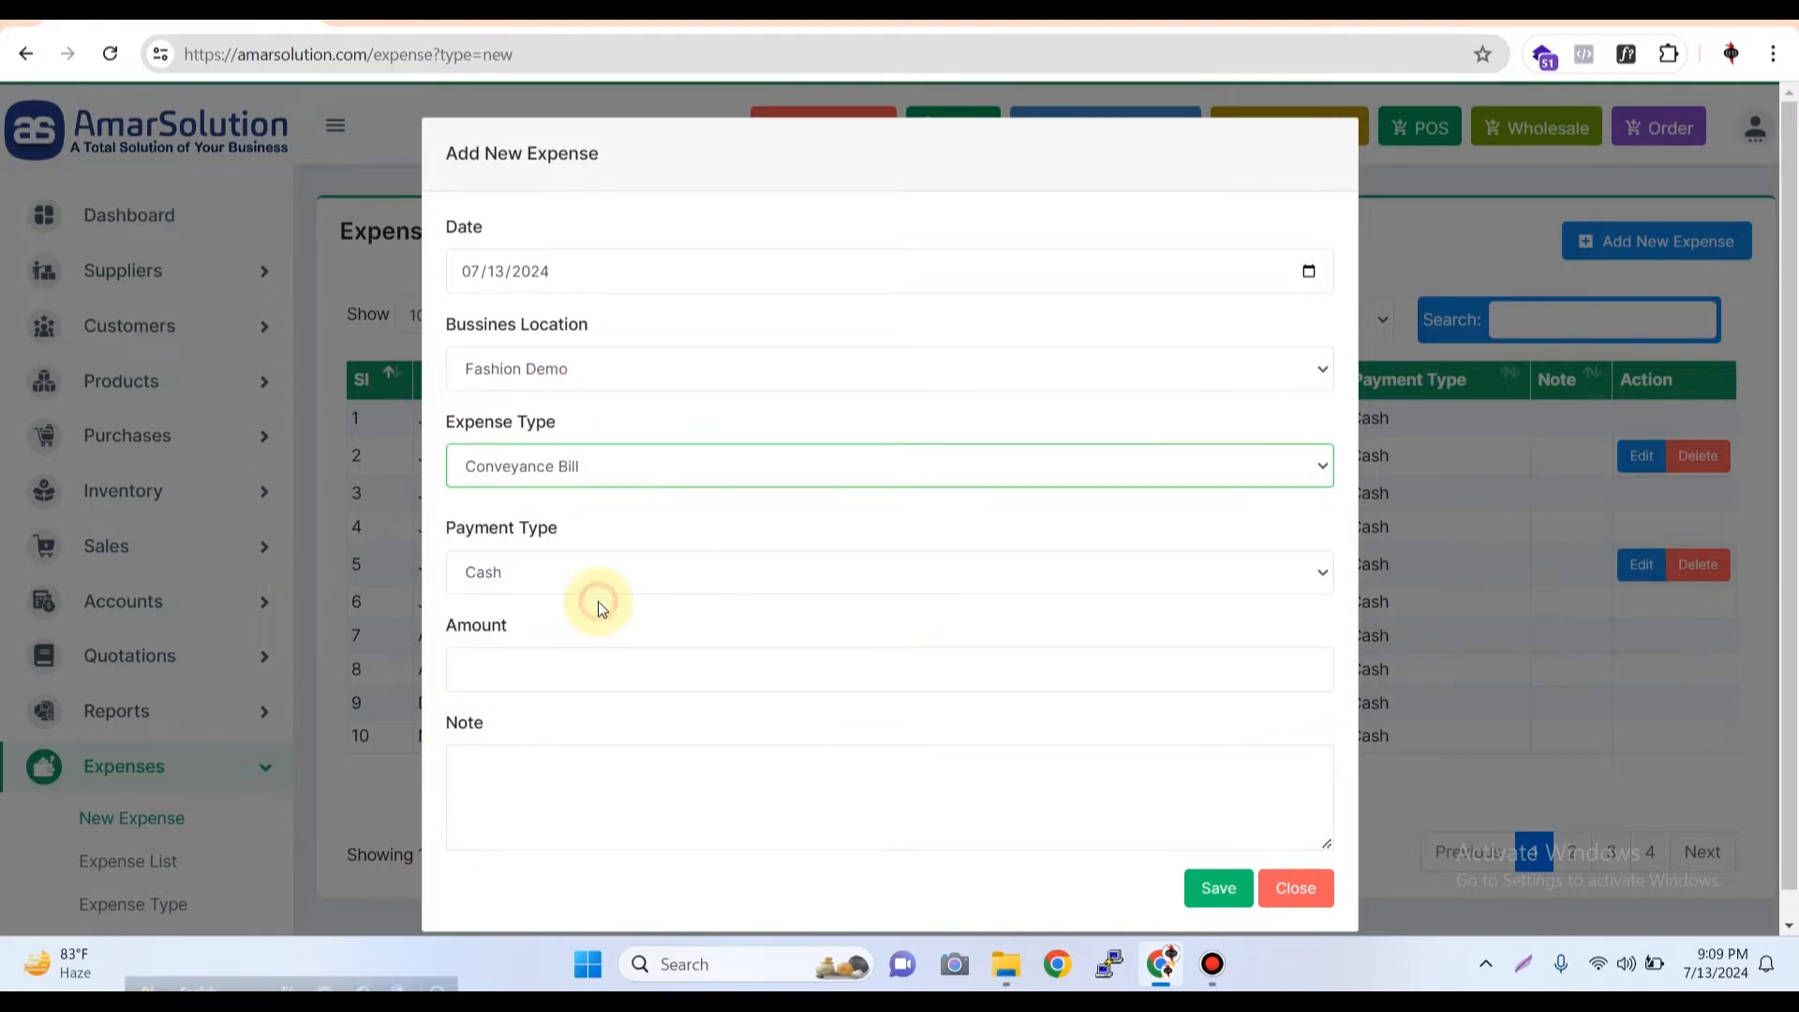
pyautogui.click(550, 582)
pyautogui.click(521, 623)
pyautogui.click(552, 569)
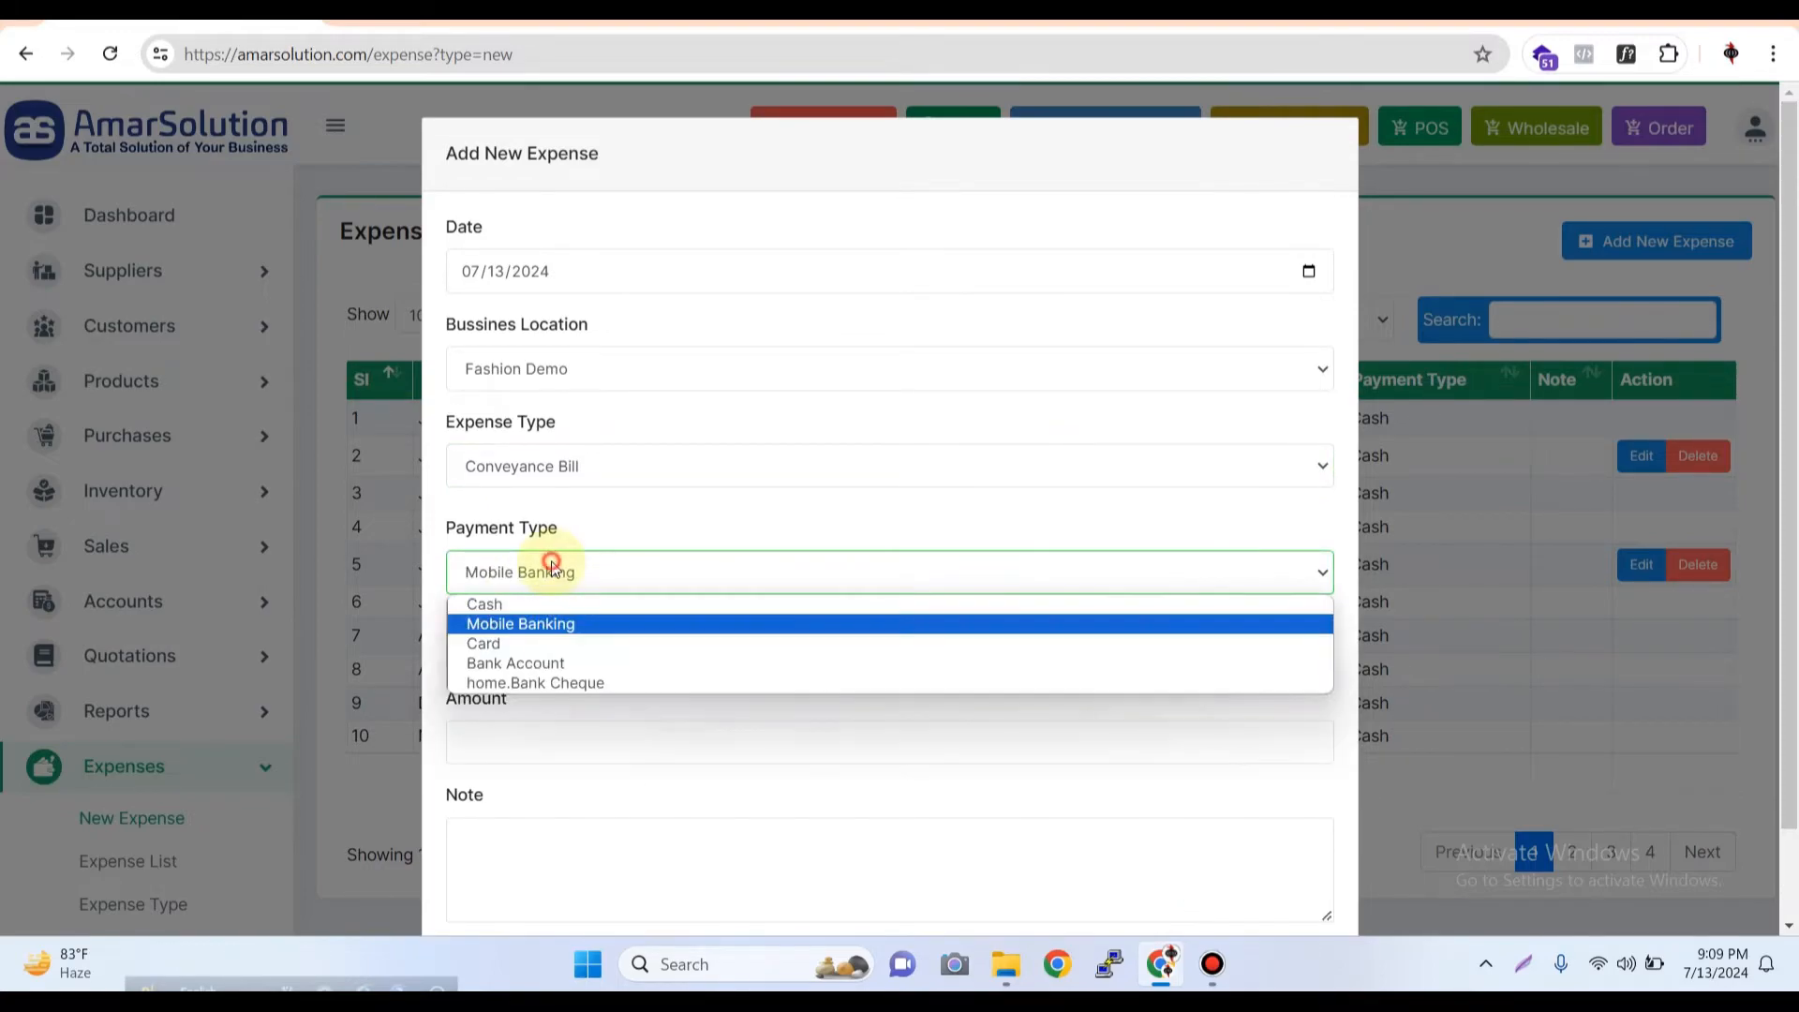
pyautogui.click(542, 604)
# Enter an amount of 100 and the note "client nasta" for the conveyance expense, and save it
pyautogui.click(554, 723)
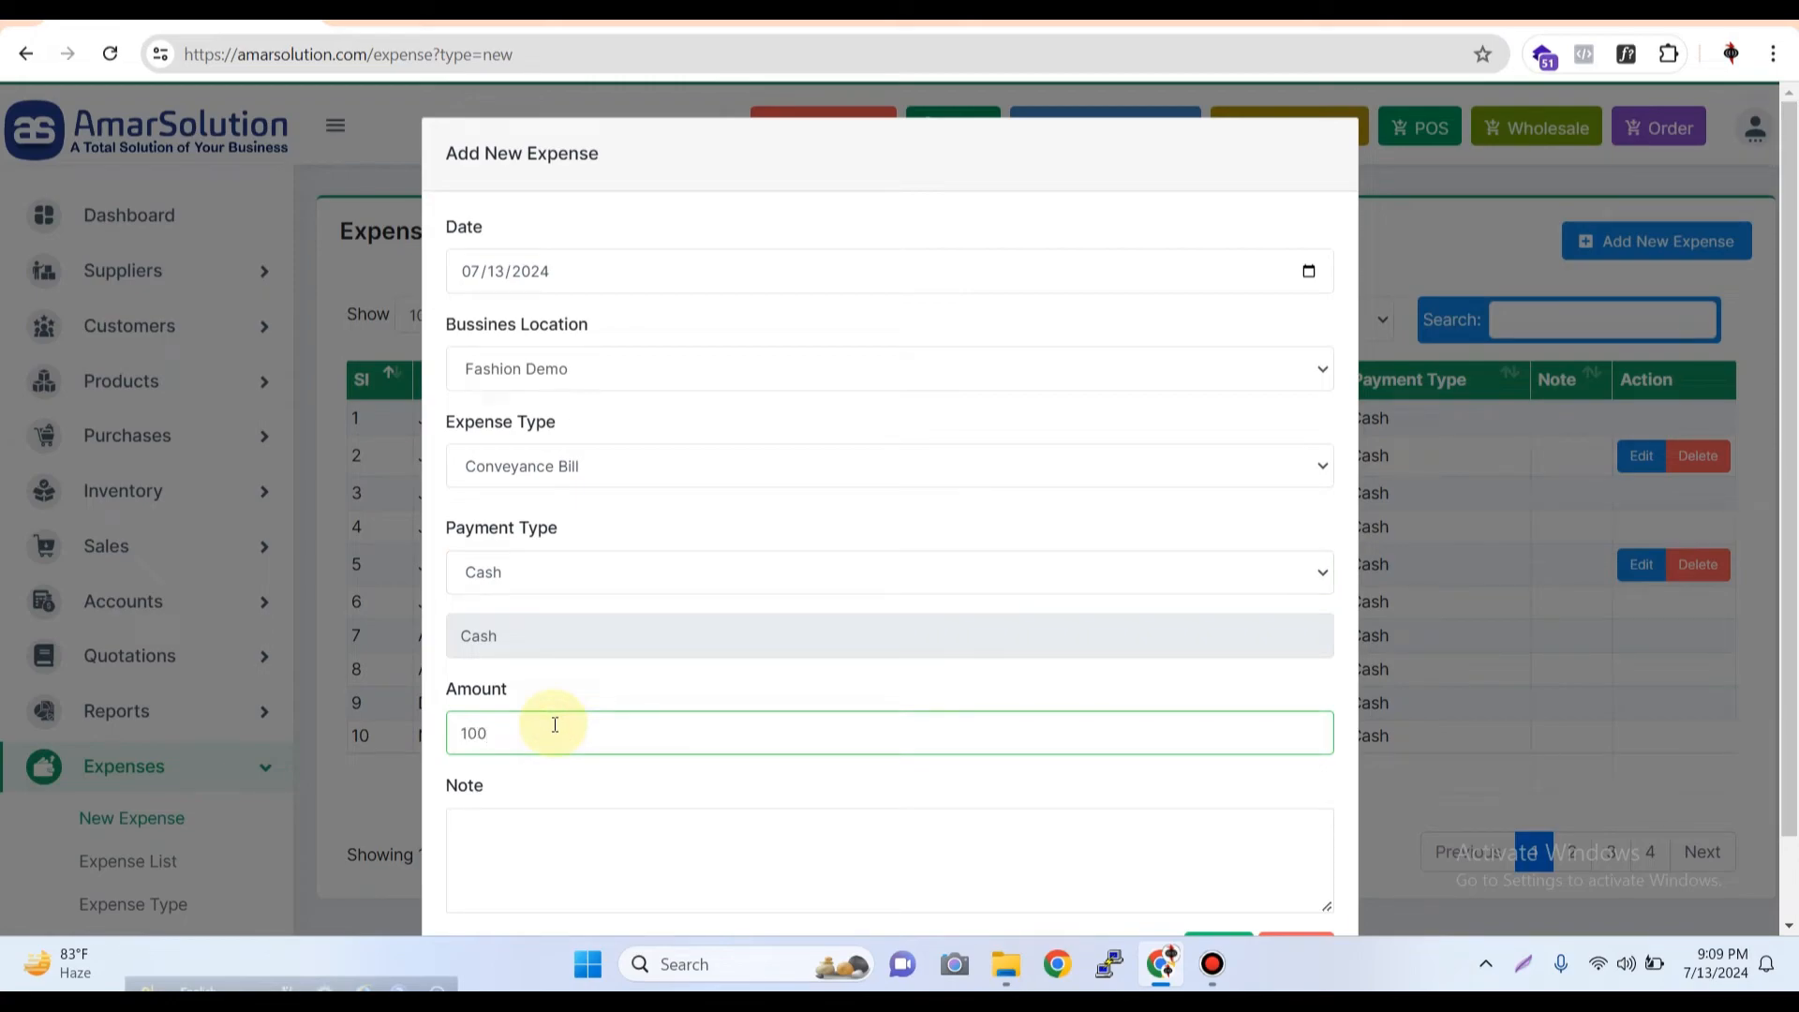
pyautogui.scroll(-1, 555, 723)
pyautogui.click(696, 757)
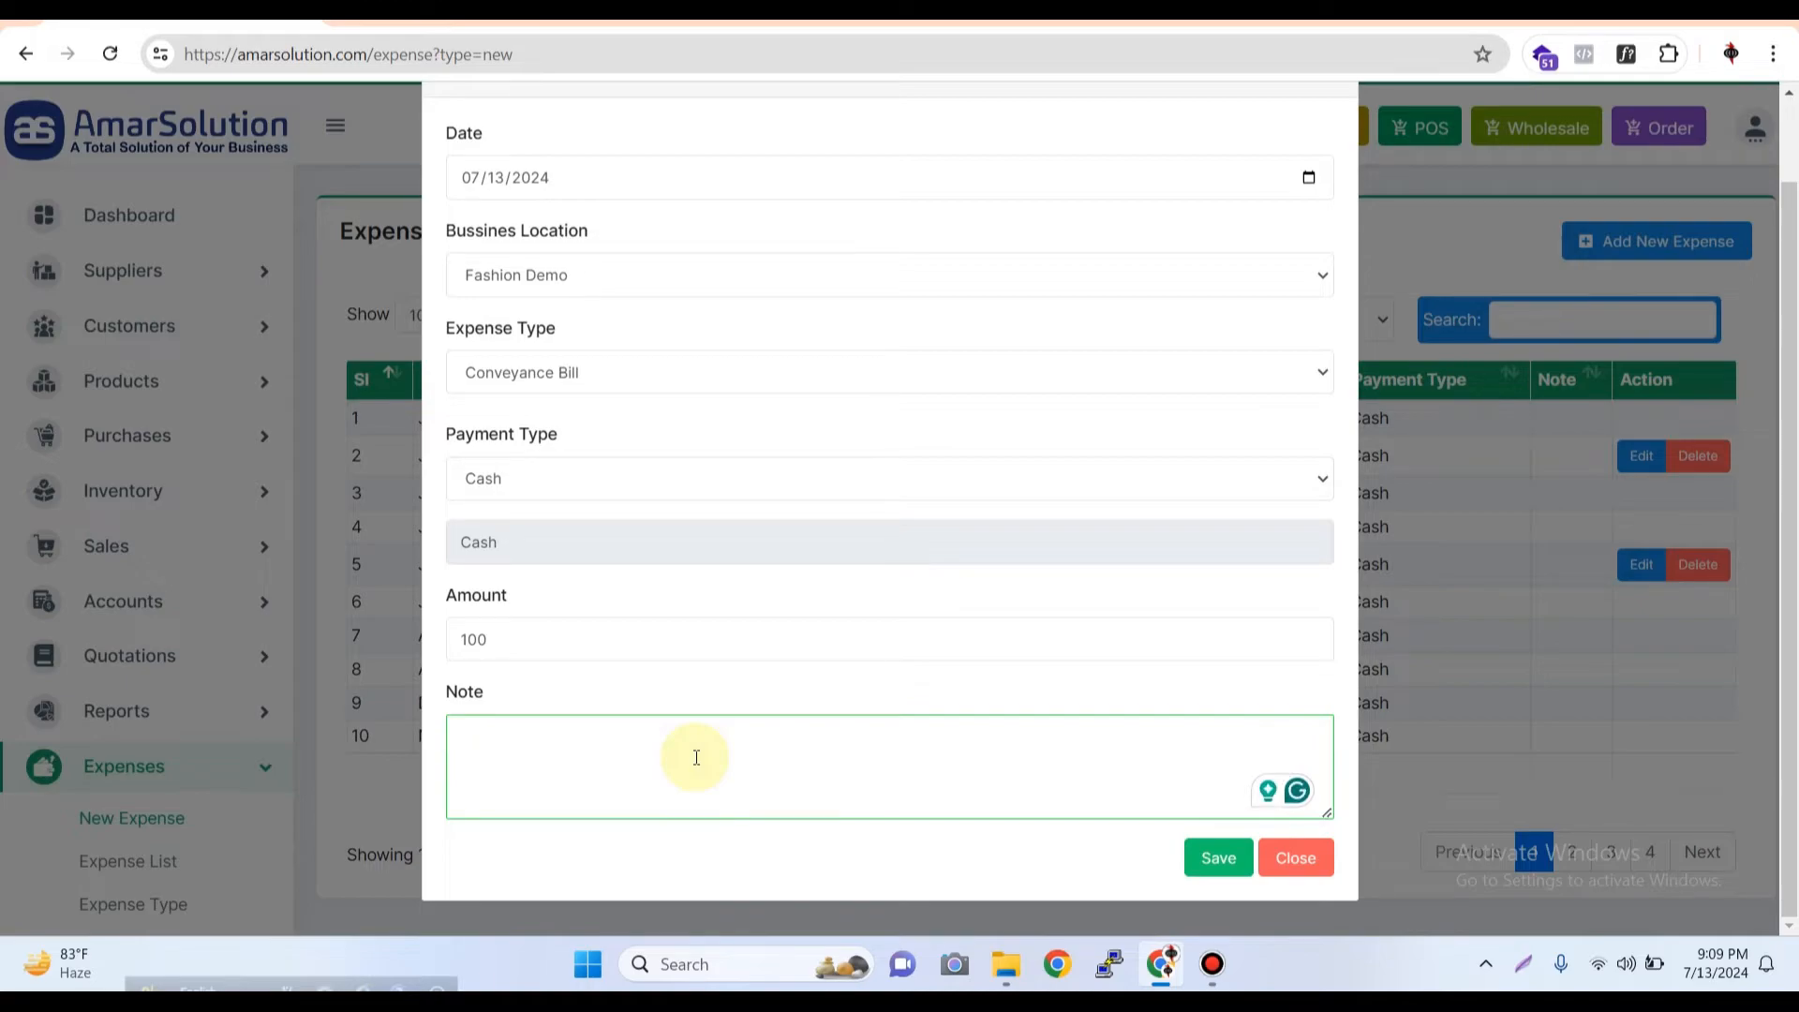
pyautogui.write('client nasta')
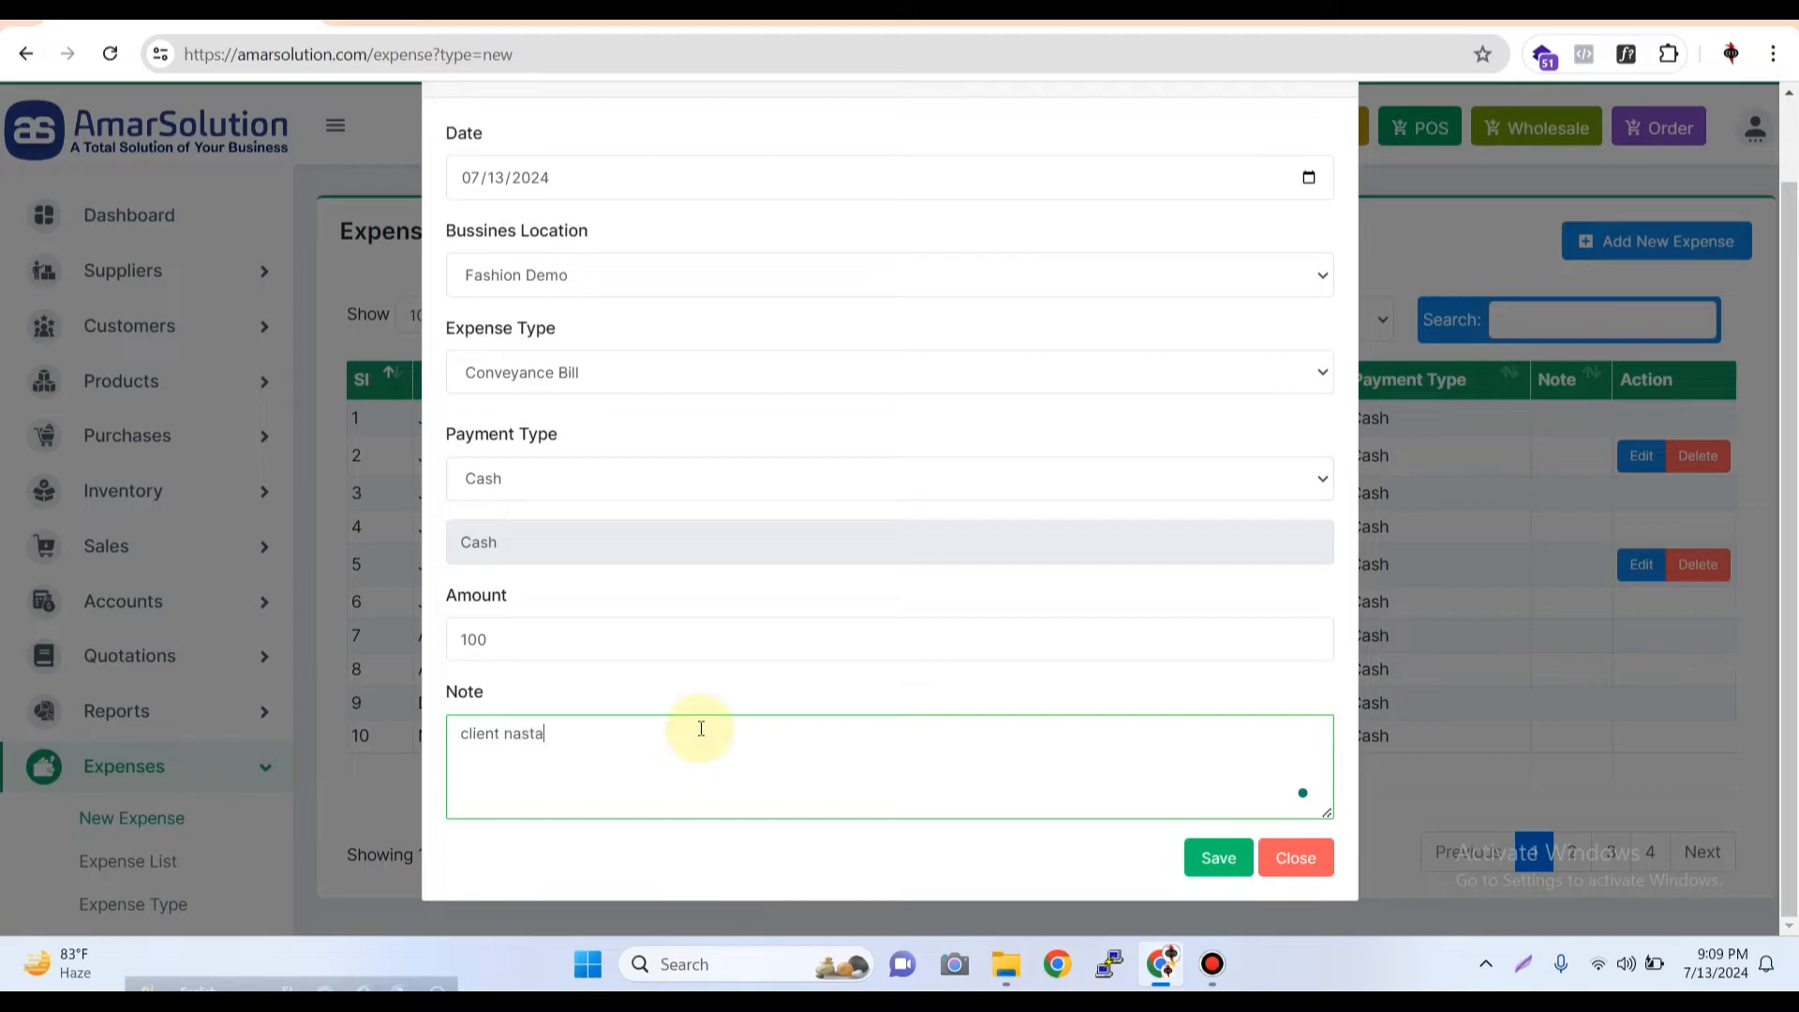
pyautogui.click(1209, 857)
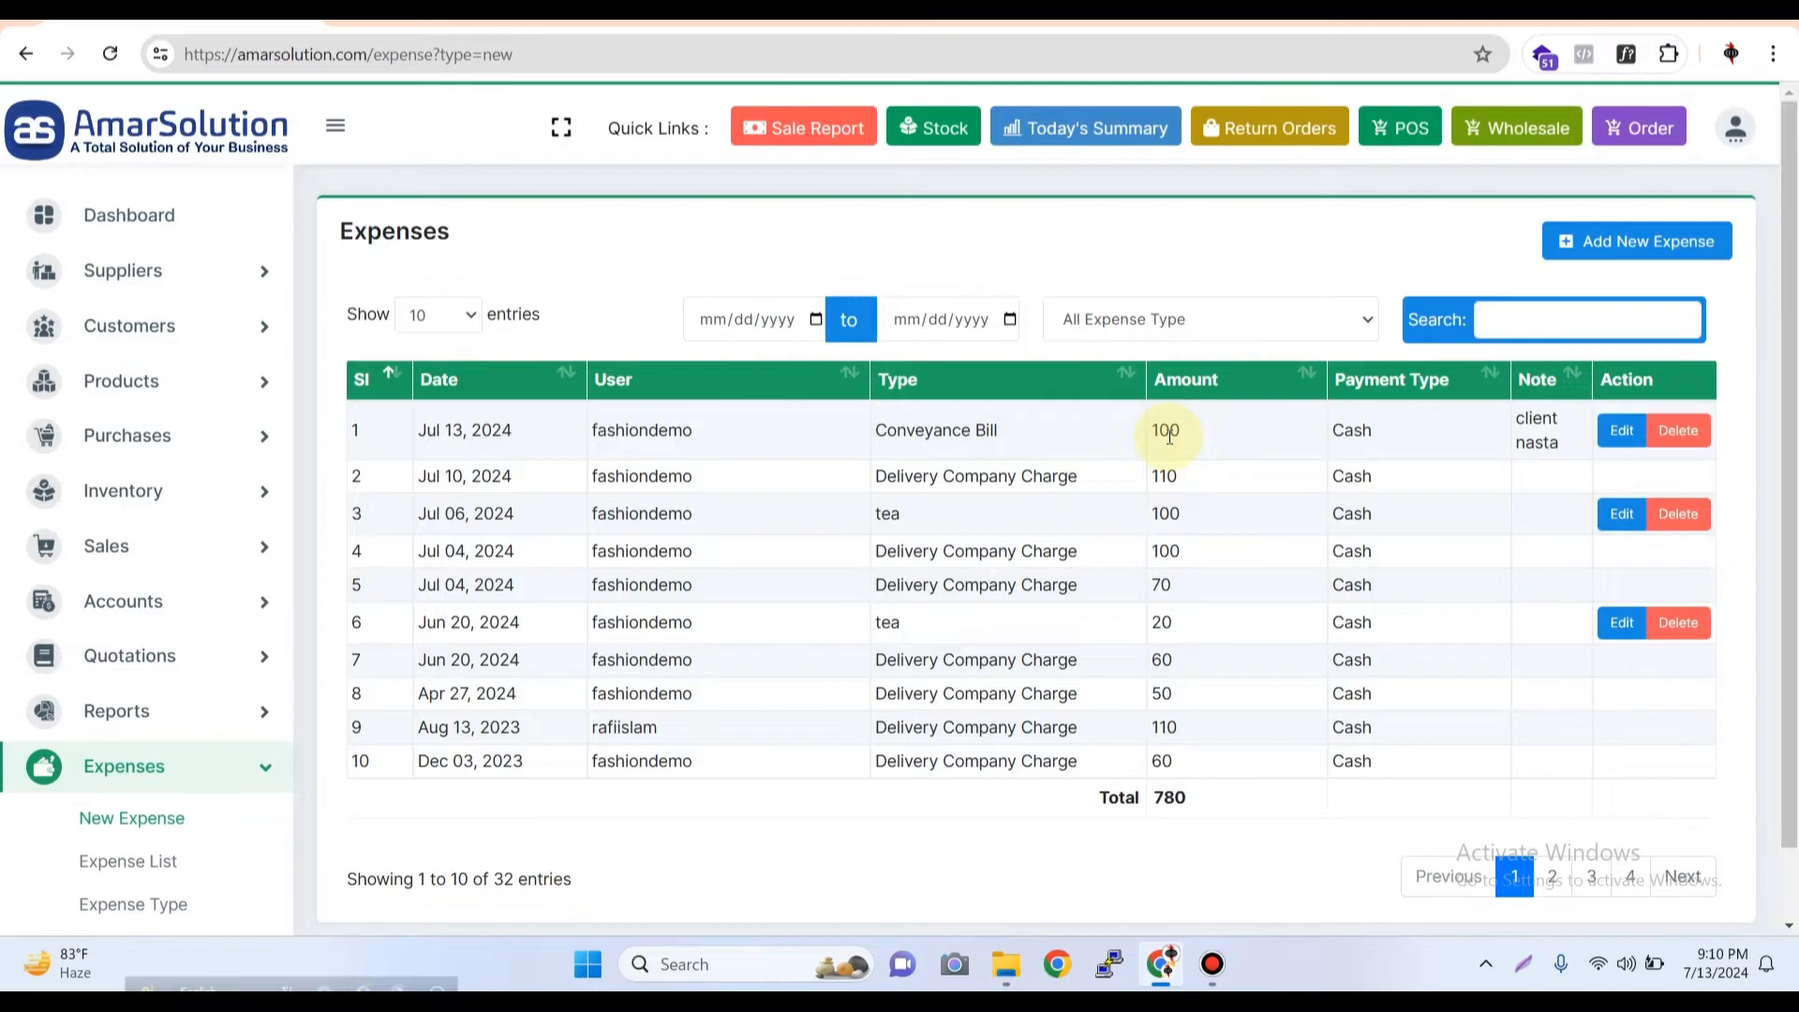
# Add and save another new expense of type Electricity Cost with an amount of 20000 paid in cash
pyautogui.click(1677, 241)
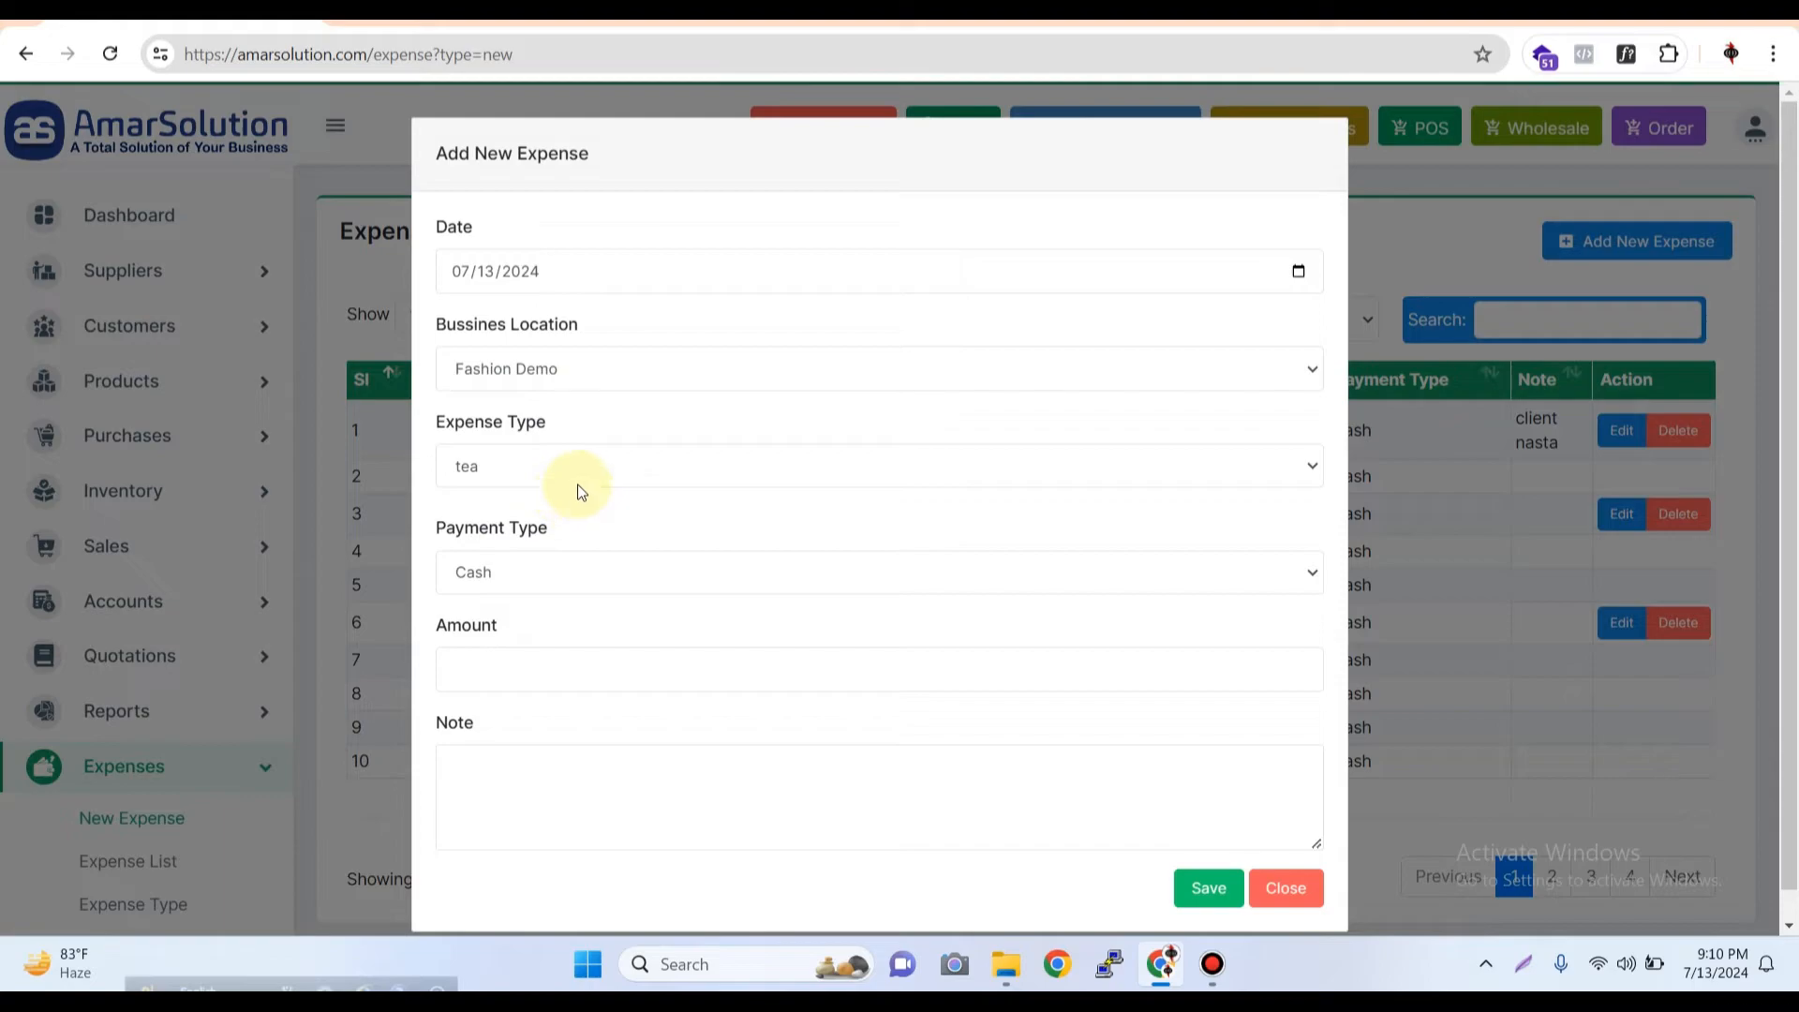
pyautogui.click(584, 476)
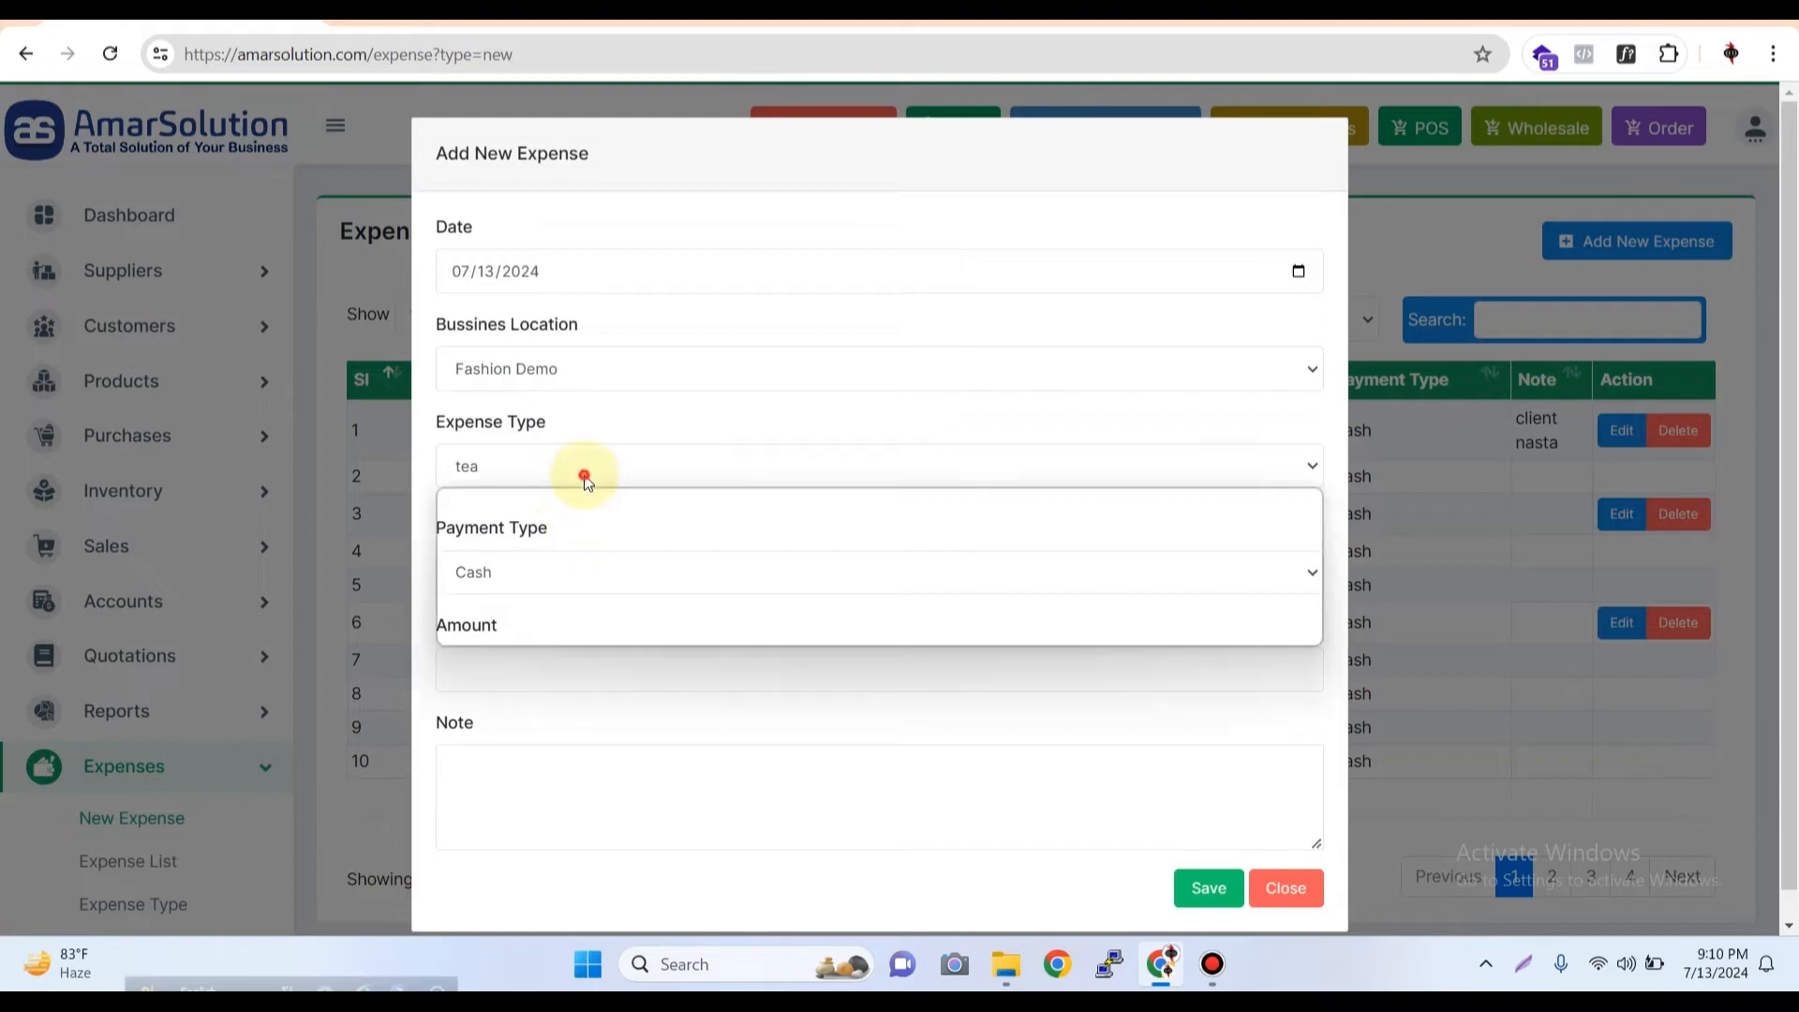
pyautogui.click(560, 634)
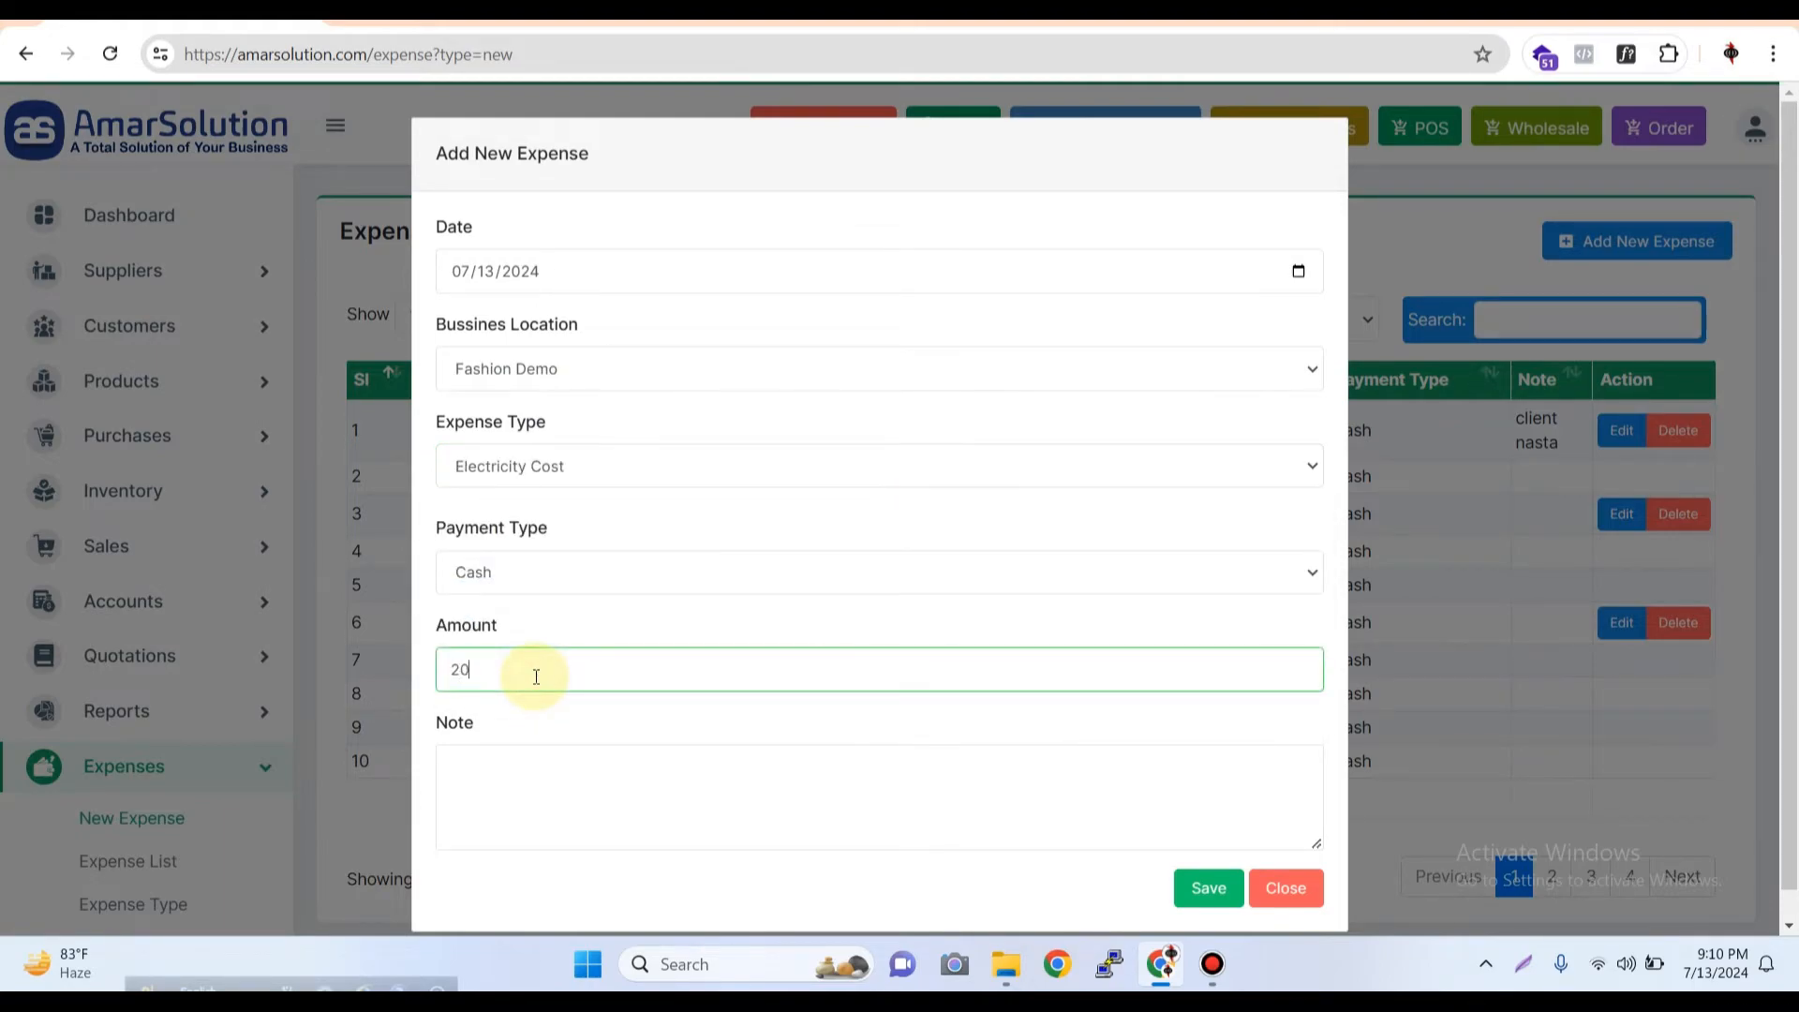
pyautogui.click(1207, 897)
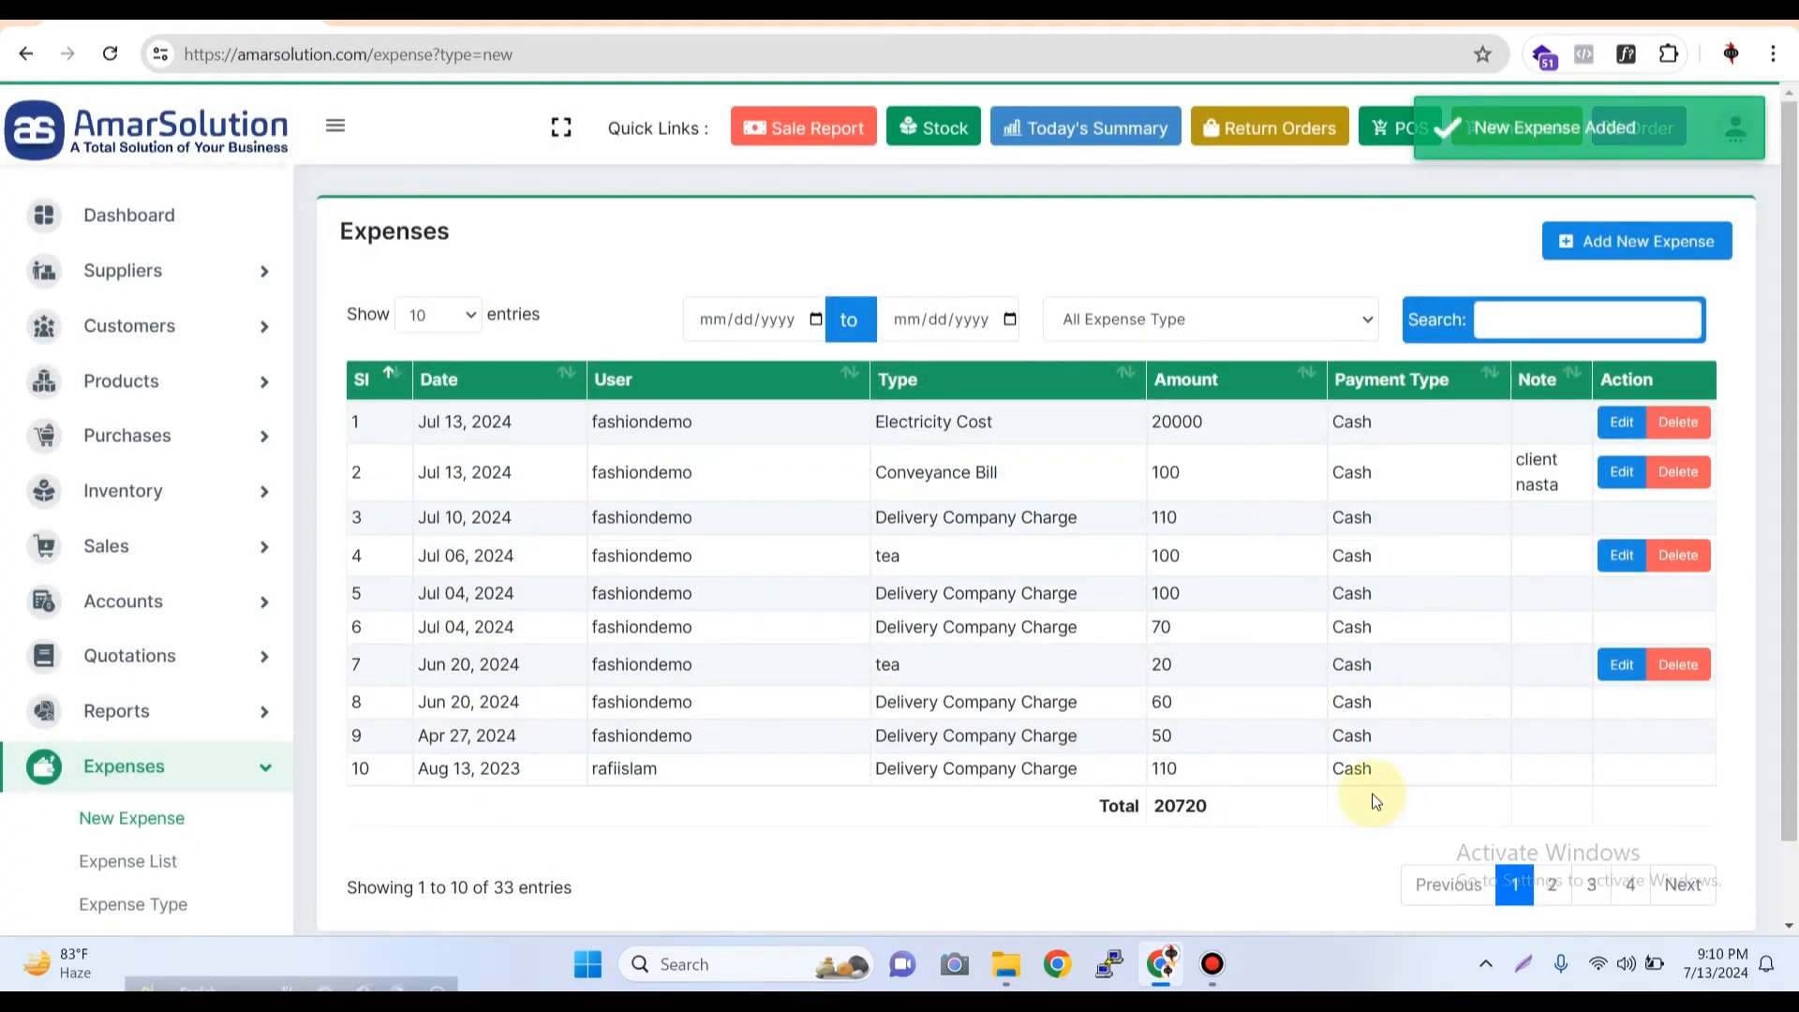
# Reopen the Expense Report and check the amounts of the new Electricity Cost and Conveyance Bill entries
pyautogui.scroll(-3, 192, 843)
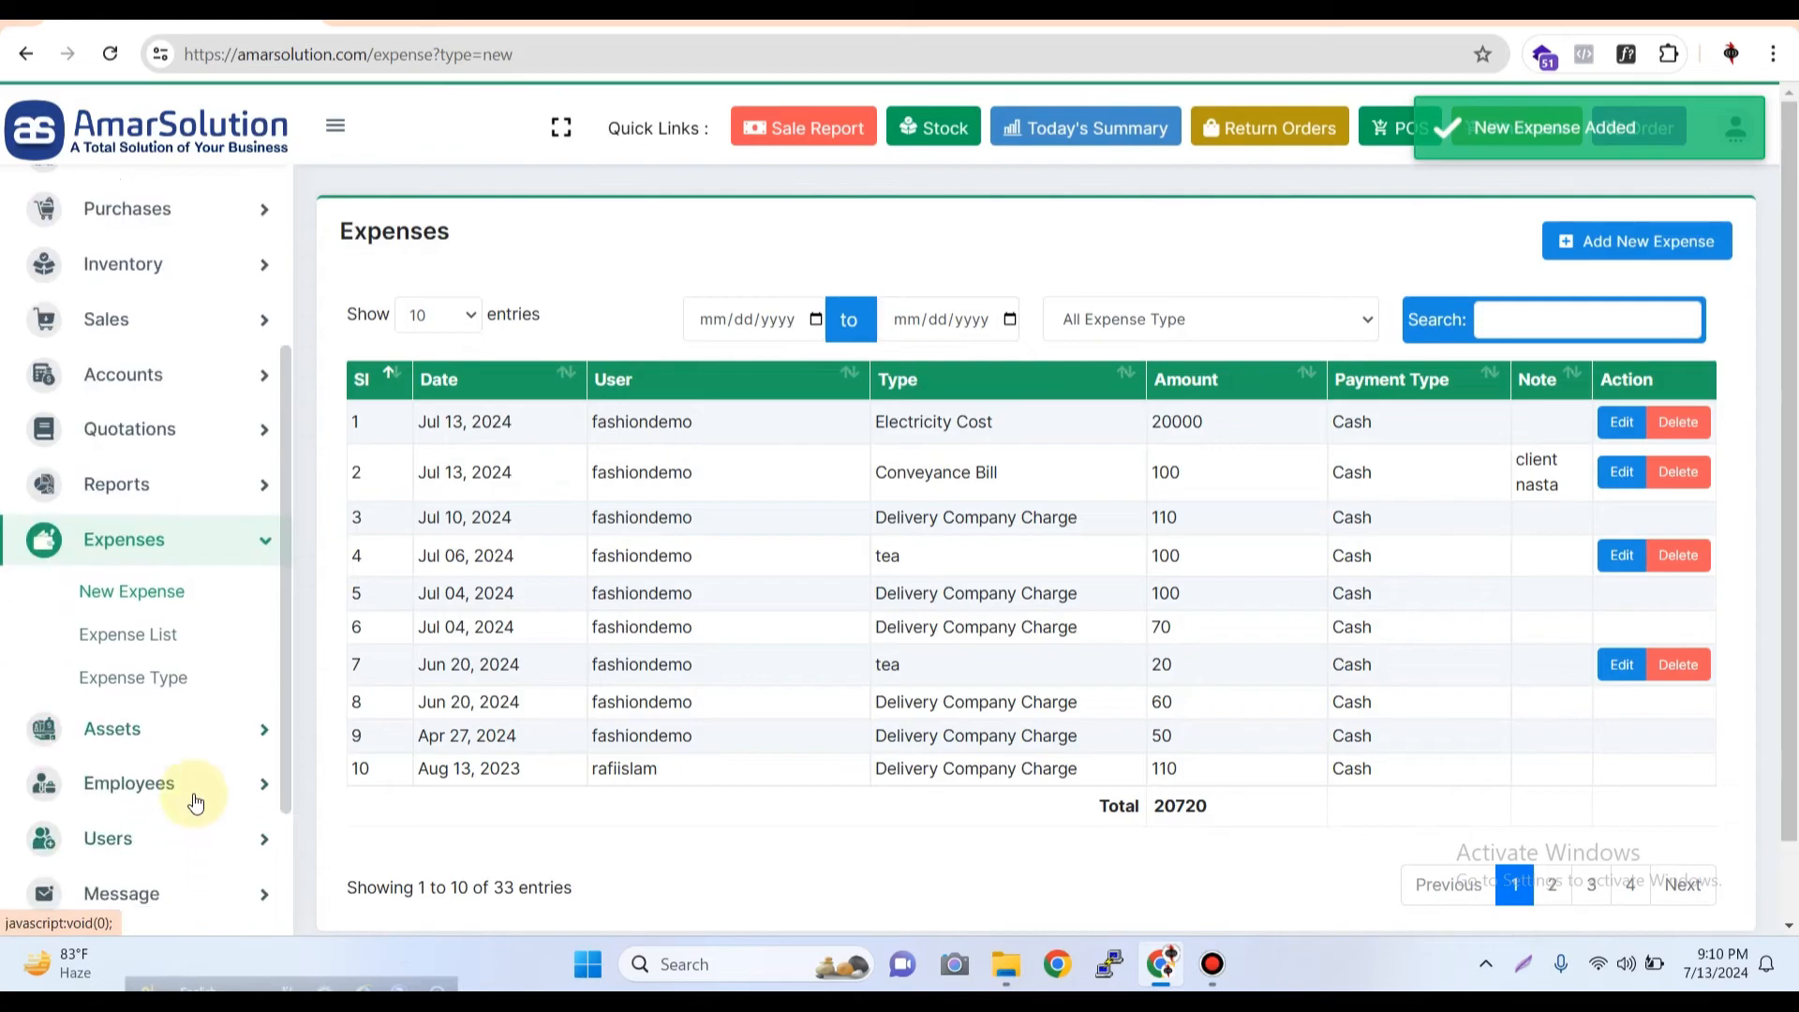
pyautogui.click(180, 483)
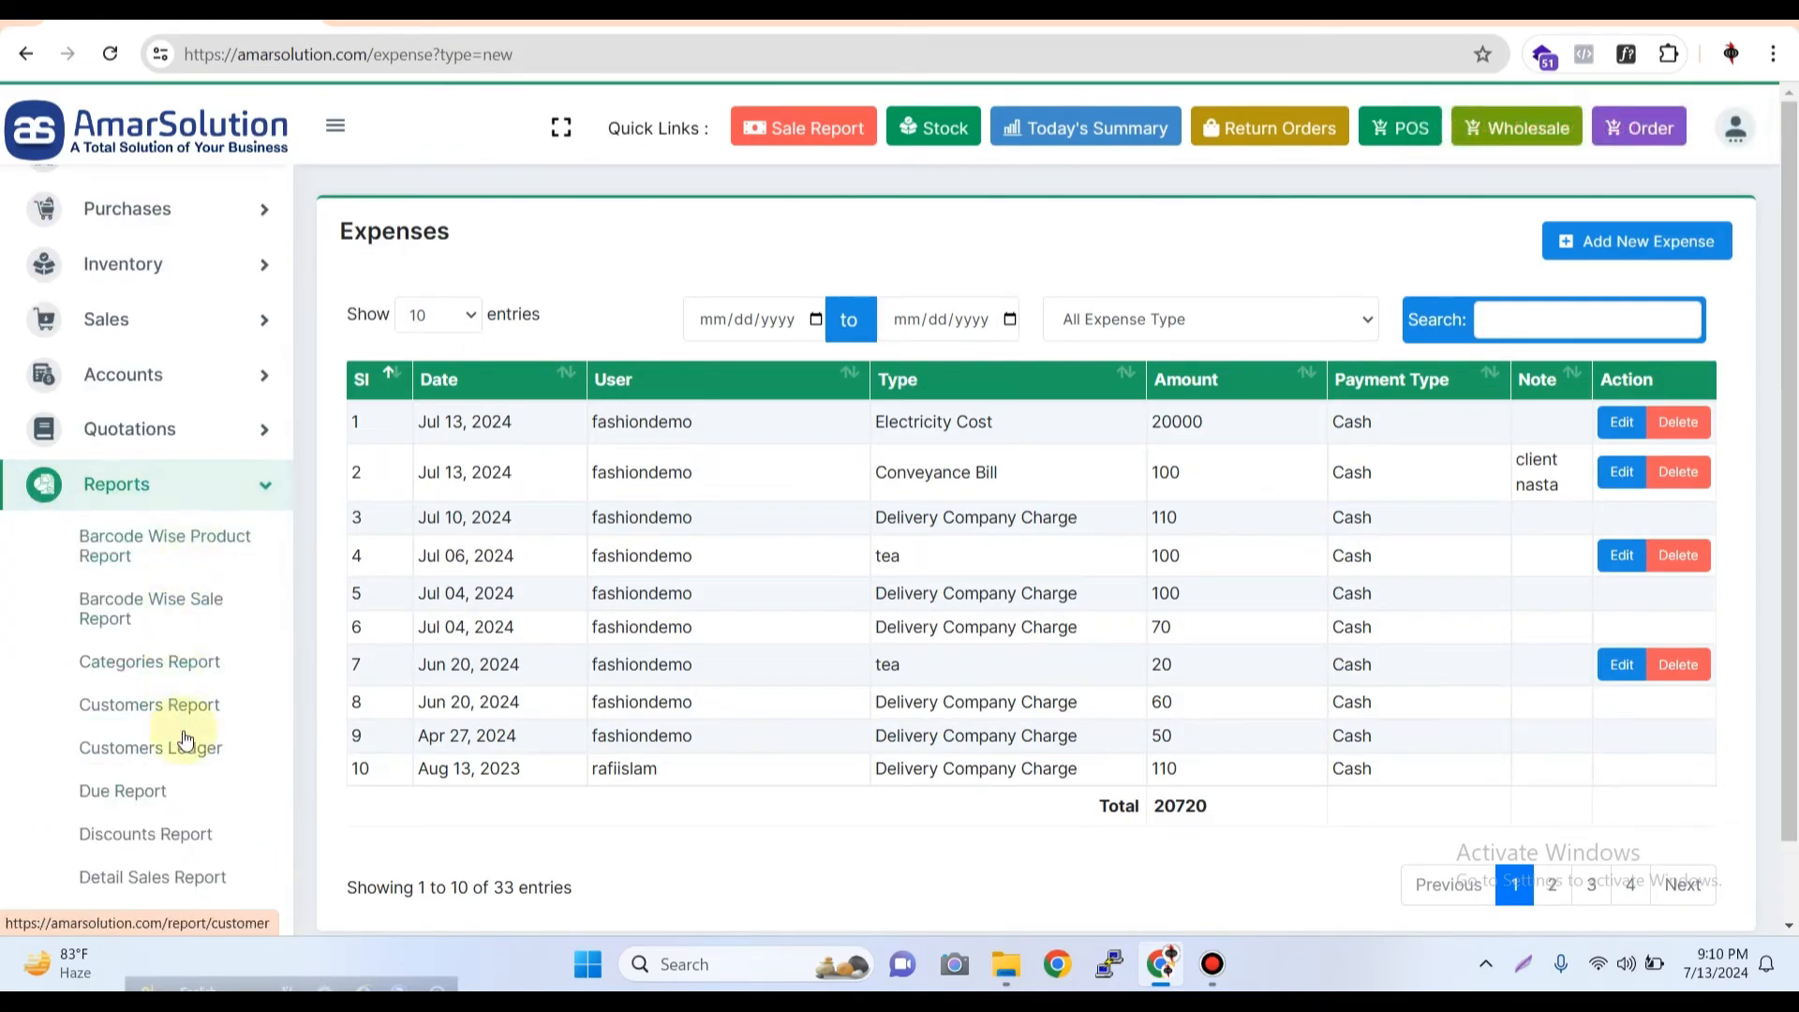
pyautogui.scroll(-7, 188, 705)
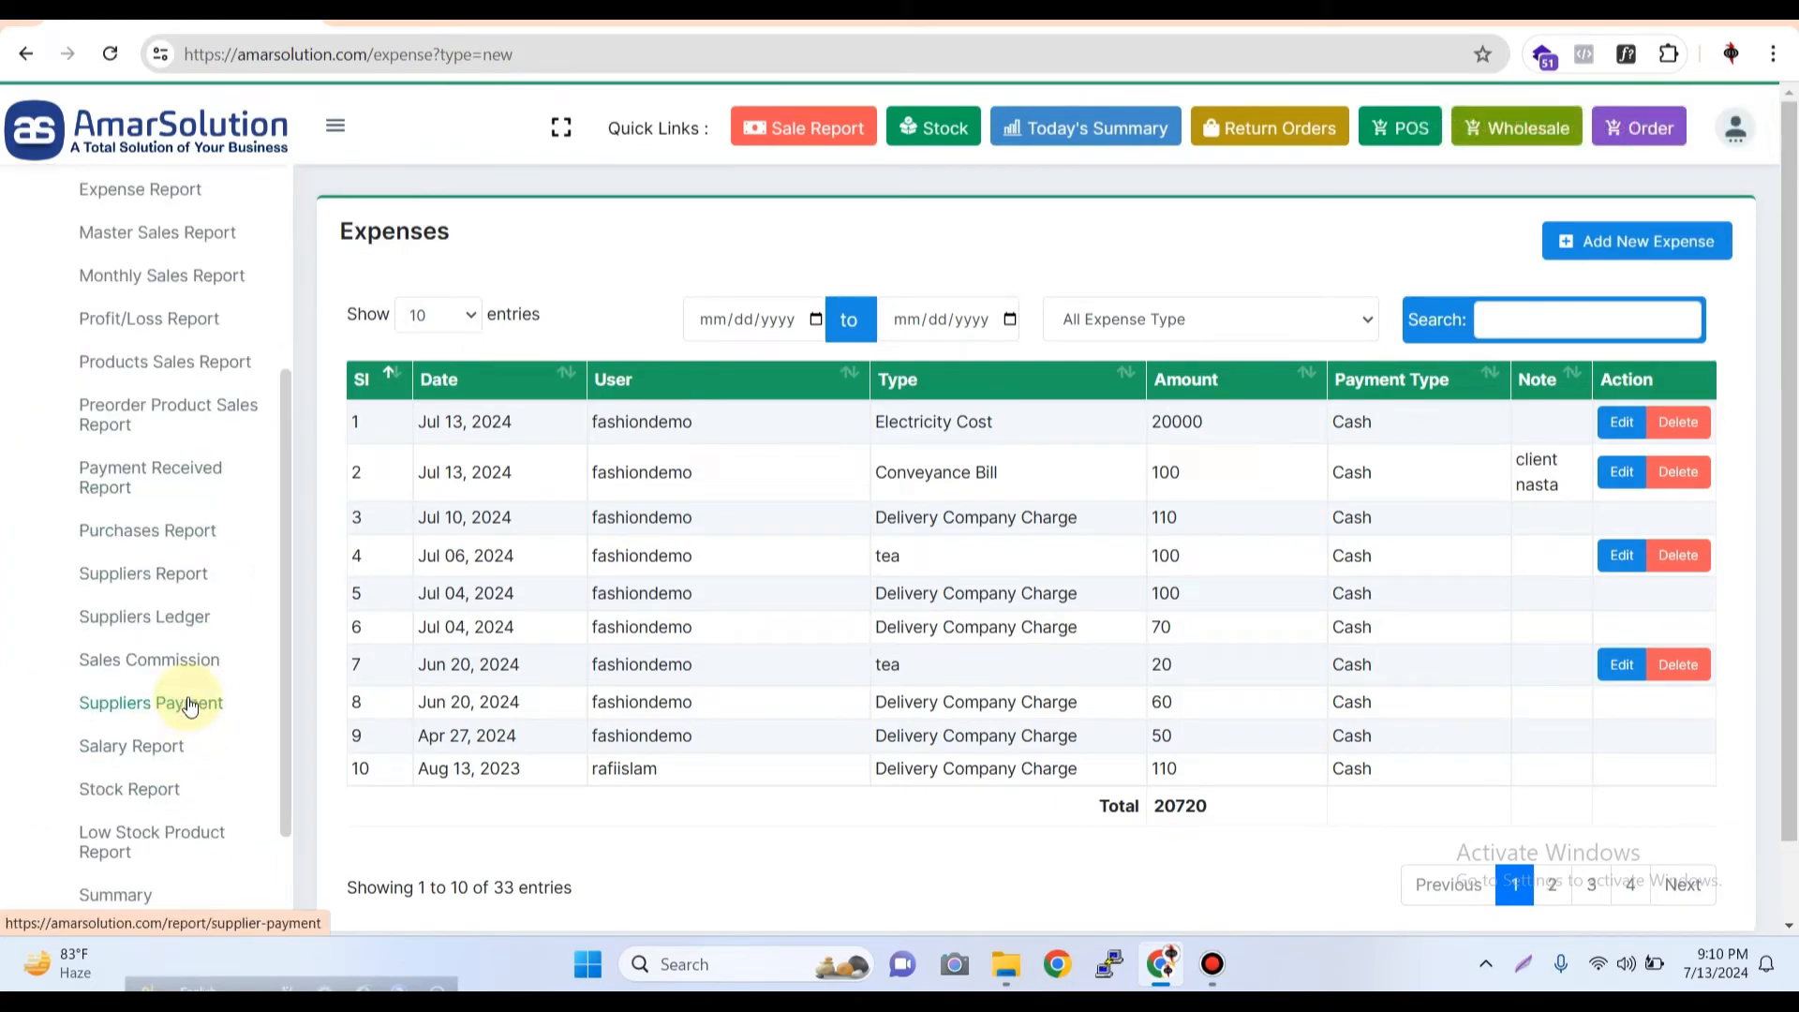
pyautogui.scroll(2, 184, 665)
pyautogui.click(165, 328)
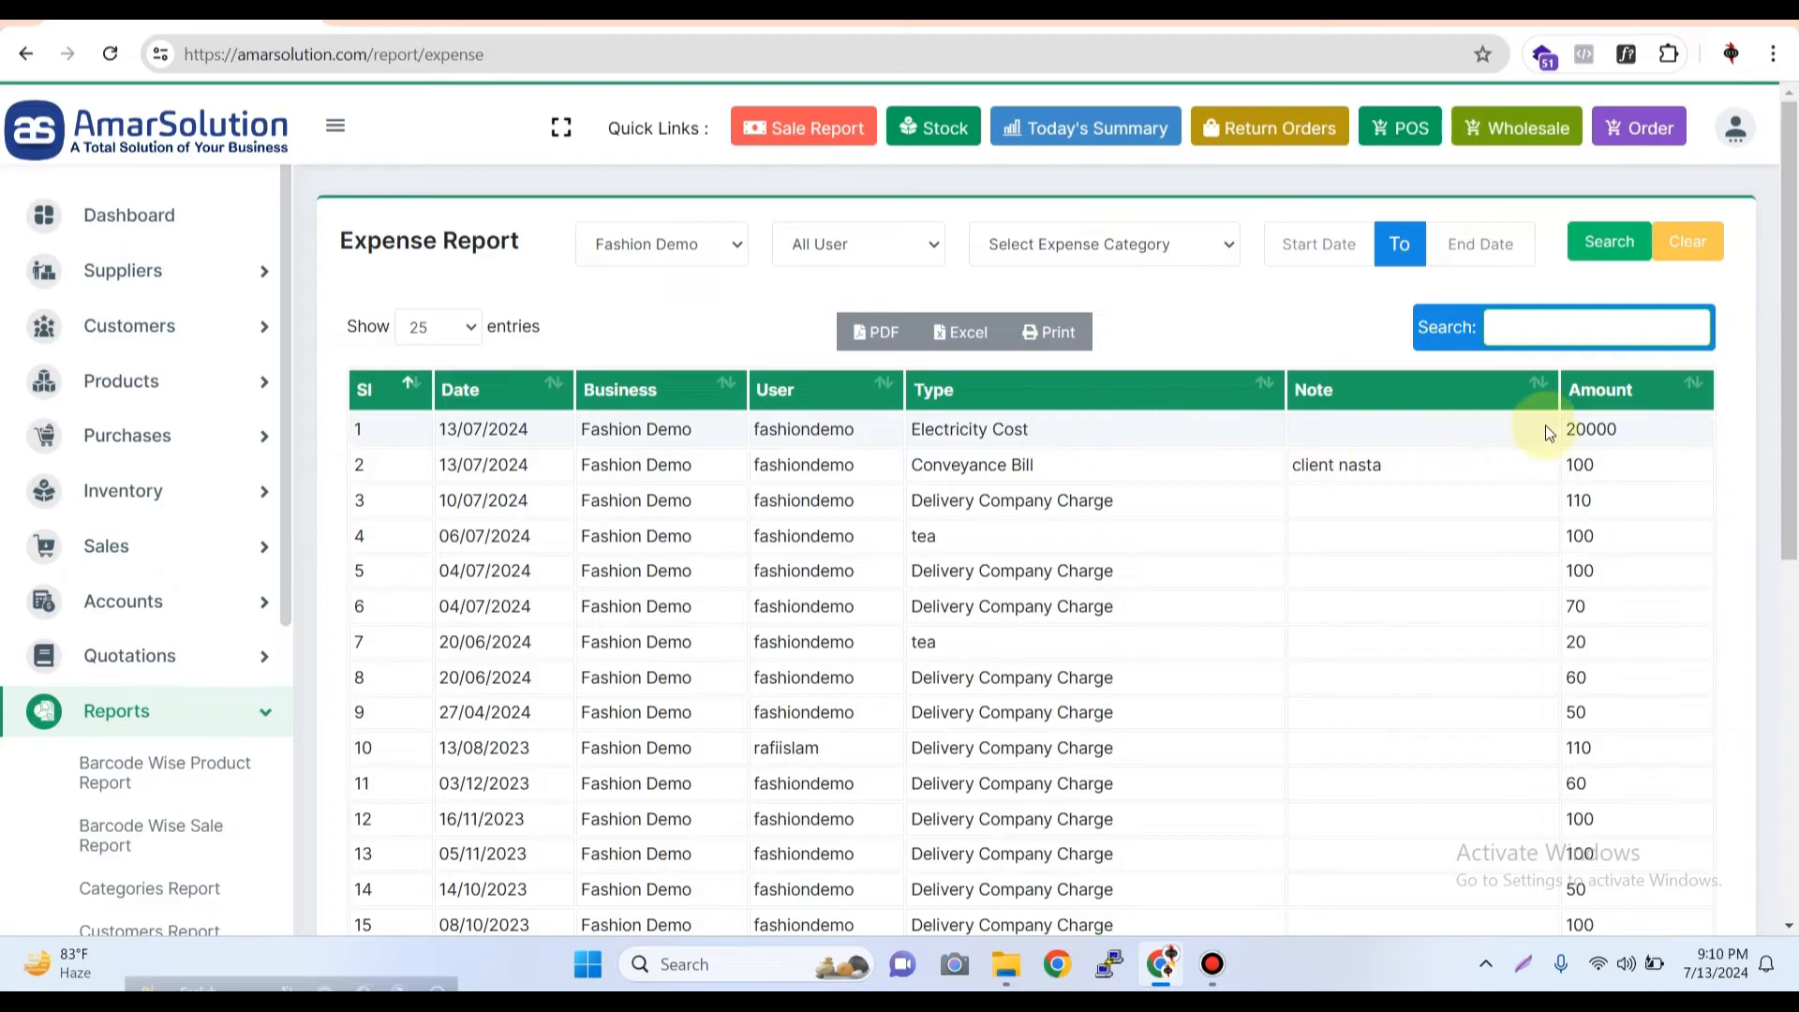
pyautogui.doubleClick(1590, 429)
pyautogui.doubleClick(1581, 465)
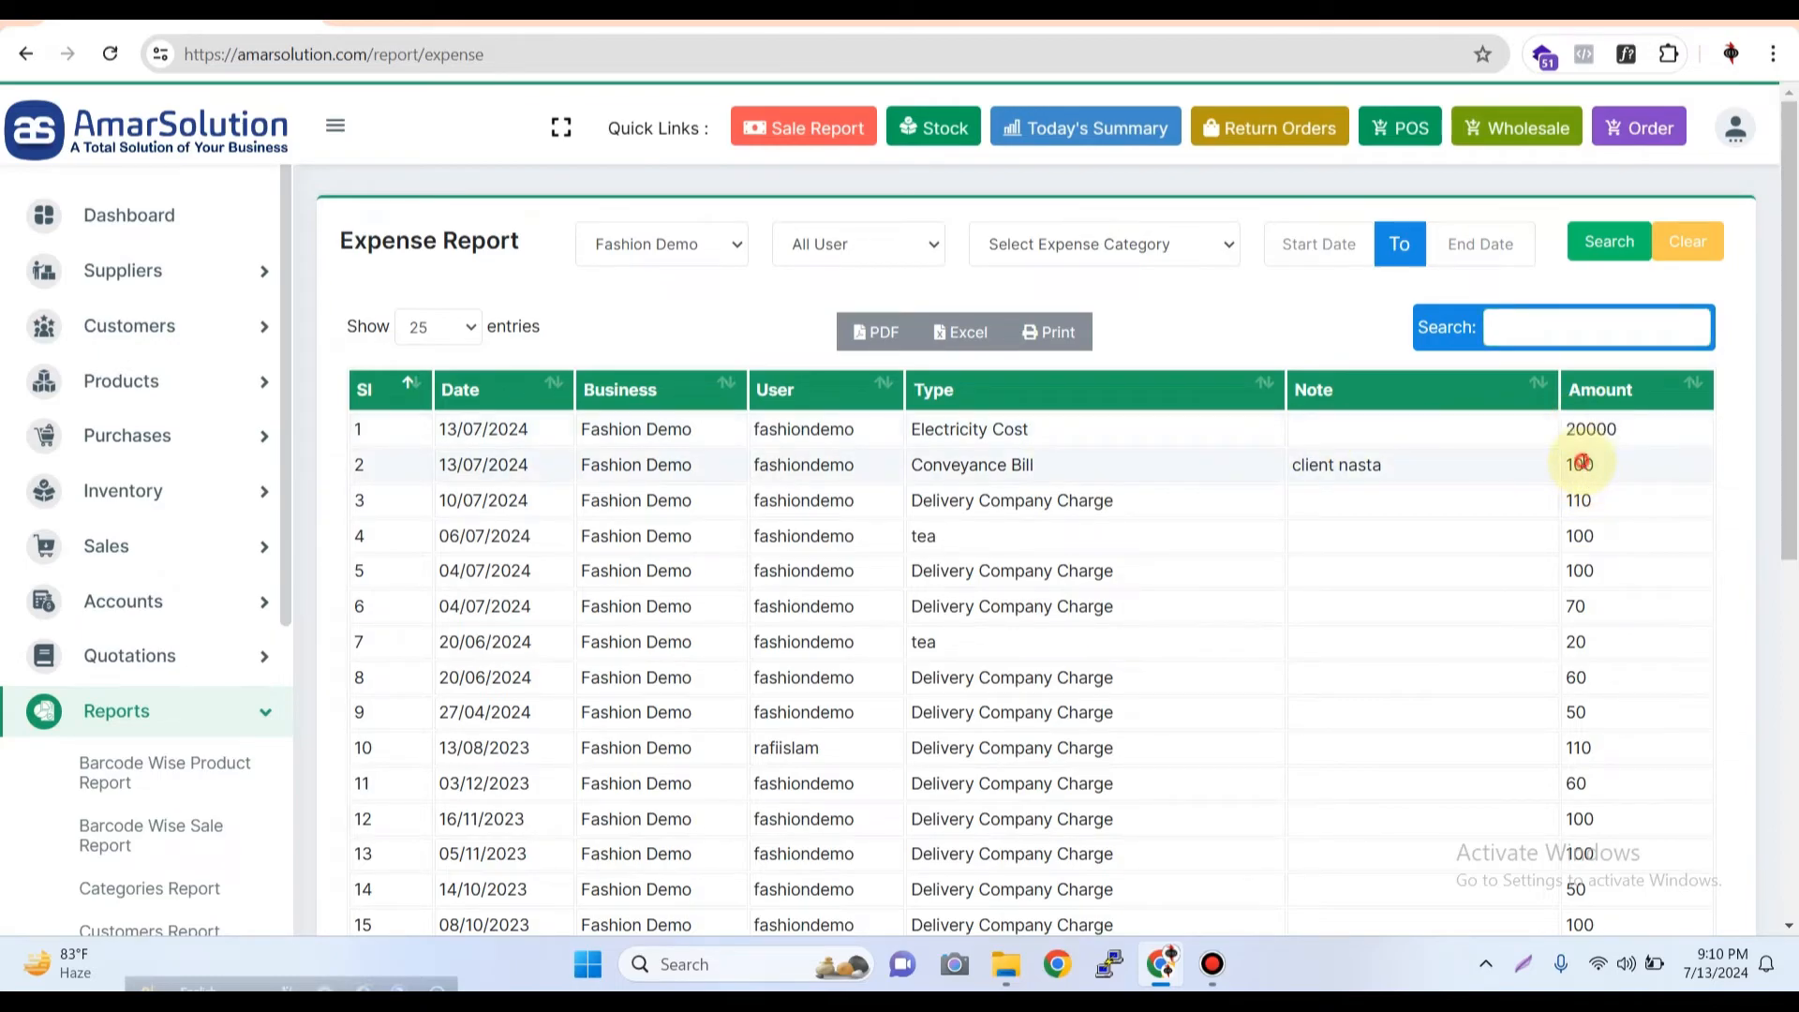
# Filter the Expense Report by the Conveyance Bill category
pyautogui.click(1159, 246)
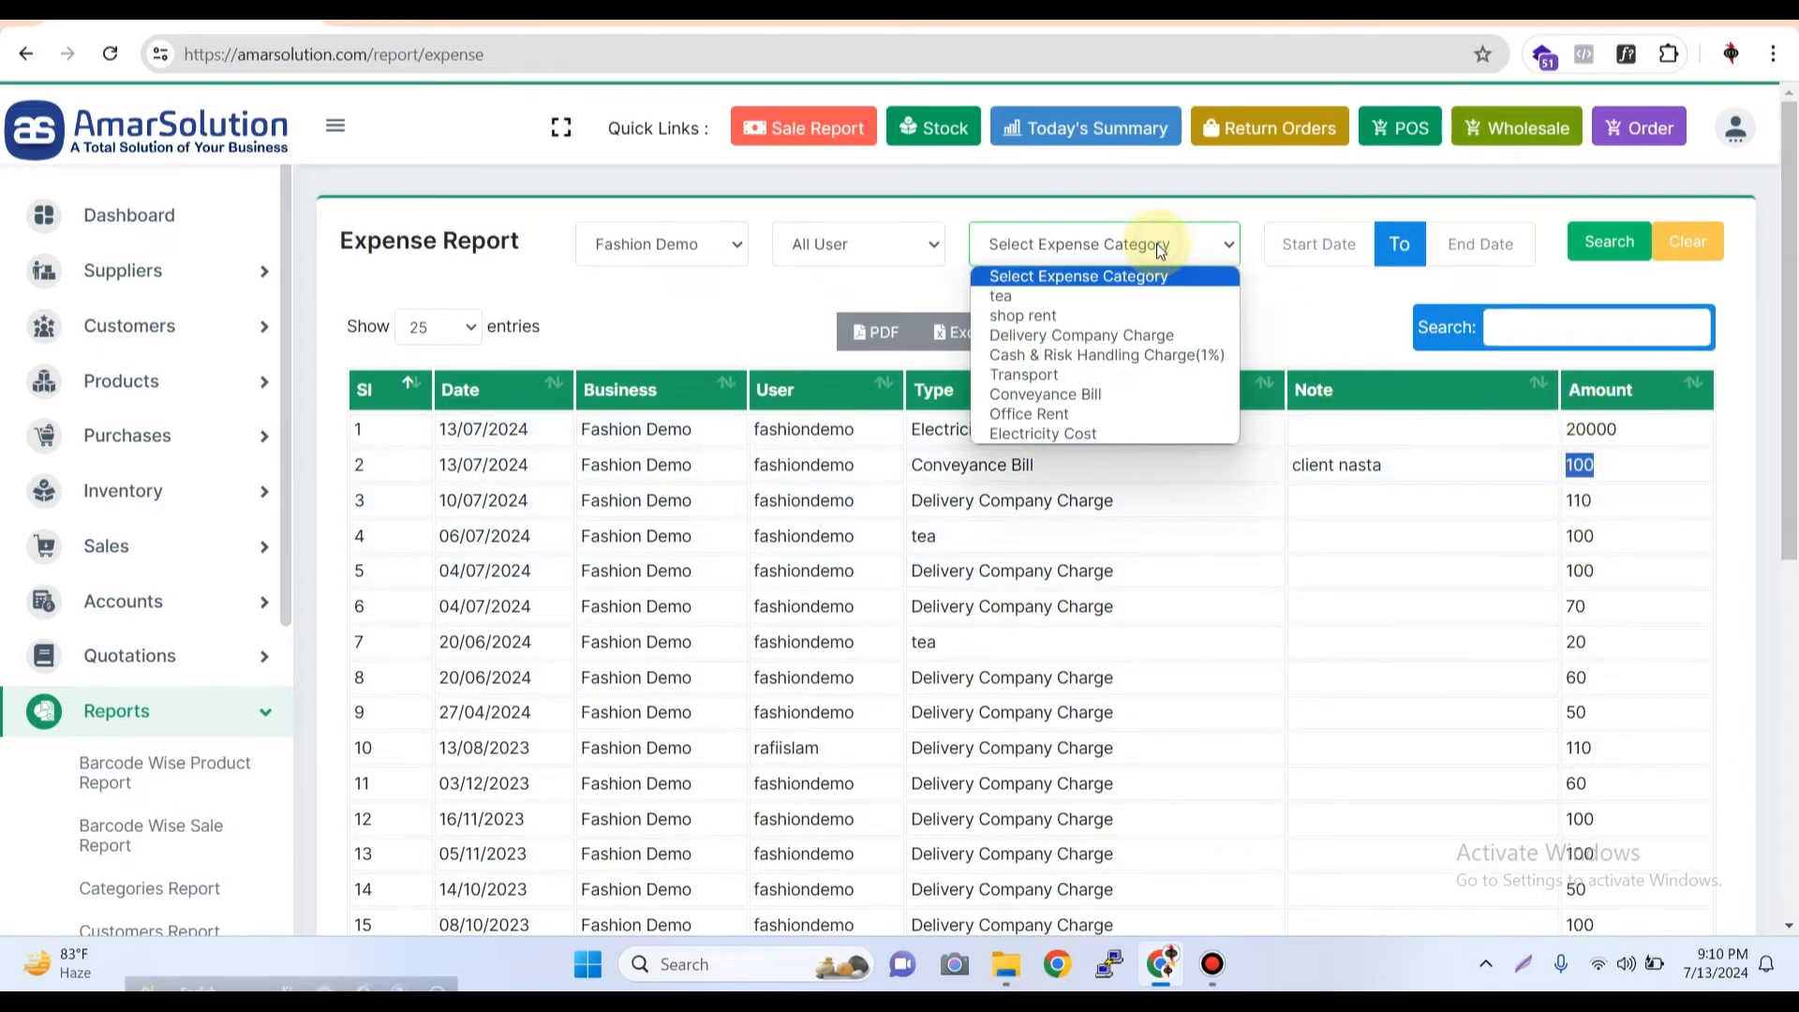
pyautogui.click(1097, 395)
pyautogui.click(1609, 251)
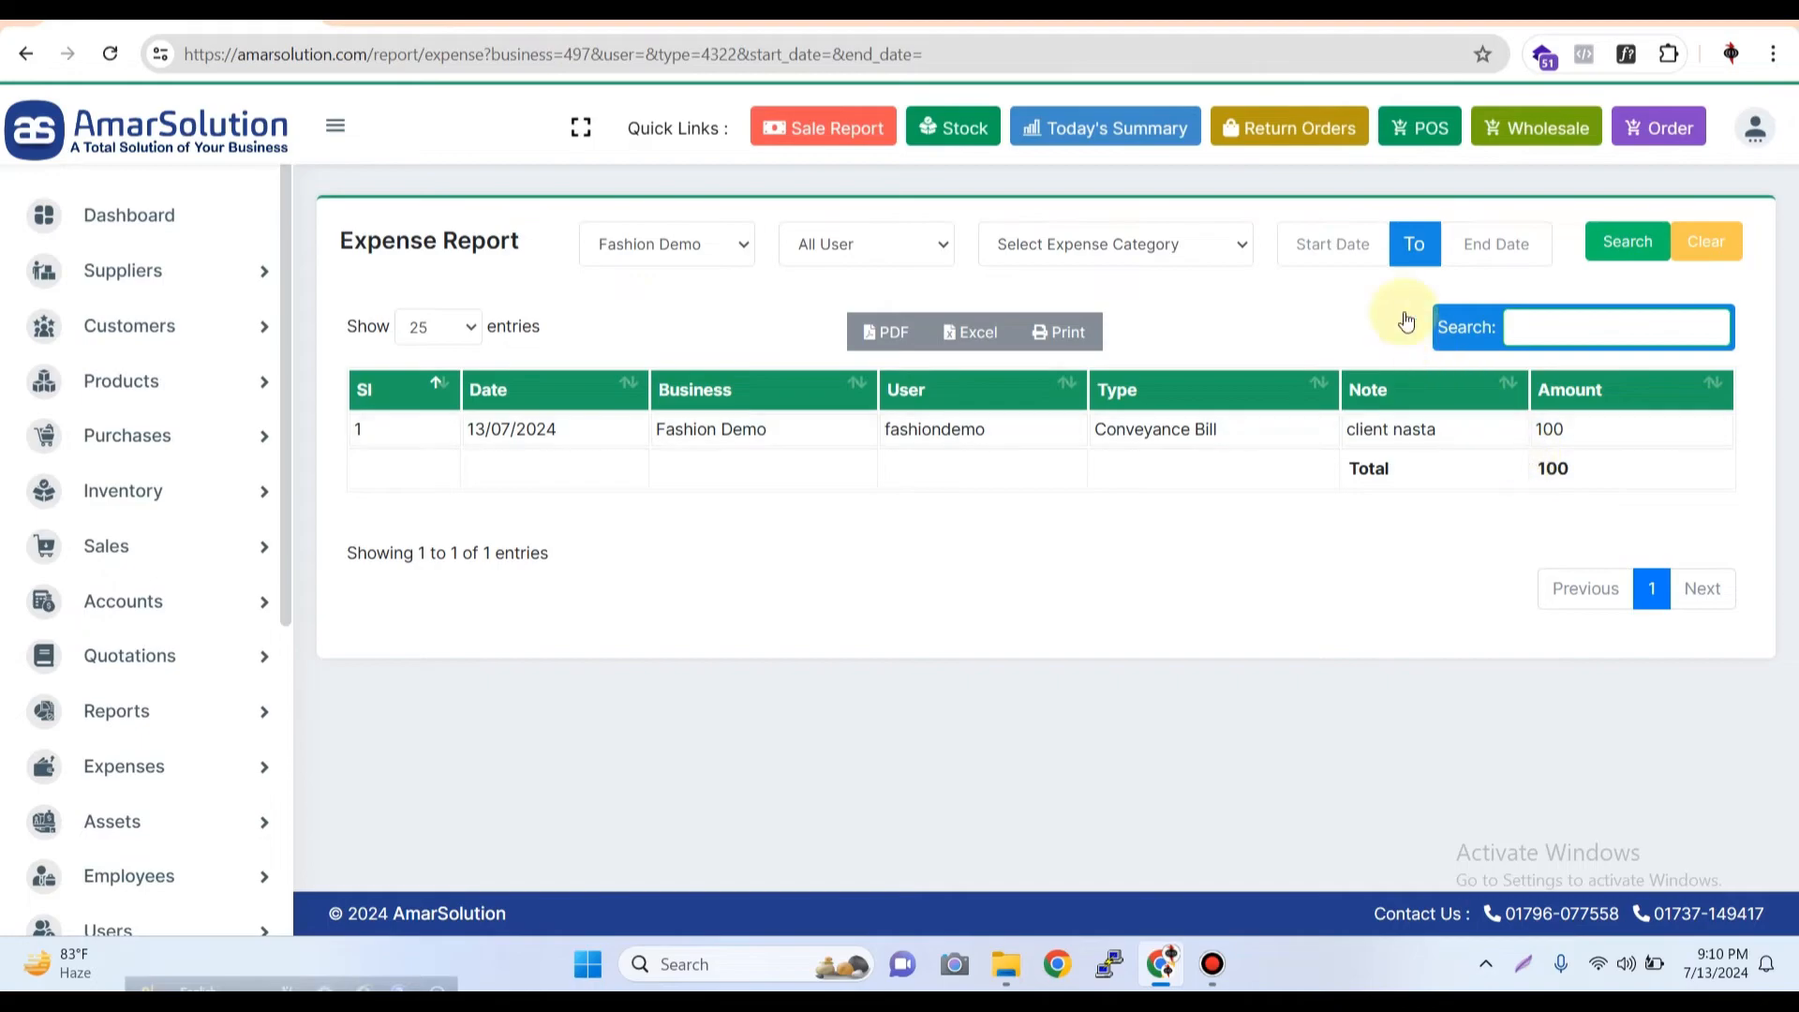
# Filter the Expense Report to the date range 2024-07-01 to 2024-07-13 across all expense categories
pyautogui.click(1358, 244)
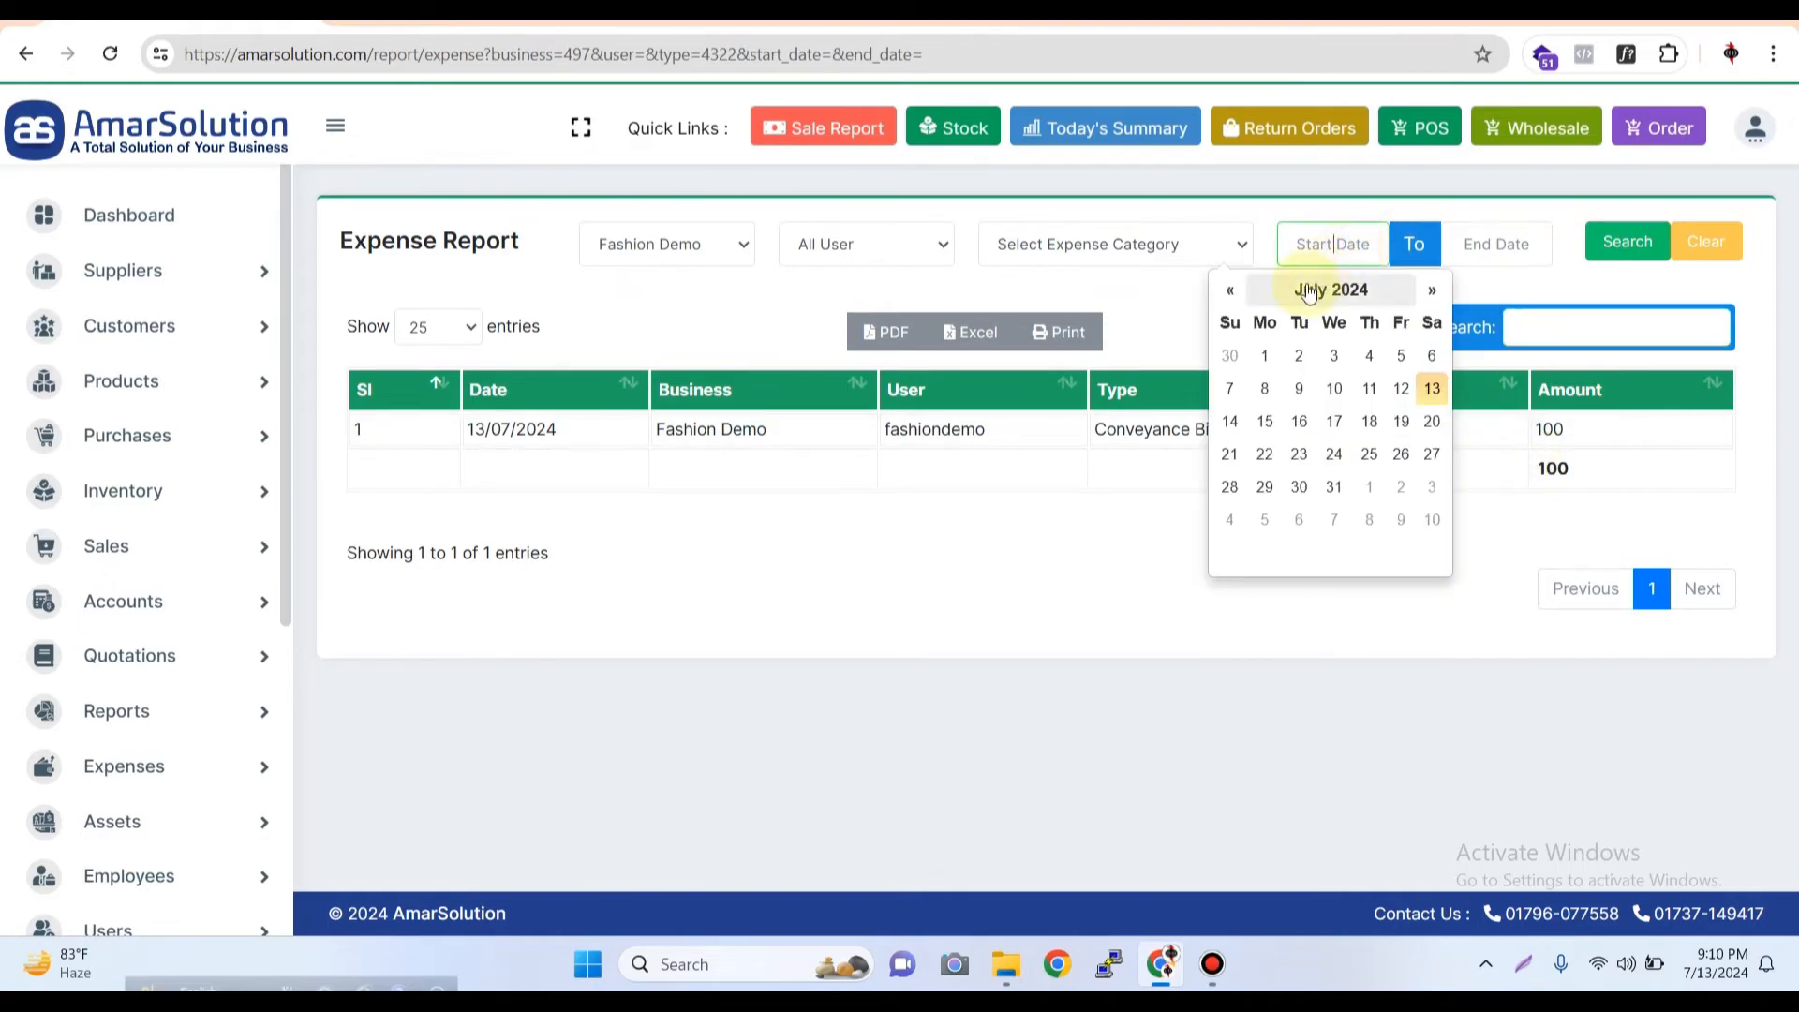
pyautogui.click(1270, 367)
pyautogui.click(1528, 251)
pyautogui.click(1584, 386)
pyautogui.click(1626, 242)
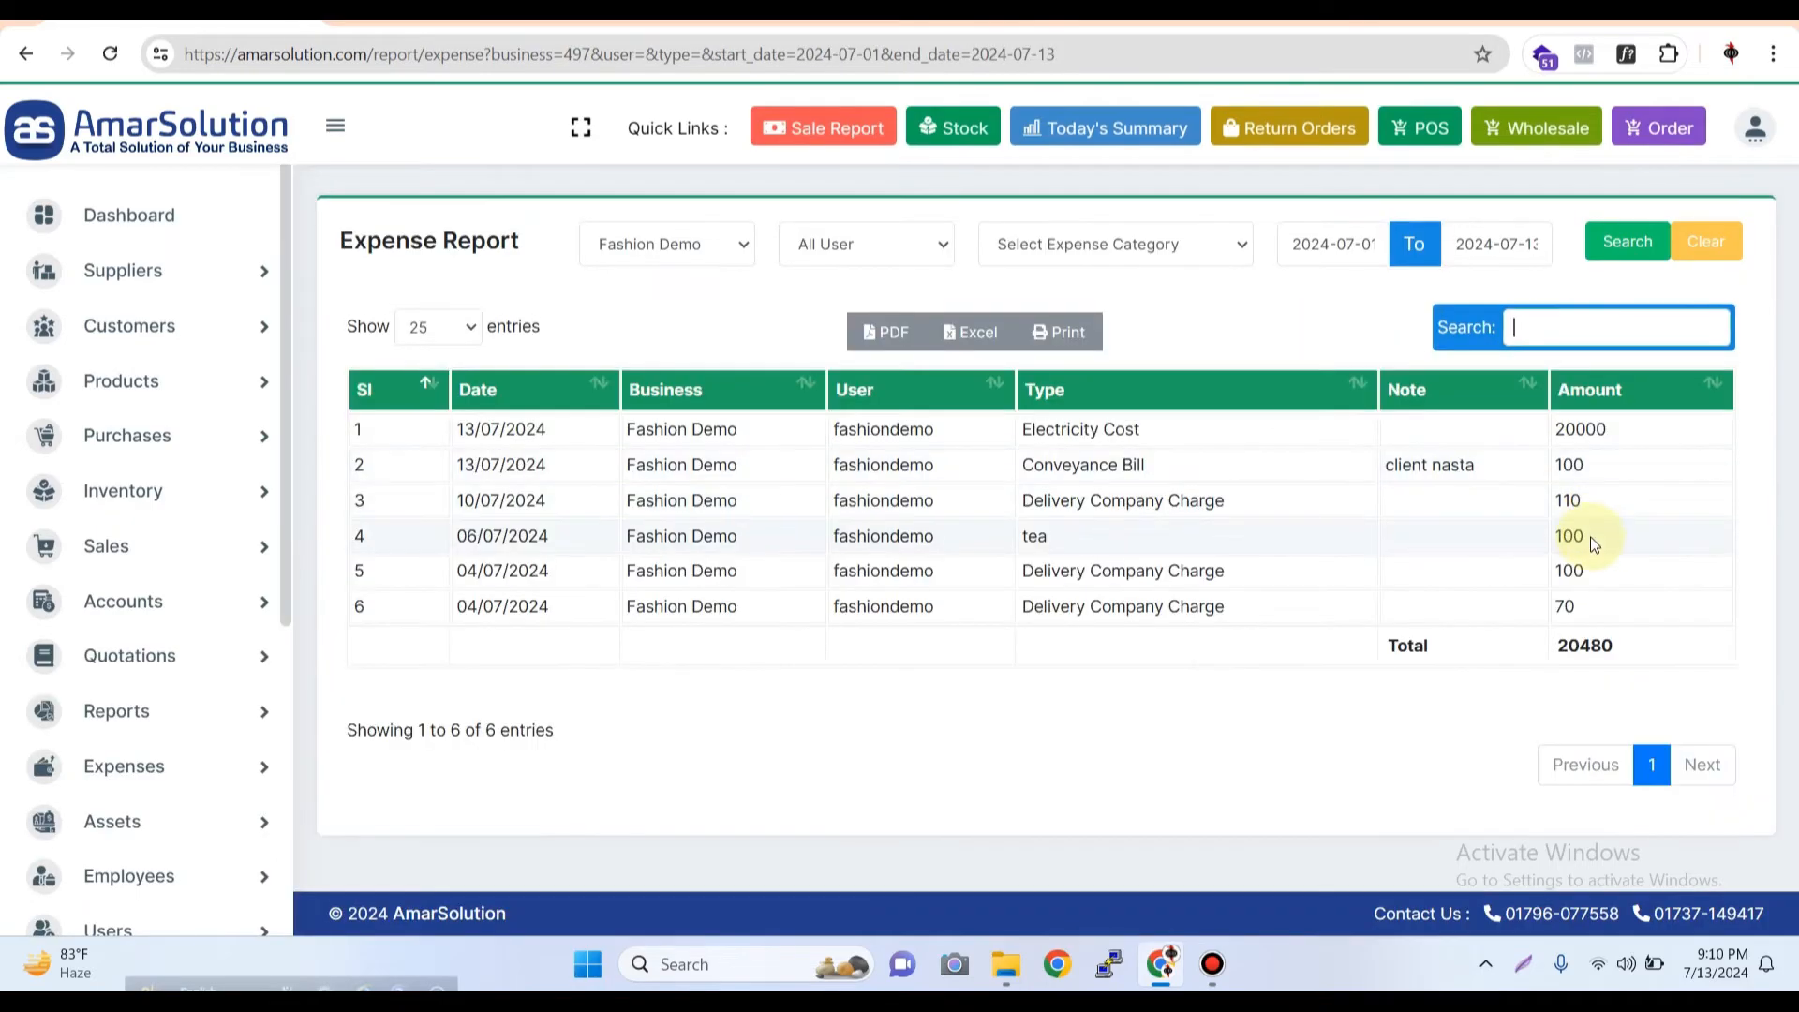
# Narrow the report for the selected date range to the Conveyance Bill category
pyautogui.click(1145, 242)
pyautogui.click(1056, 395)
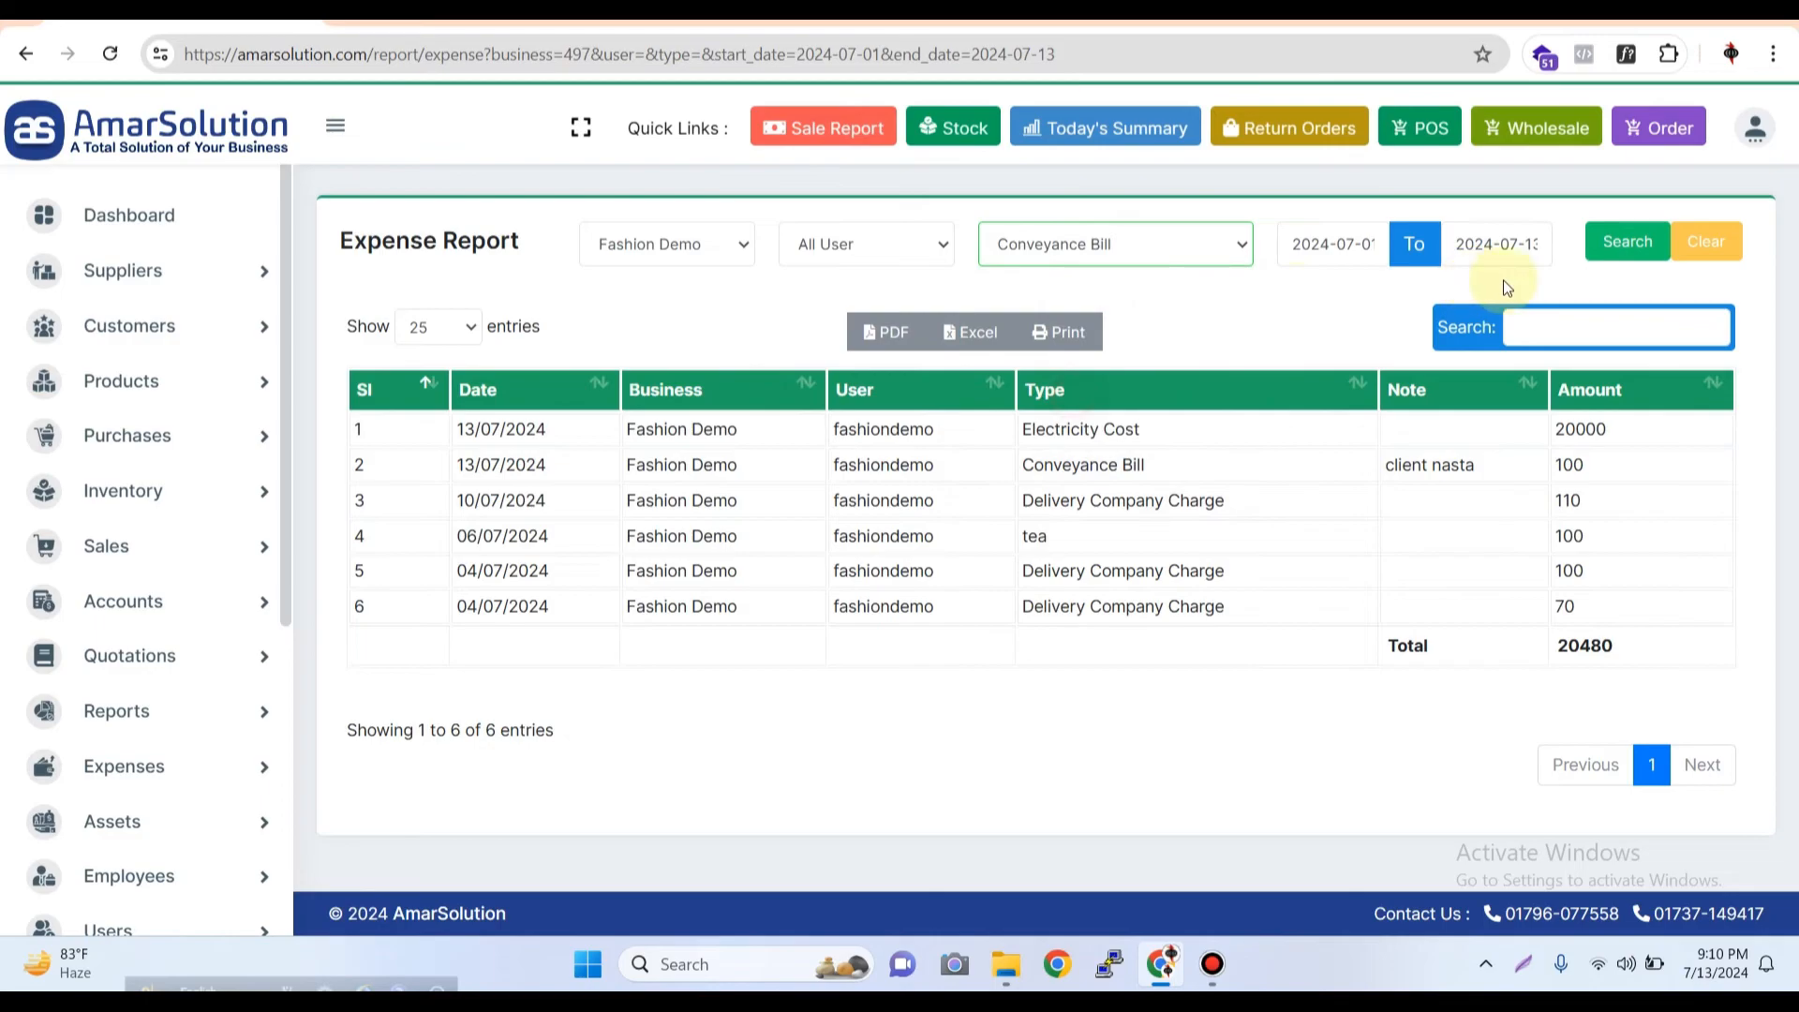
pyautogui.click(1630, 244)
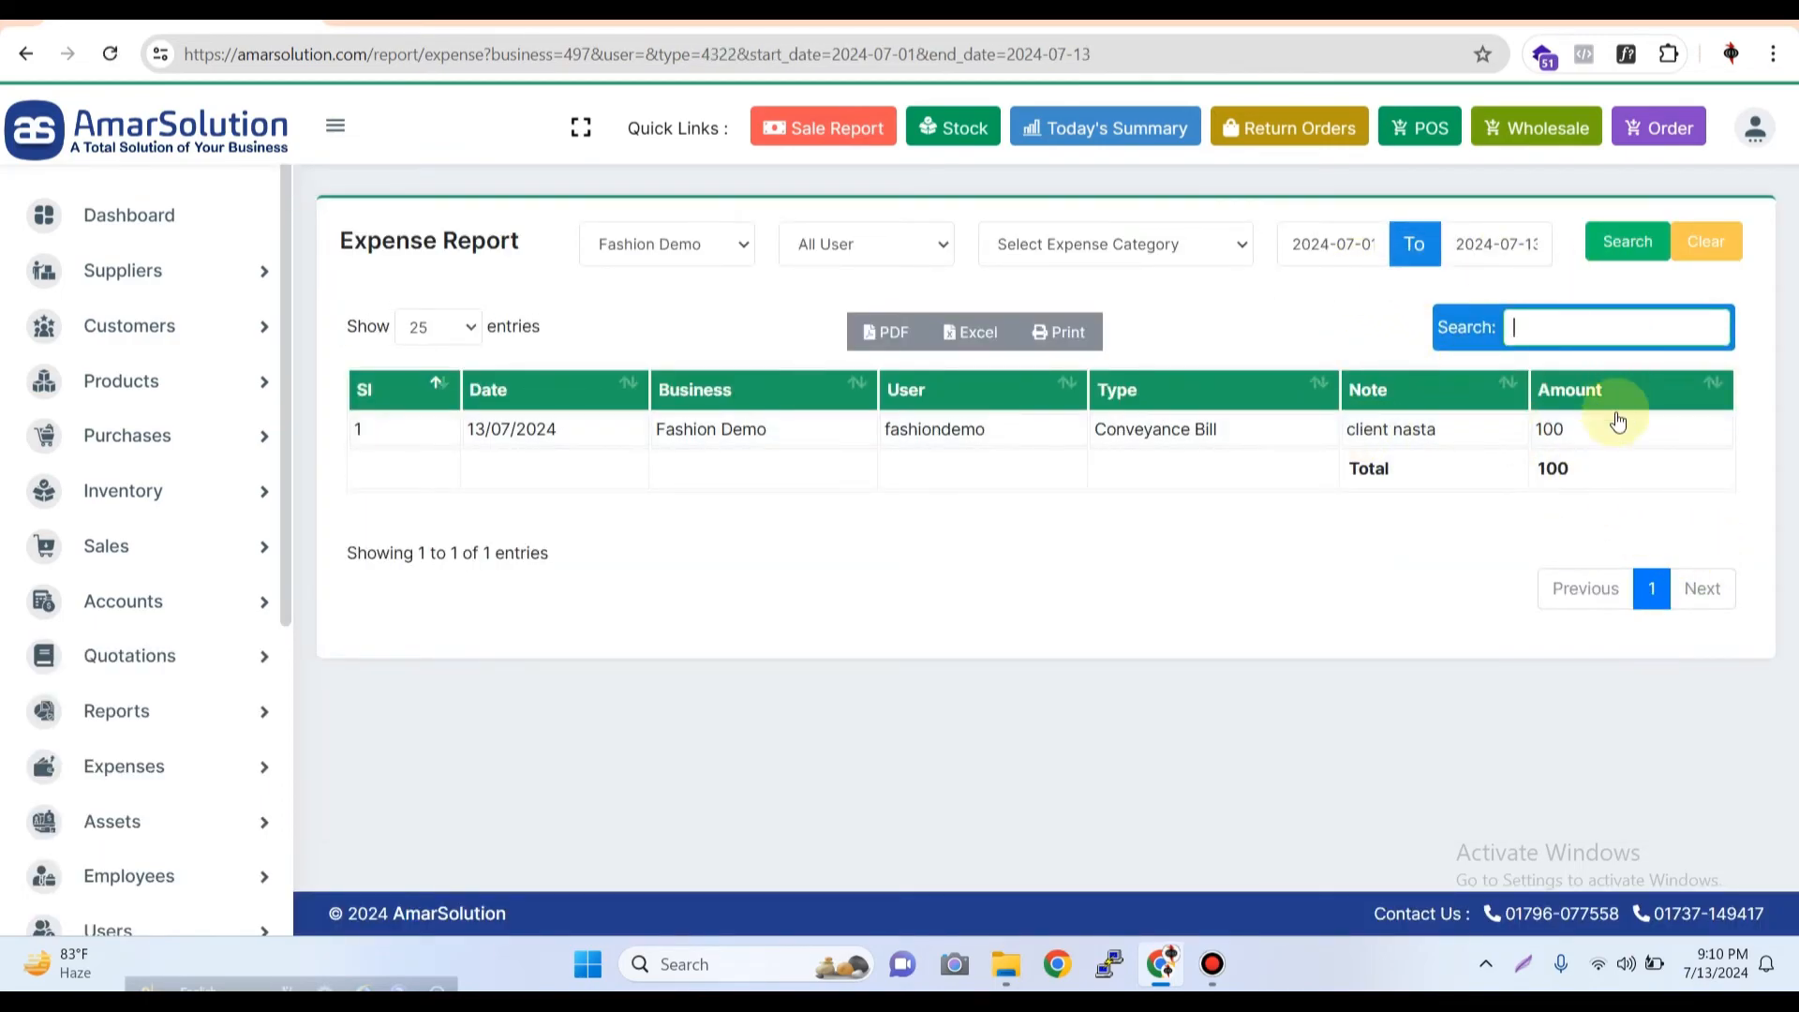
# Filter the same date range by Delivery Company Charge, and after that by Cash & Risk Handling Charge(1%)
pyautogui.click(1125, 242)
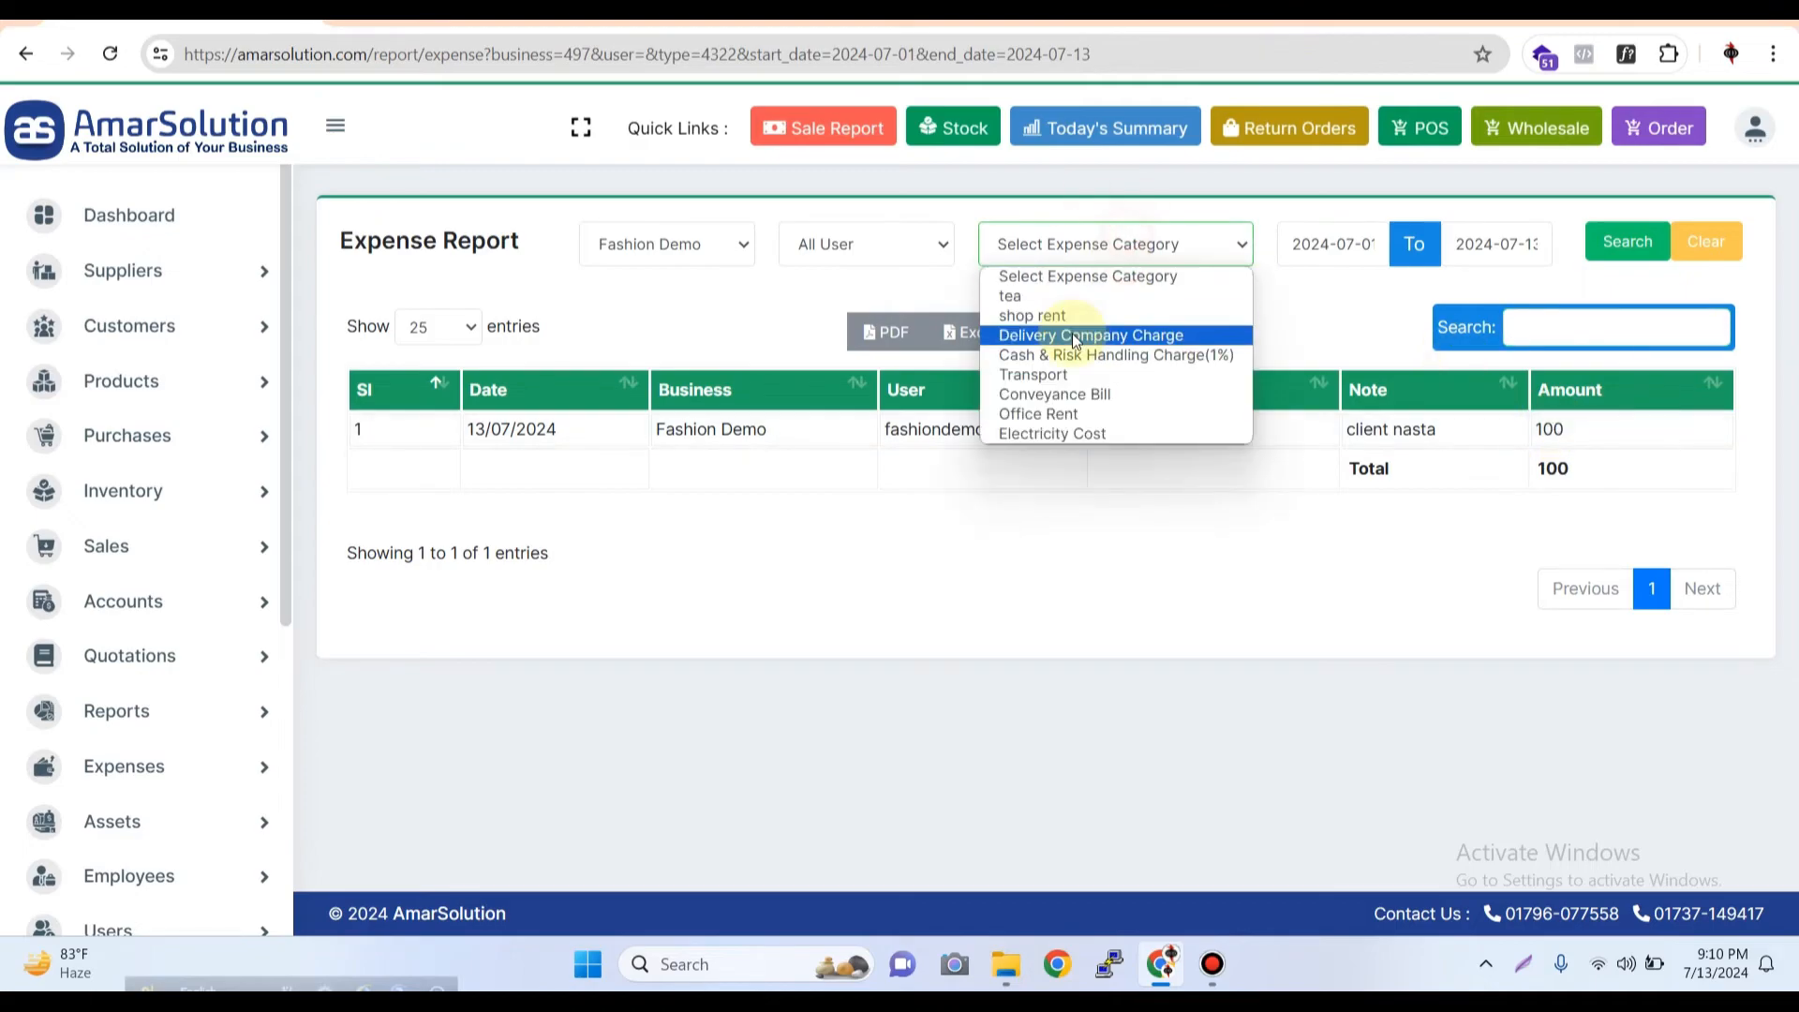
pyautogui.click(1105, 334)
pyautogui.click(1627, 242)
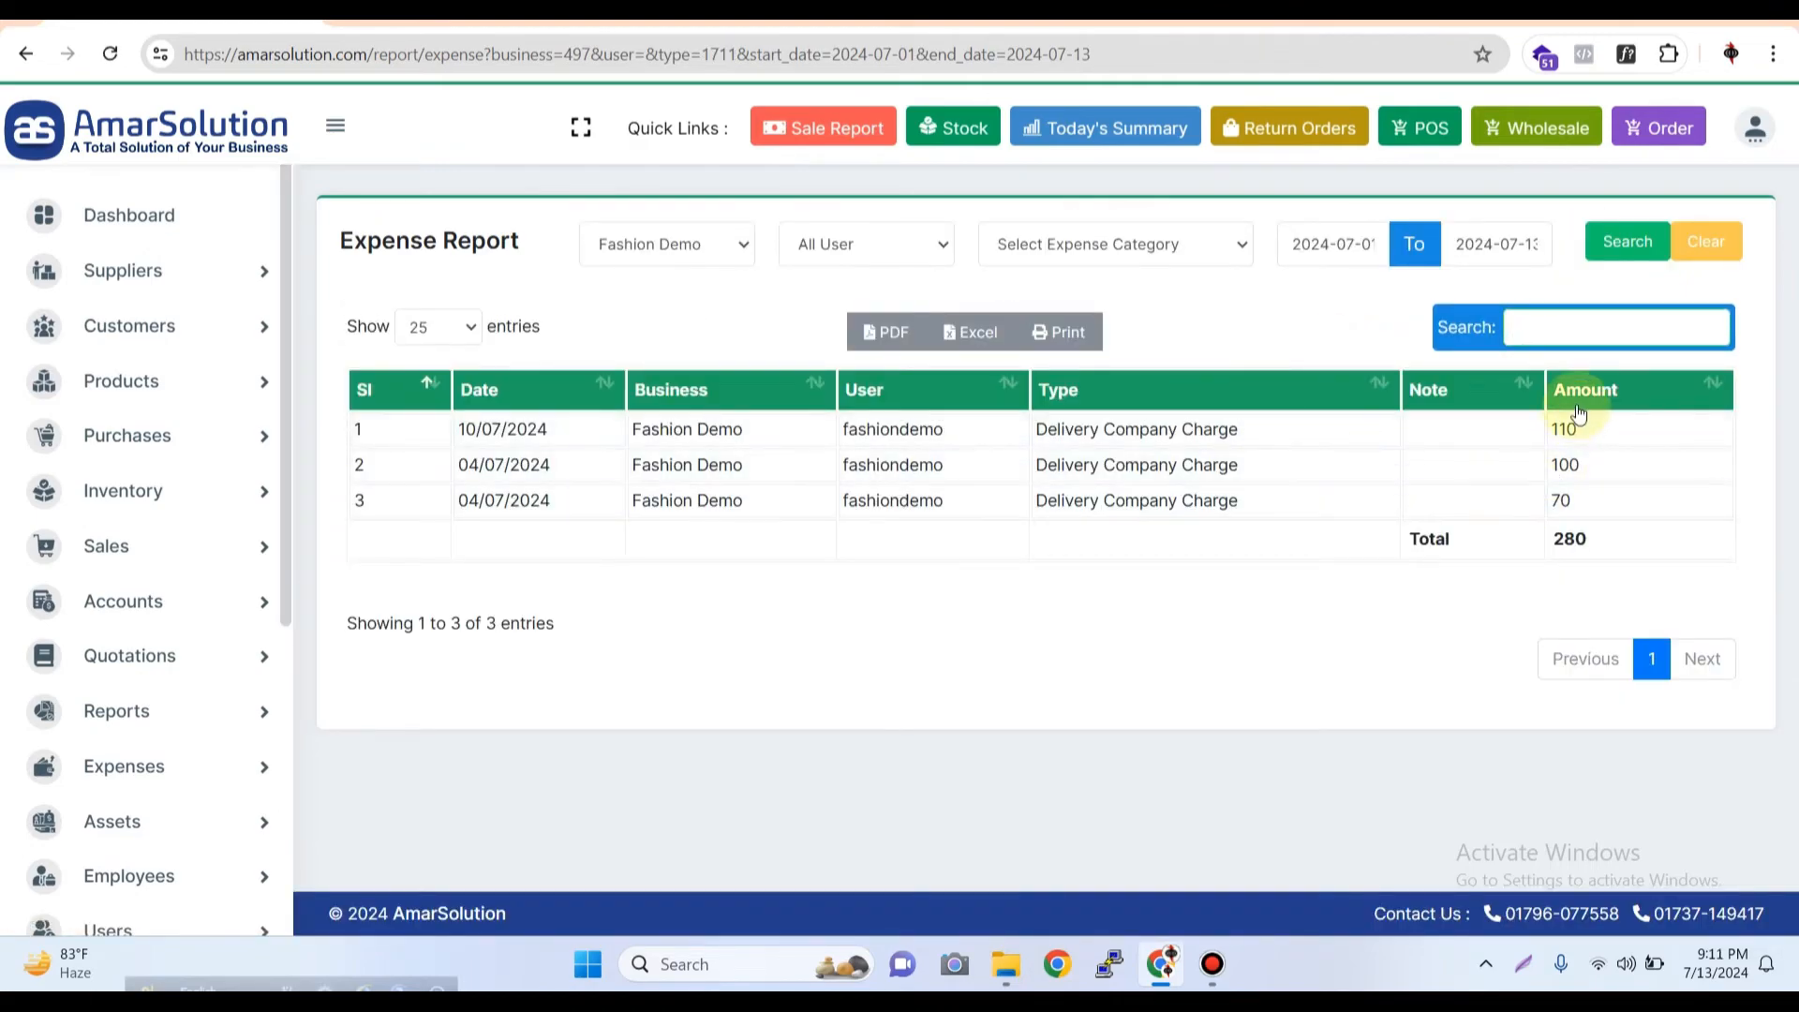
pyautogui.click(1204, 243)
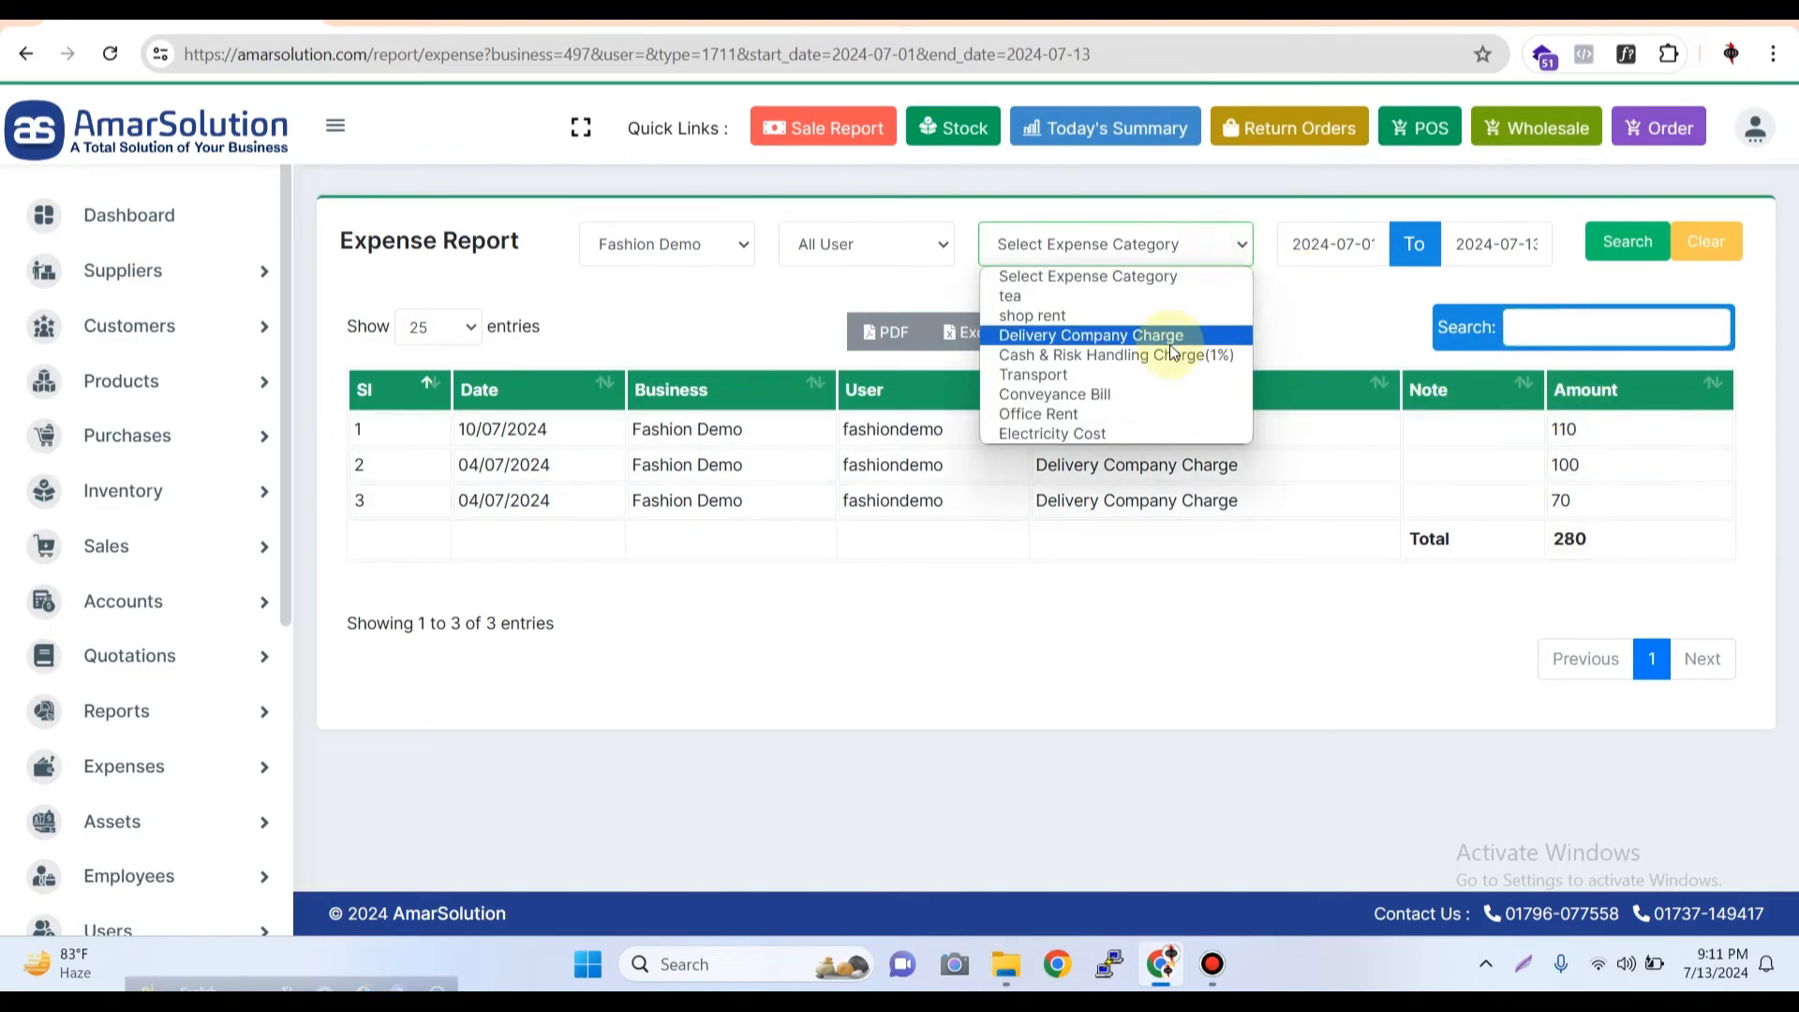
pyautogui.click(1165, 358)
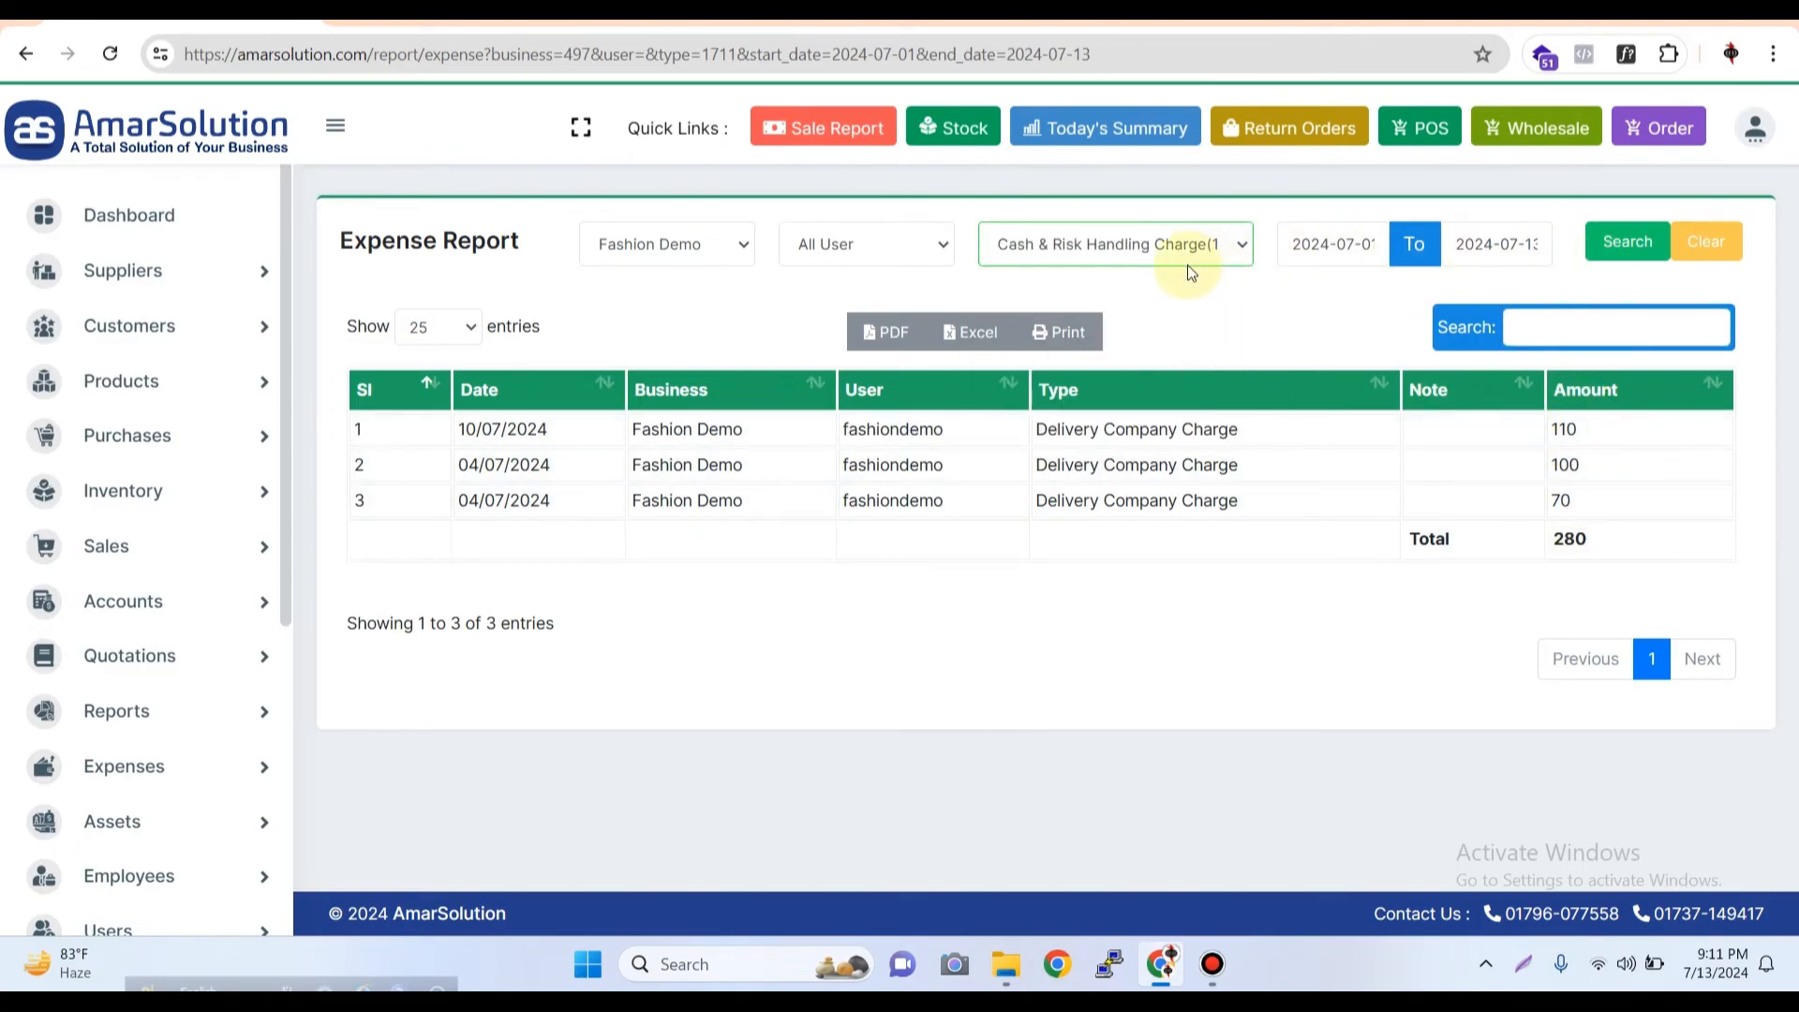
pyautogui.click(1613, 253)
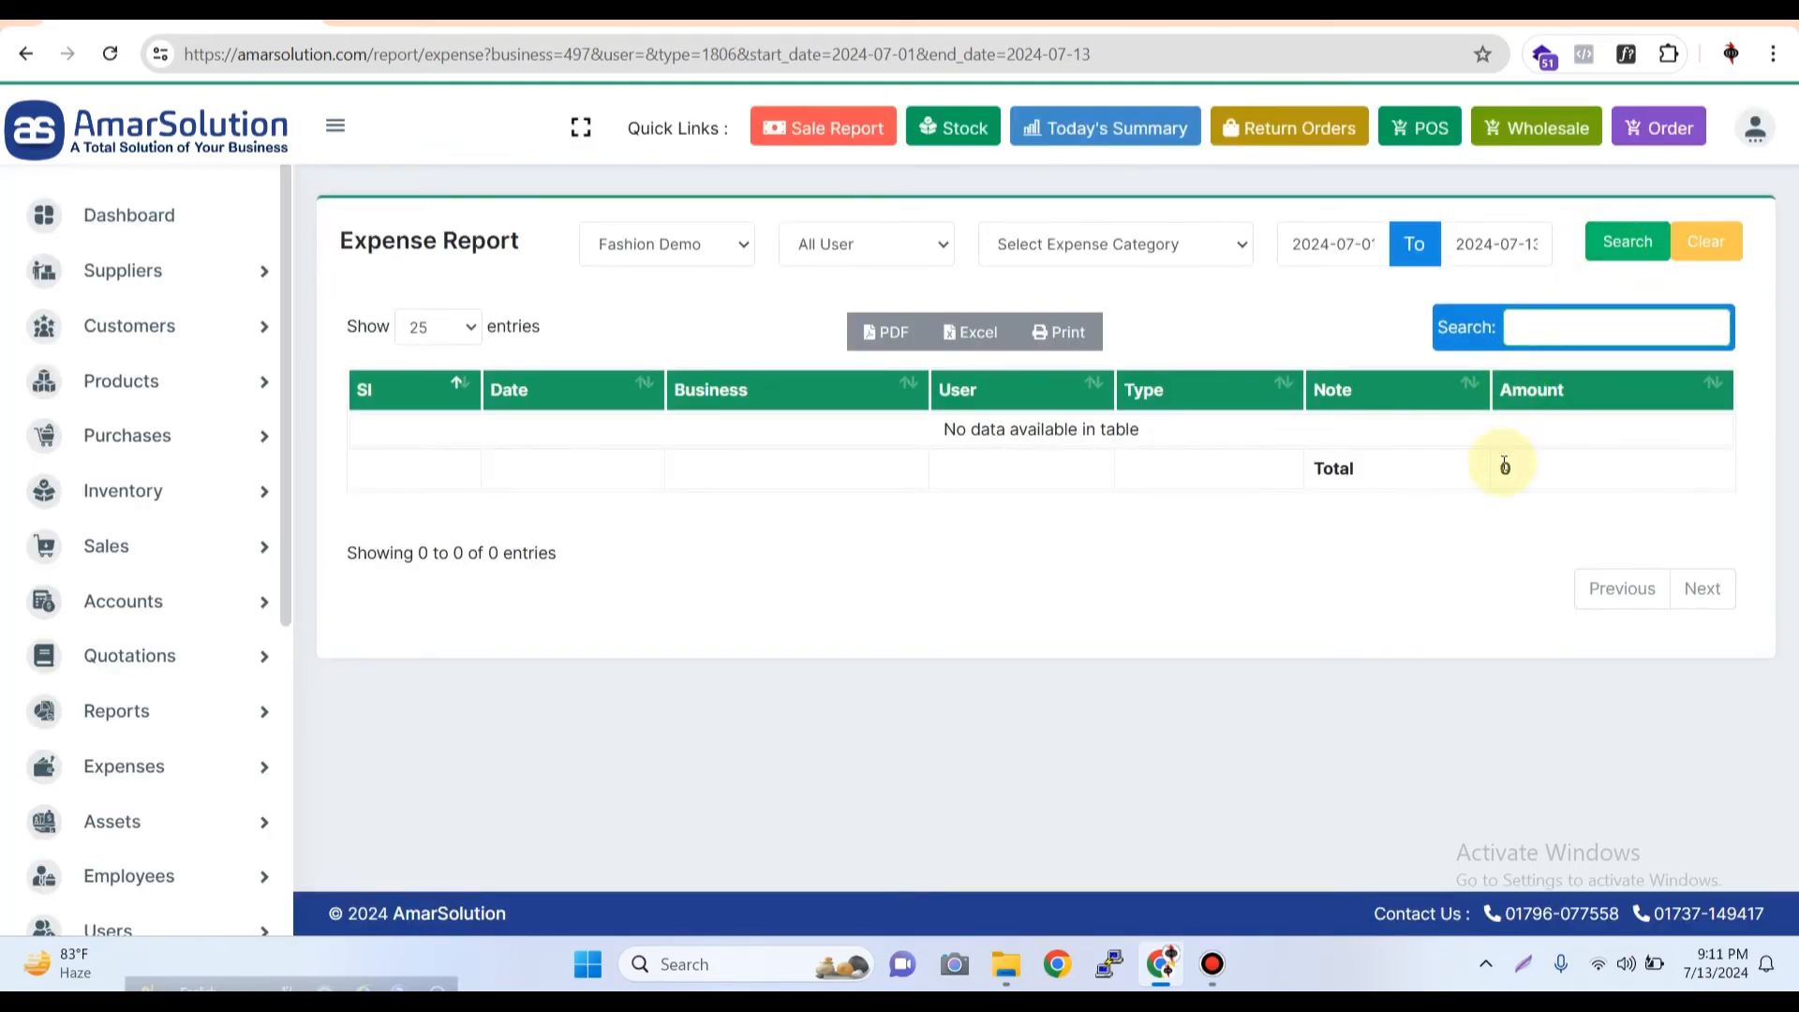
# Reset the expense category filter and search again for all expense types in the selected date range
pyautogui.click(1184, 247)
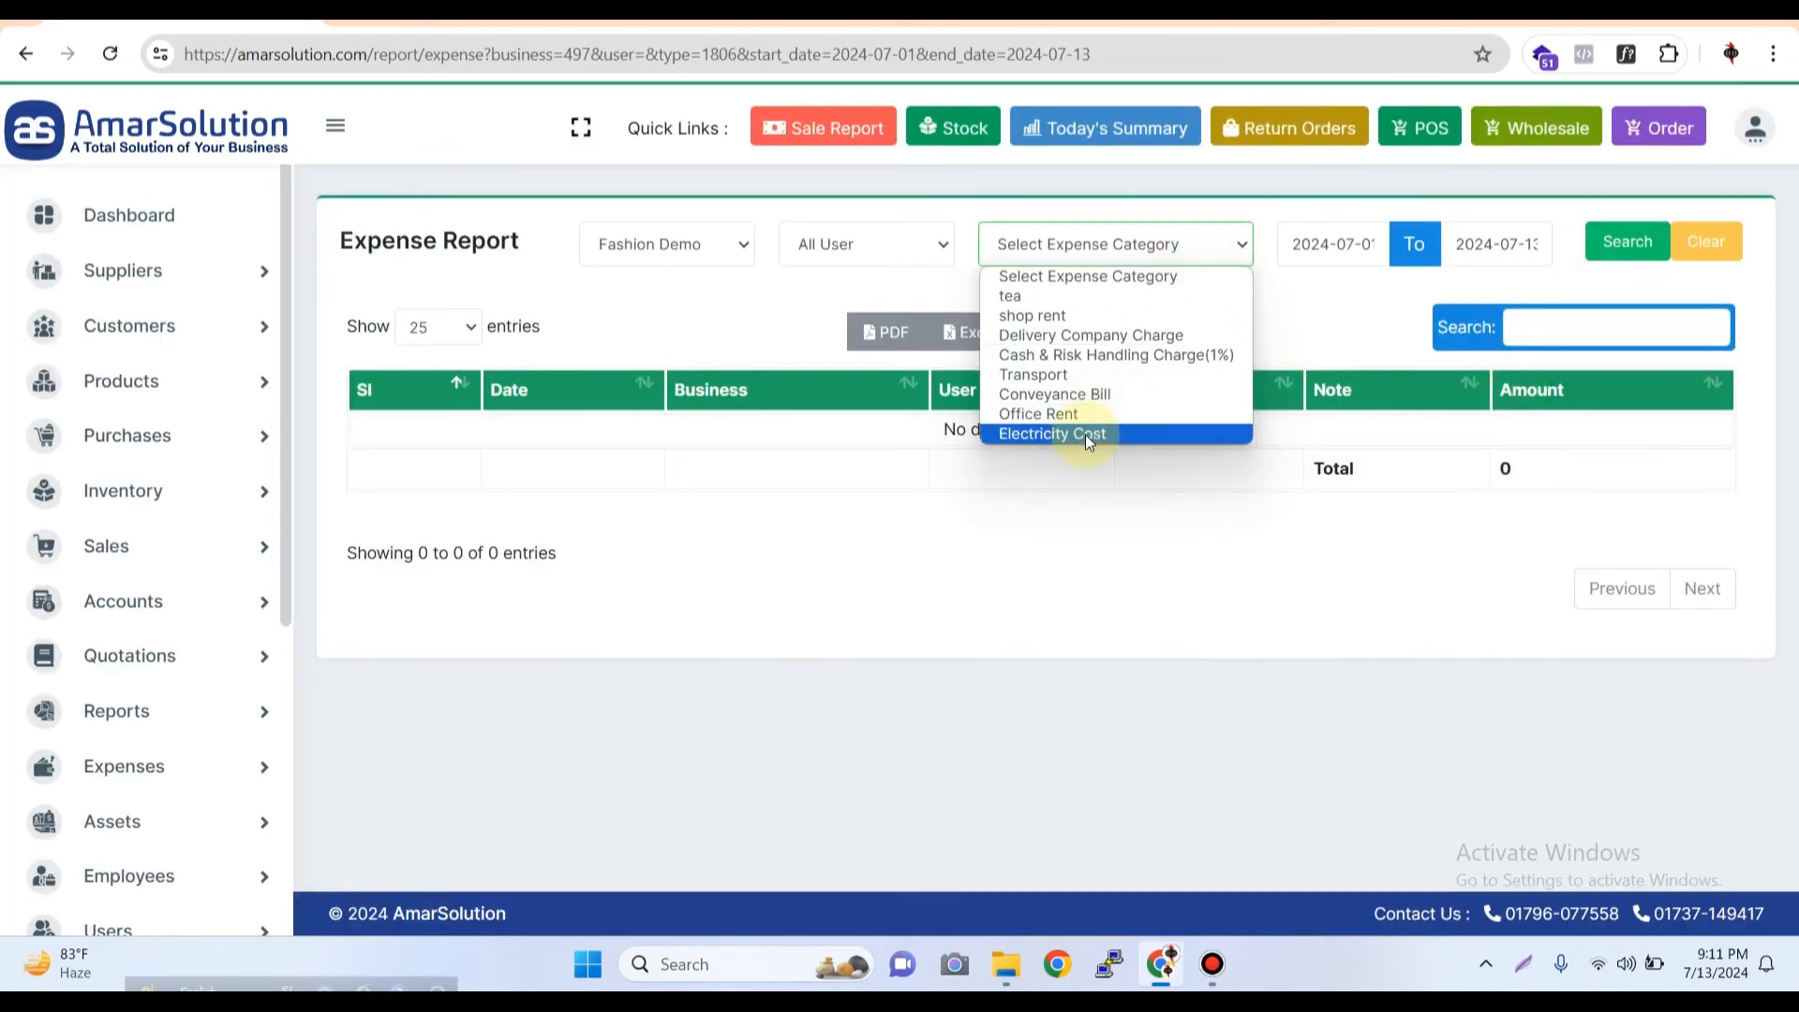
pyautogui.click(1325, 300)
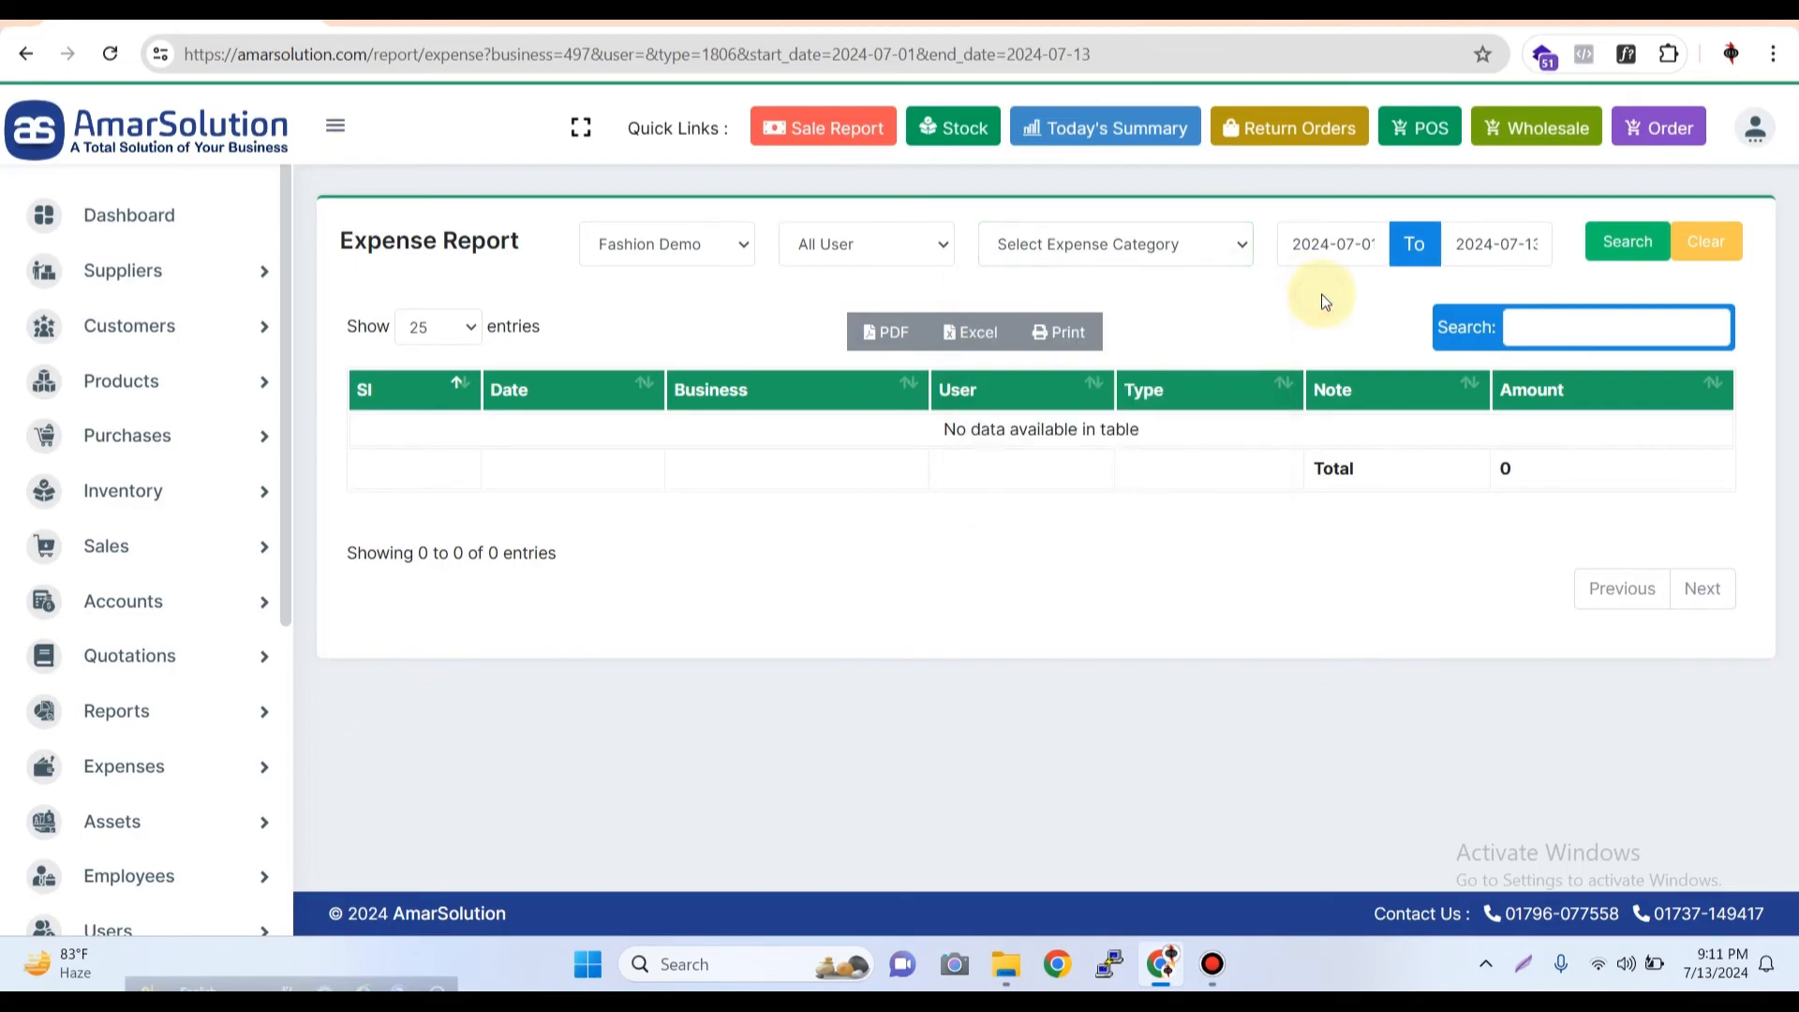
pyautogui.click(1173, 243)
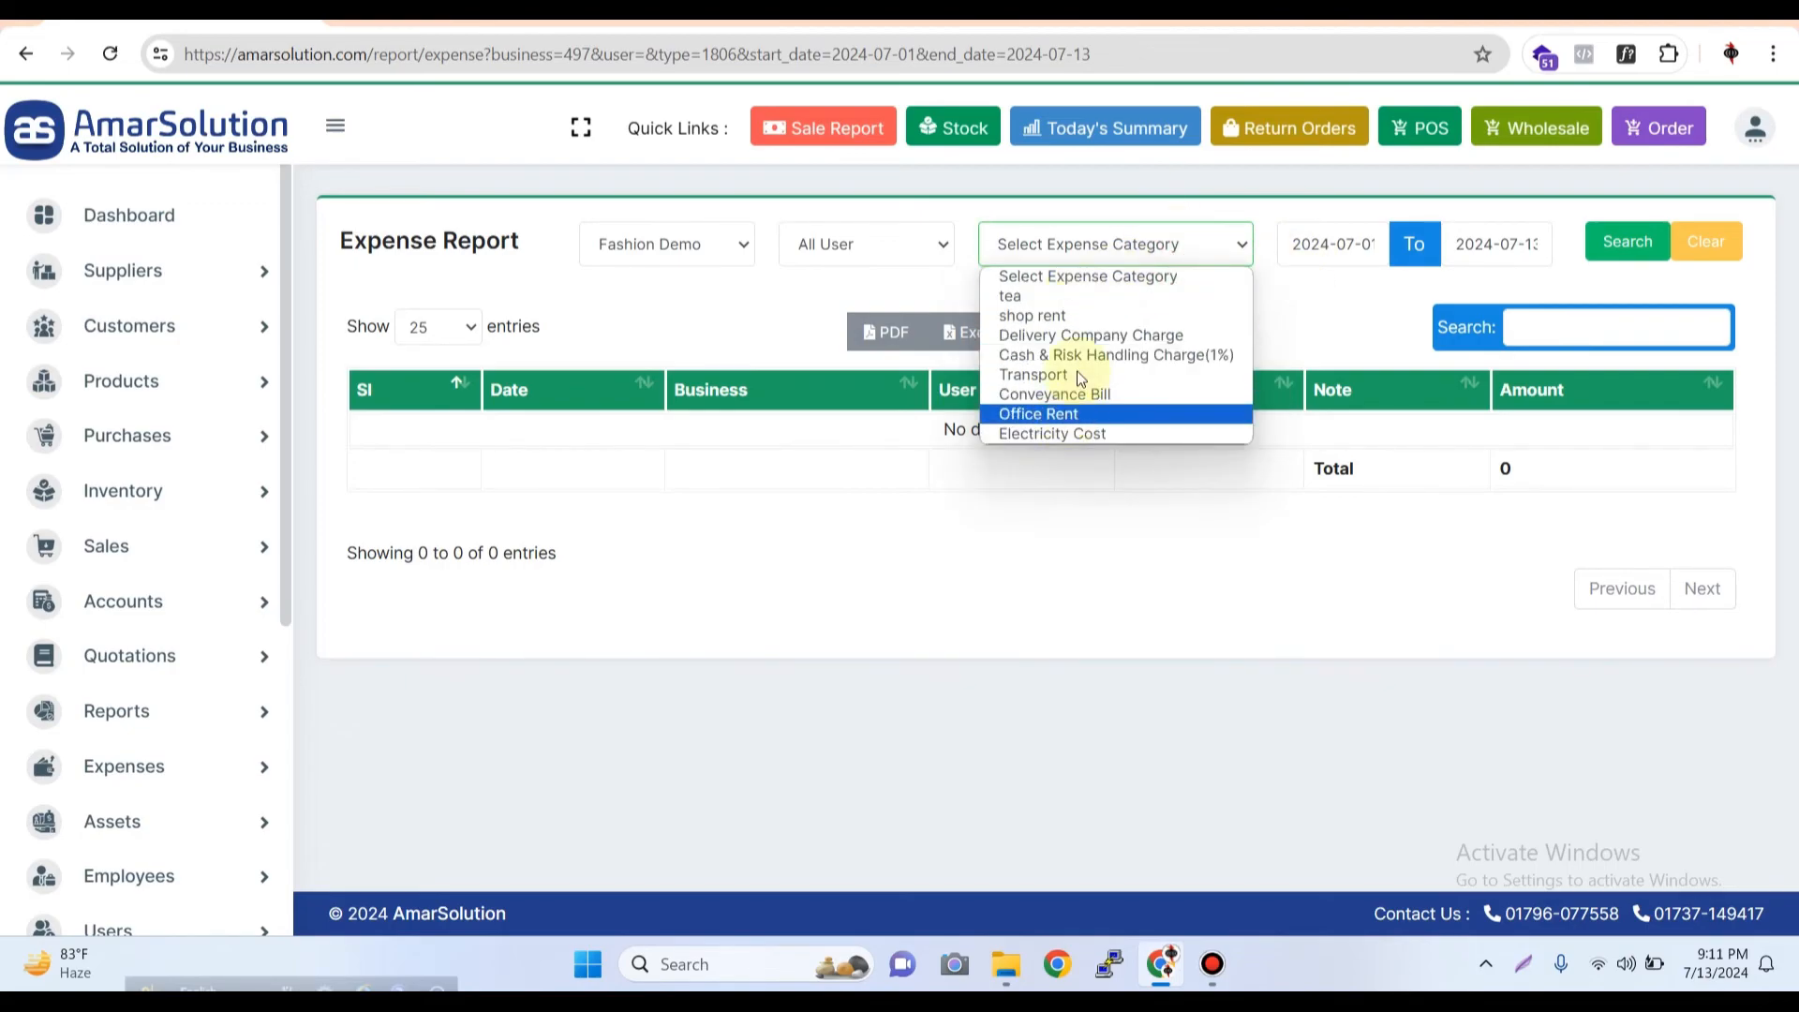
pyautogui.click(1089, 294)
pyautogui.click(1089, 251)
pyautogui.click(1087, 275)
pyautogui.click(1627, 242)
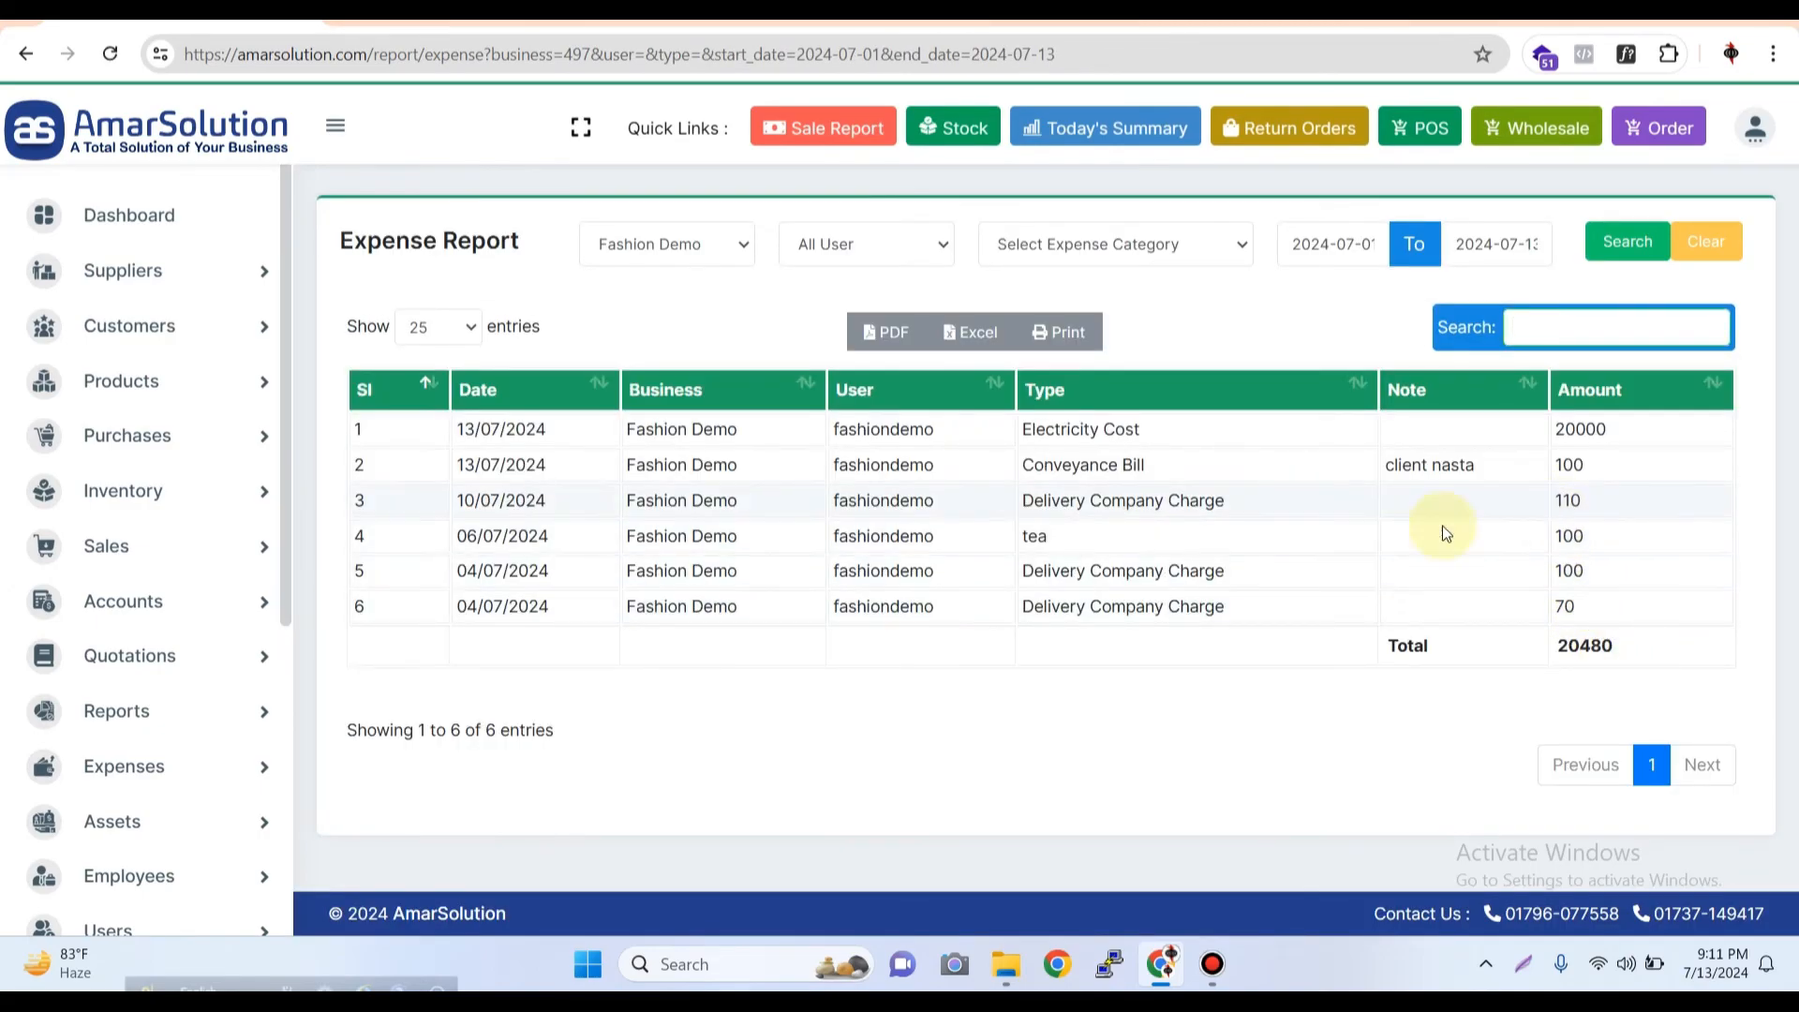
# Check the listed expense entries and their total amount for the selected date range
pyautogui.moveTo(571, 605); pyautogui.dragTo(506, 431)
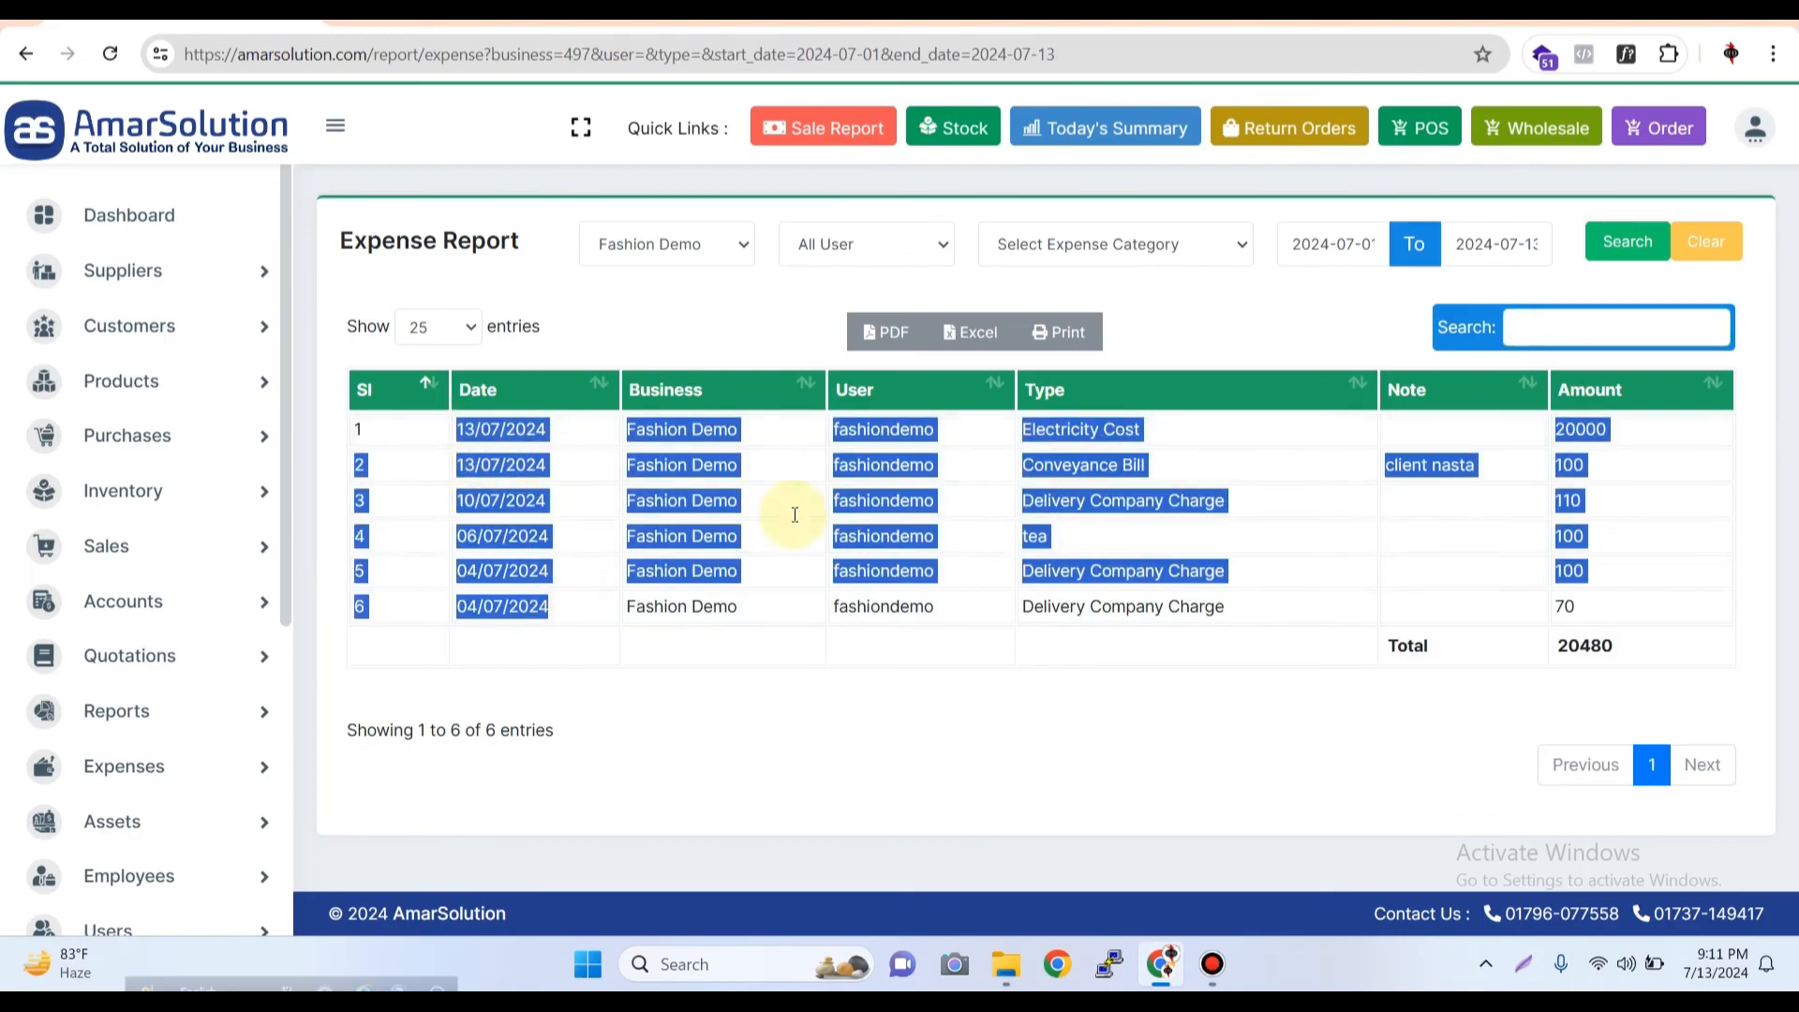
pyautogui.click(1593, 645)
pyautogui.doubleClick(1593, 645)
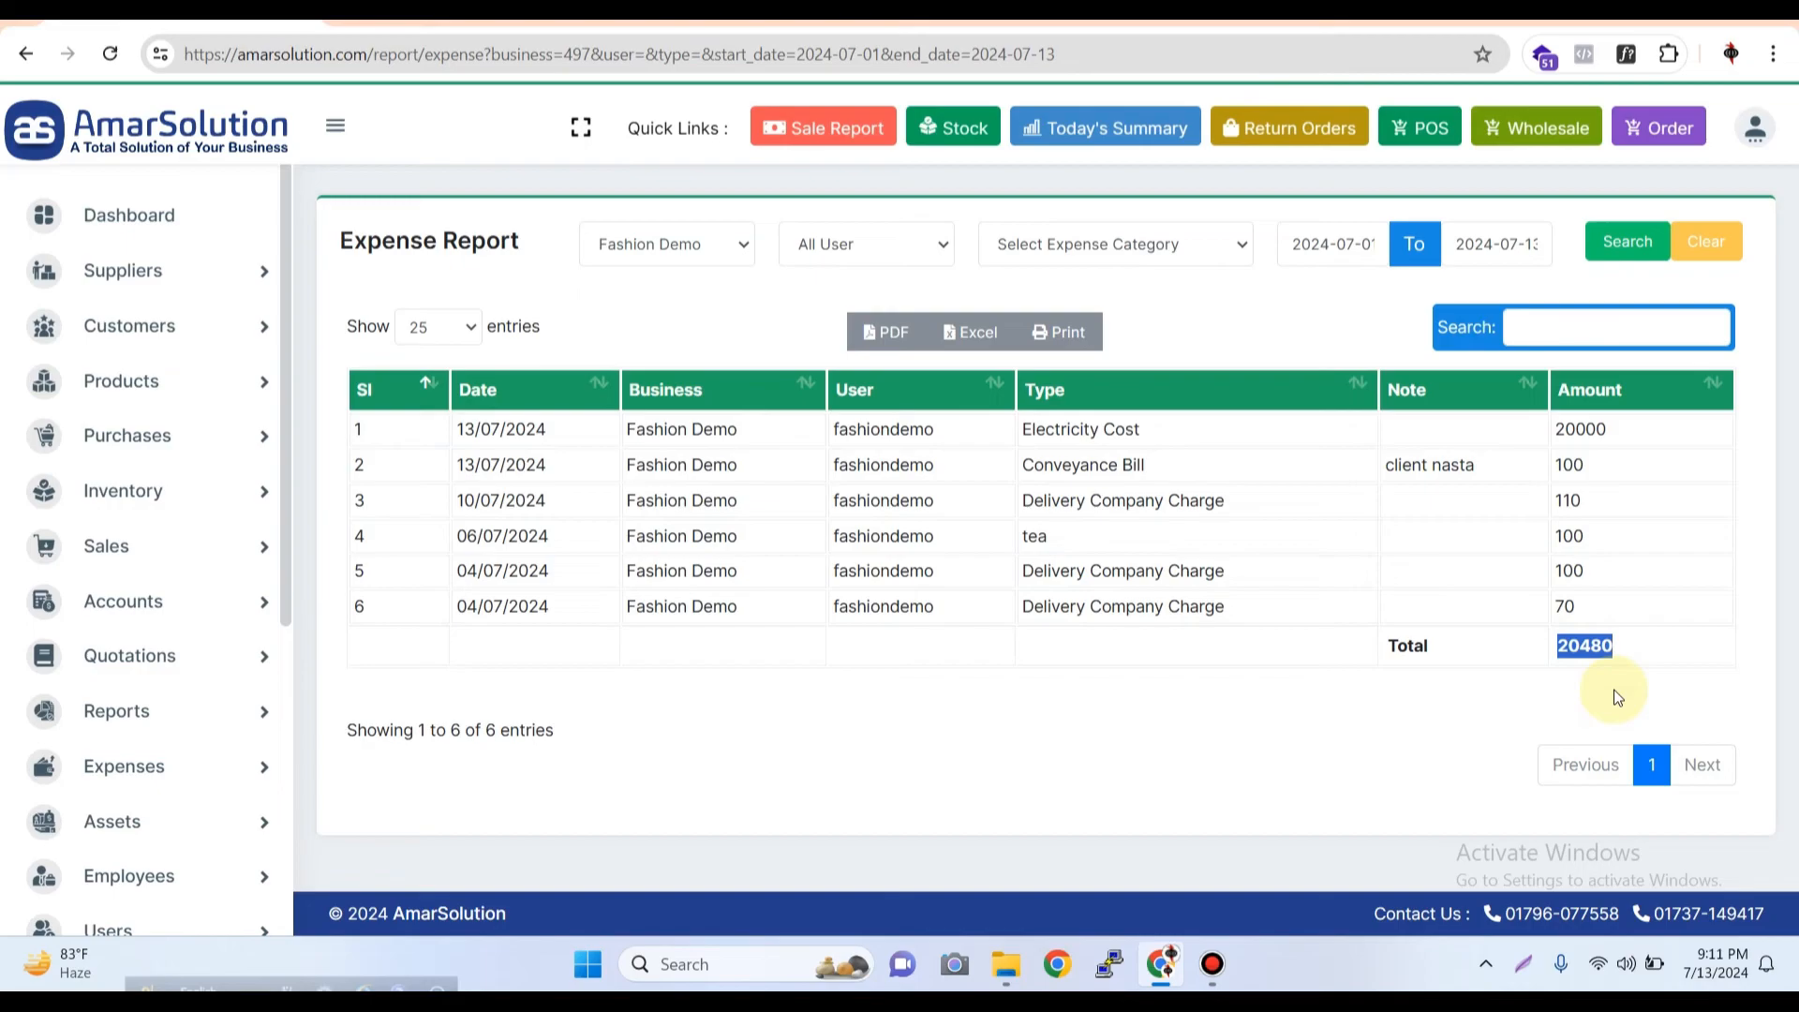
# Review the business choices with Fashion Demo kept selected, and filter the report by the last user listed
pyautogui.click(736, 238)
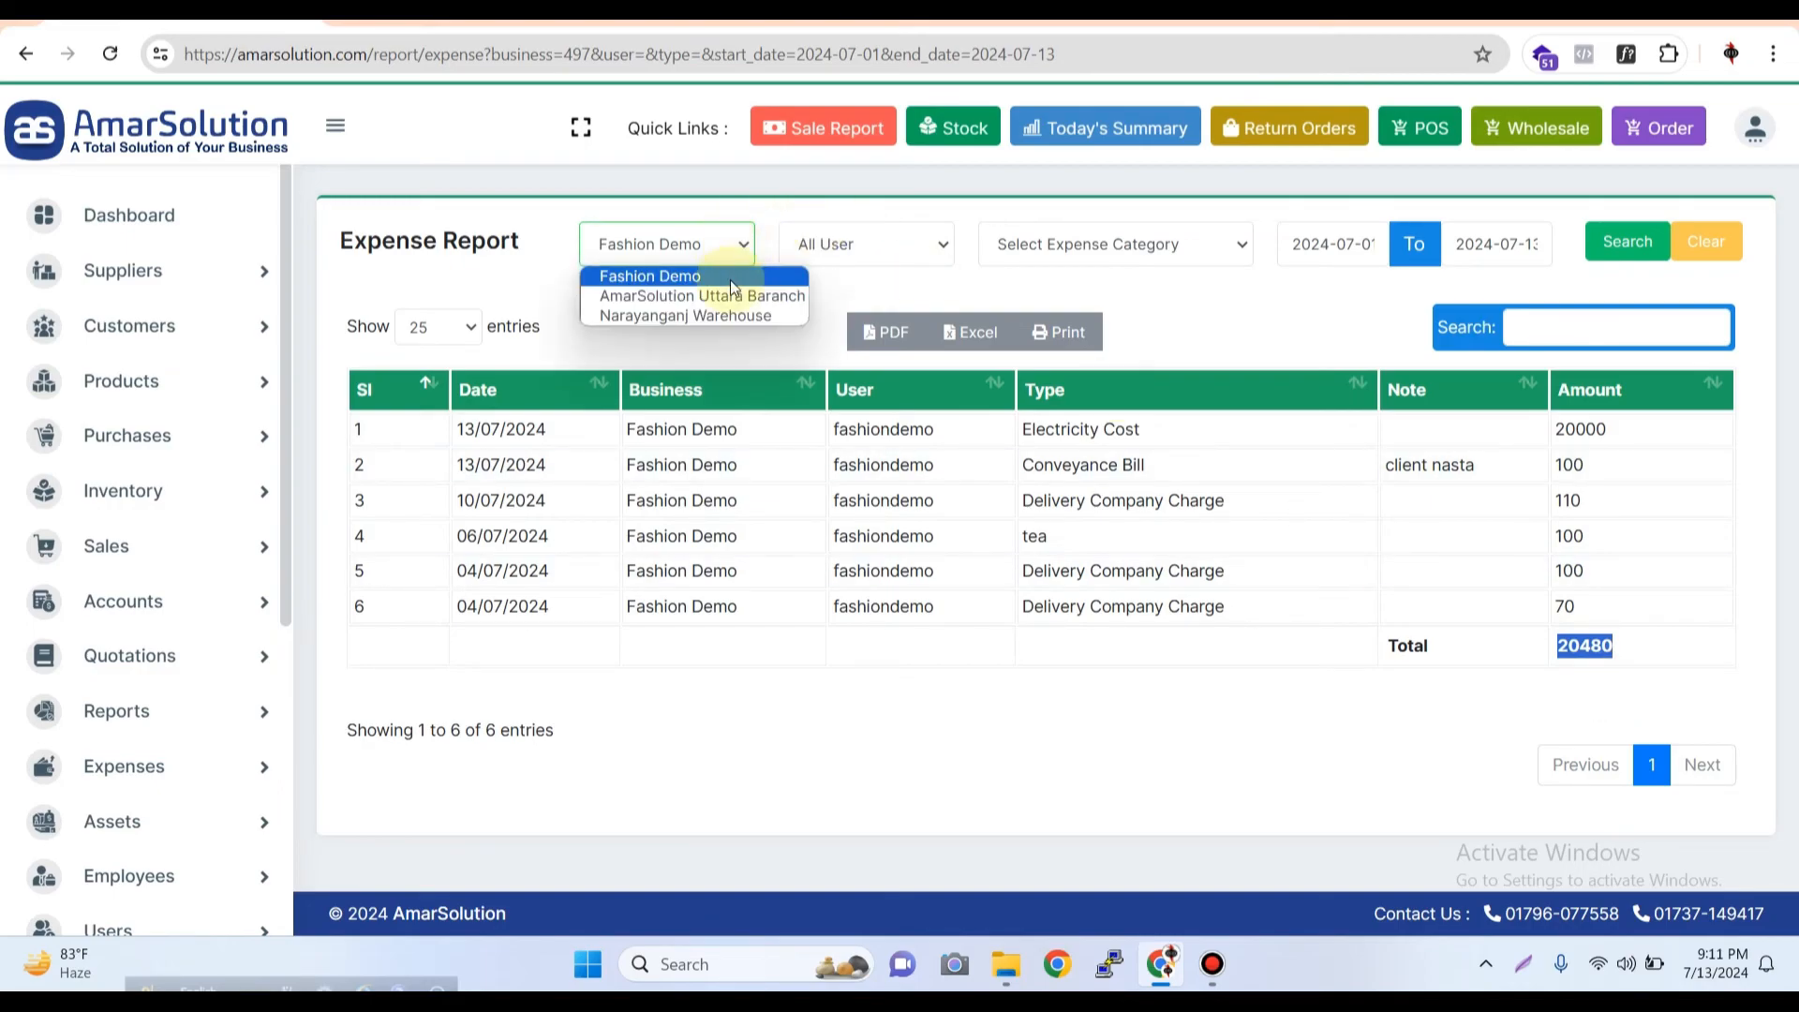
pyautogui.click(917, 248)
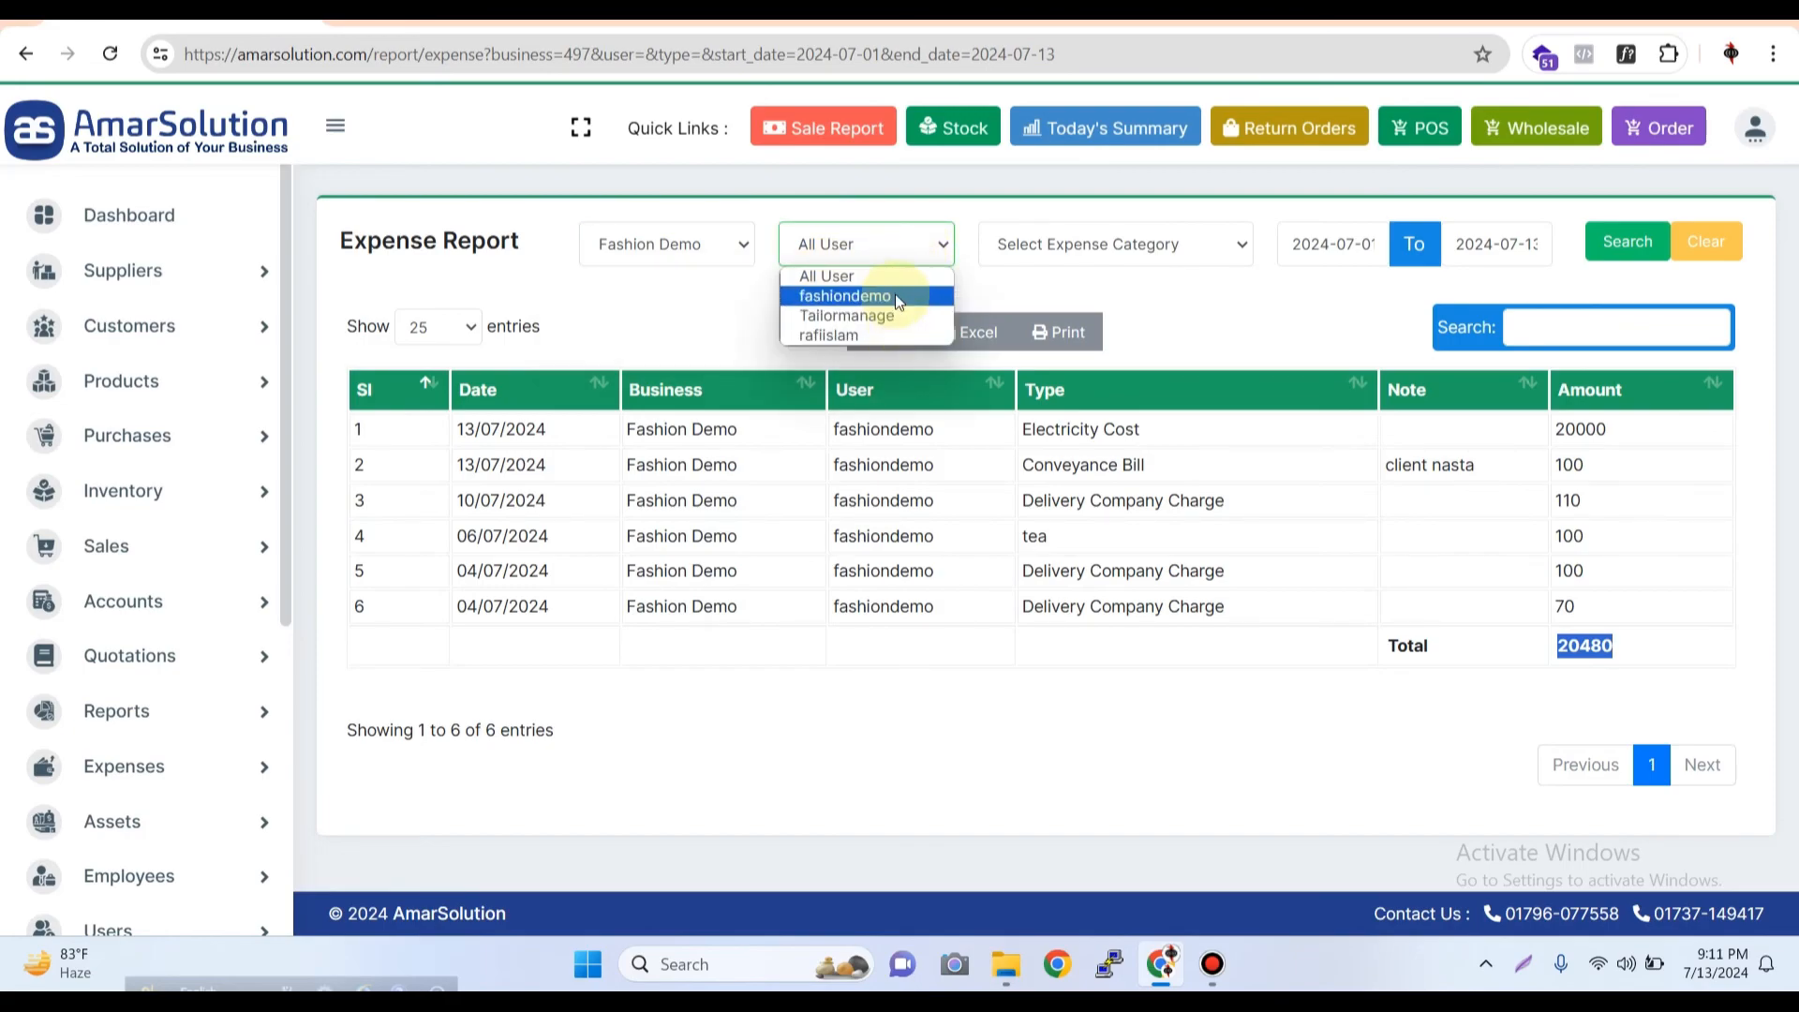
pyautogui.click(845, 339)
pyautogui.click(1625, 242)
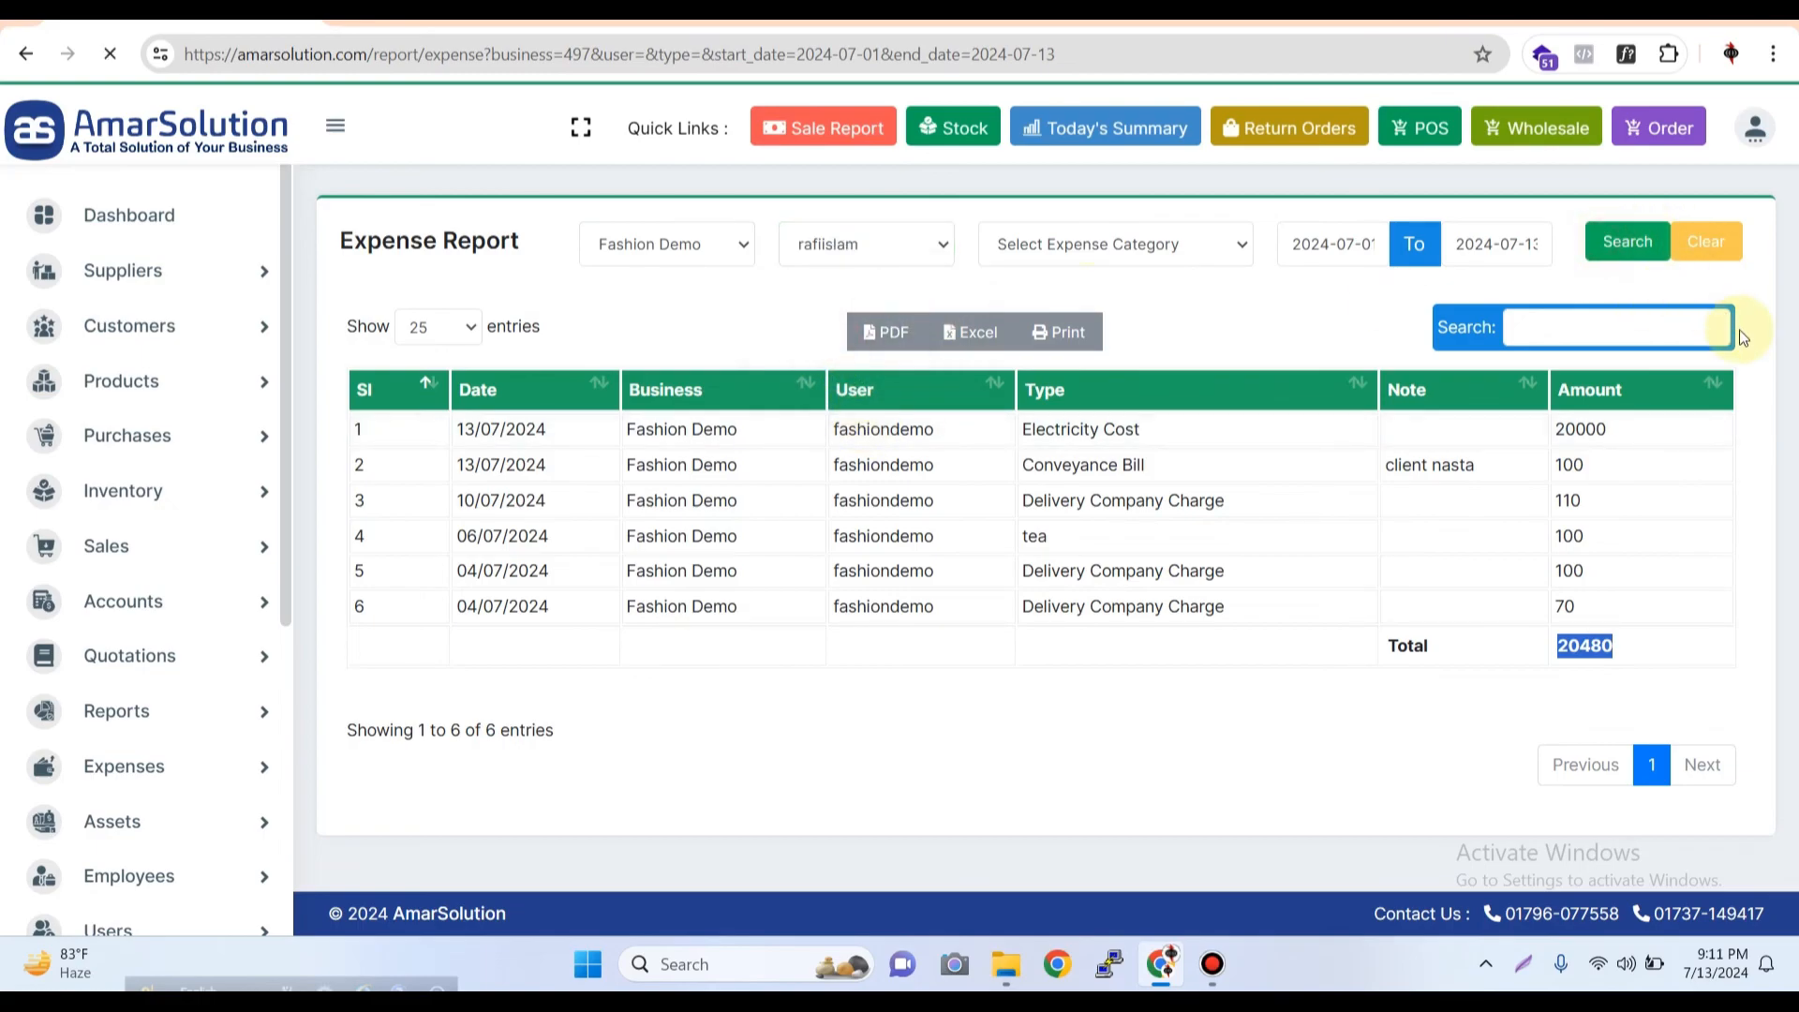